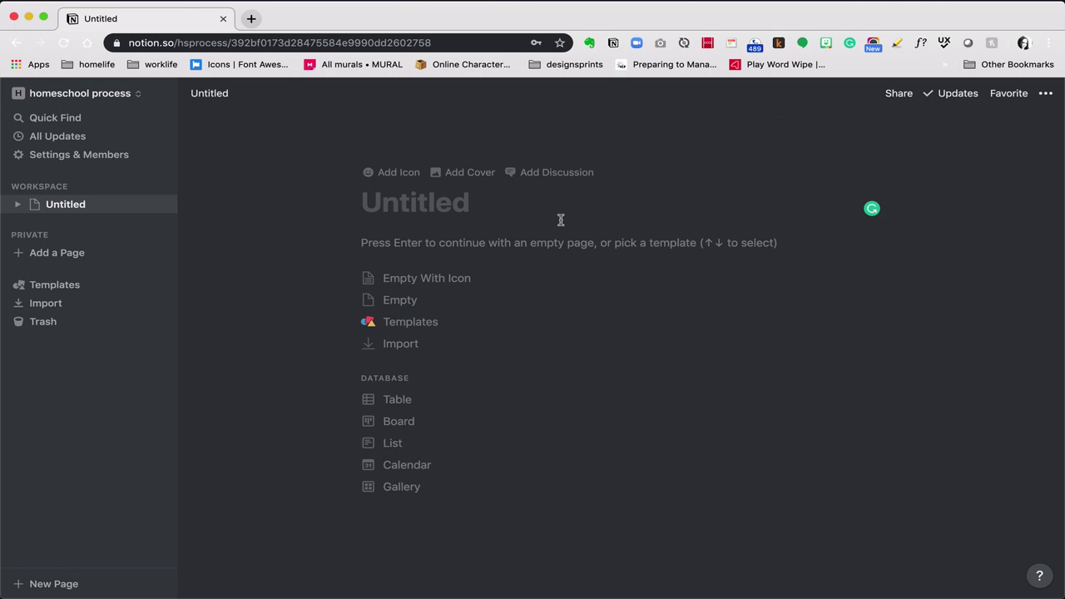
Title the untitled page 'Home School Hub'.
{"action": "left_click", "coordinate": [516, 206]}
{"action": "type", "text": "Home s"}
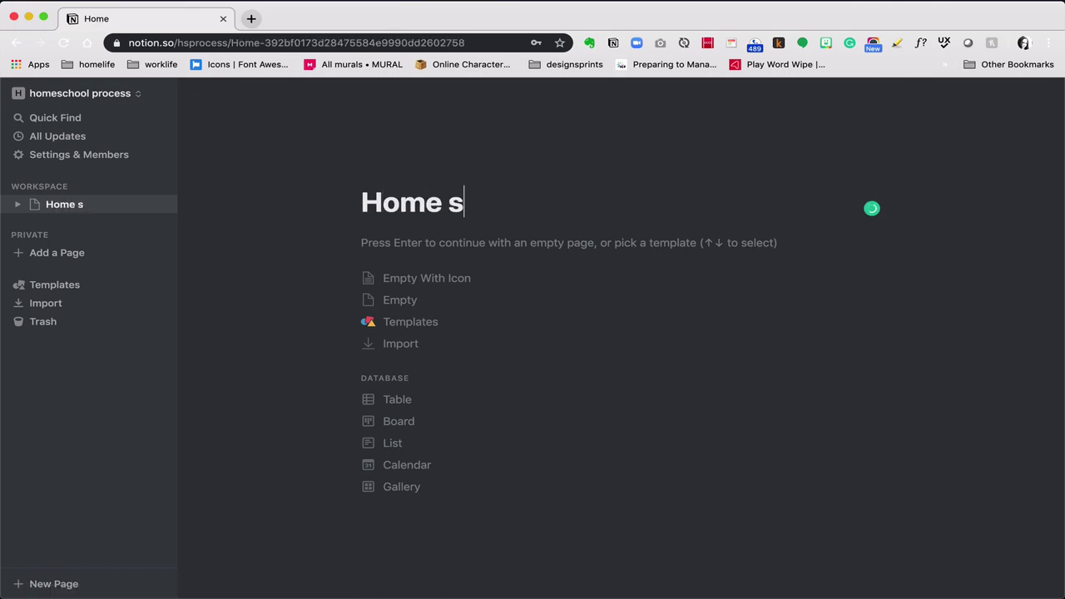
{"action": "type", "text": "c"}
{"action": "key", "text": "BackSpace"}
{"action": "key", "text": "BackSpace"}
{"action": "type", "text": "School"}
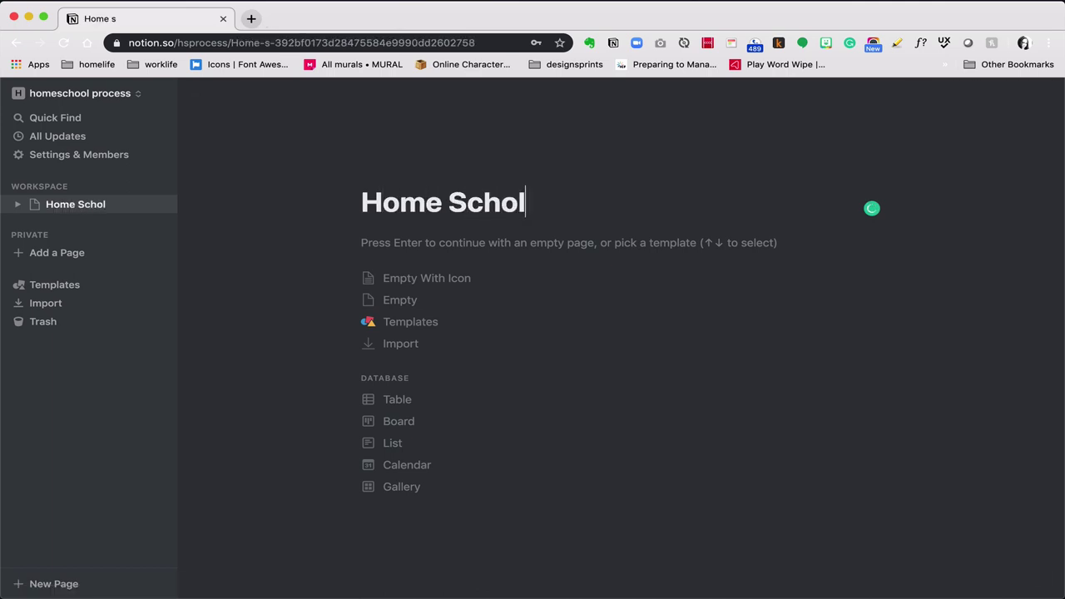
{"action": "key", "text": "BackSpace"}
{"action": "type", "text": "ol Hub"}
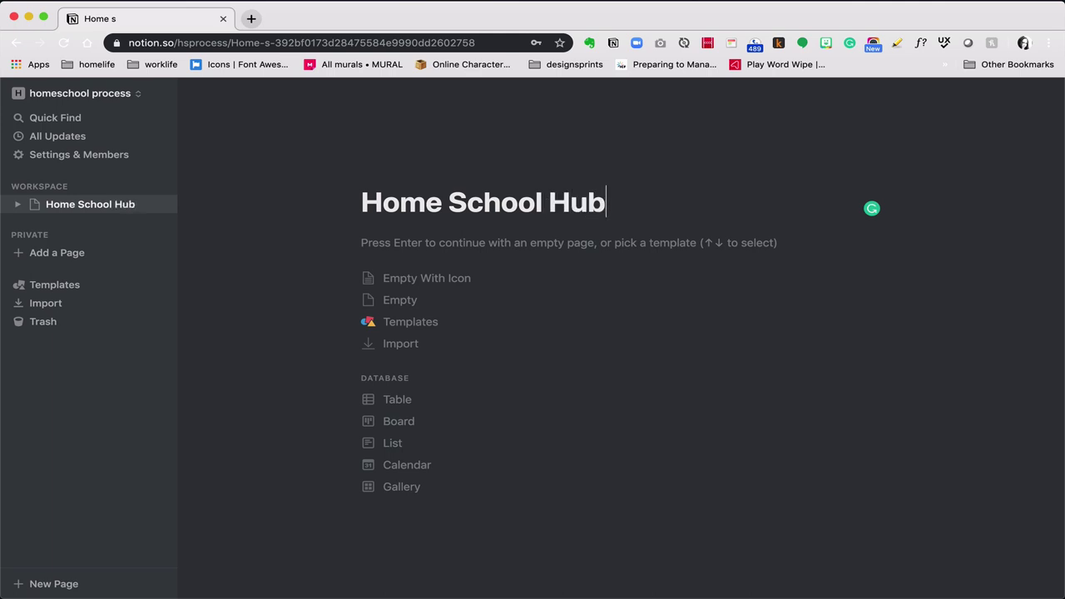
{"action": "key", "text": "Return"}
Create a sub-page with /page and title it 'Planning Area'.
{"action": "type", "text": "/"}
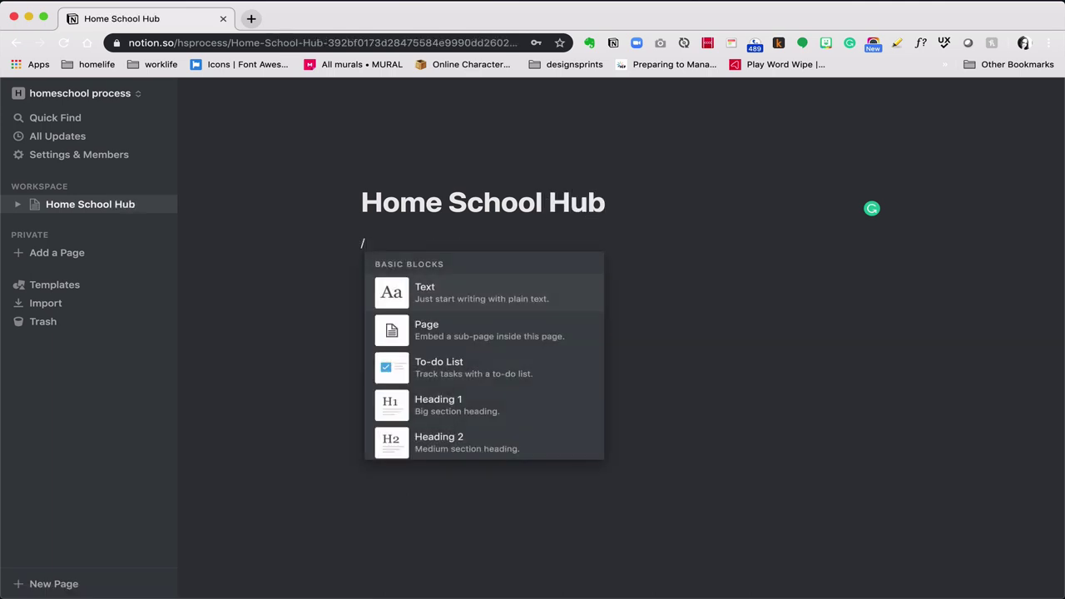
{"action": "type", "text": "pa"}
{"action": "key", "text": "Return"}
{"action": "type", "text": "Pll"}
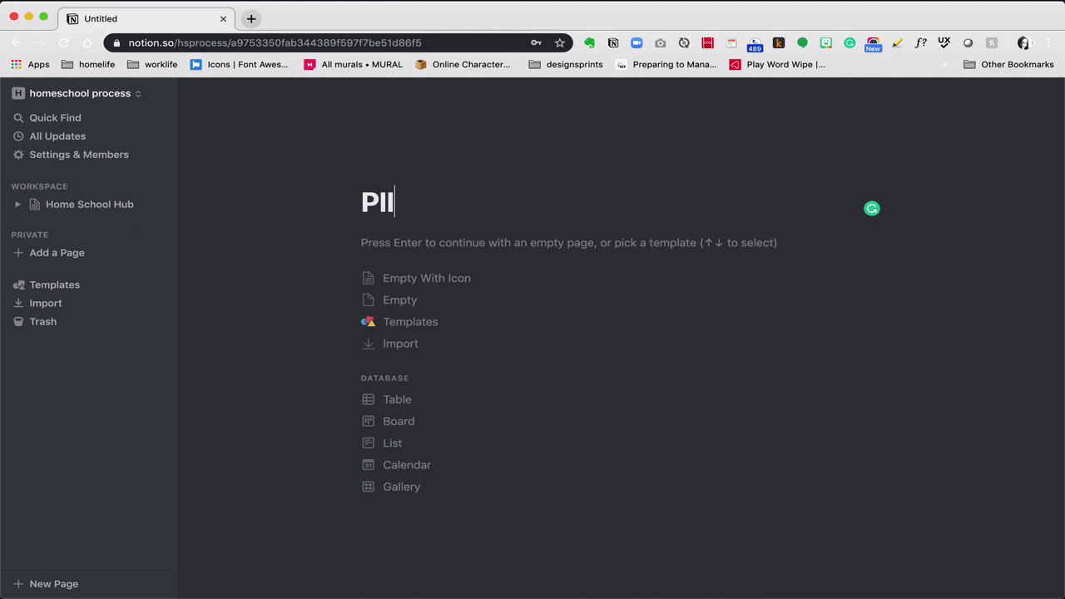
{"action": "key", "text": "BackSpace"}
{"action": "type", "text": "anning ARe"}
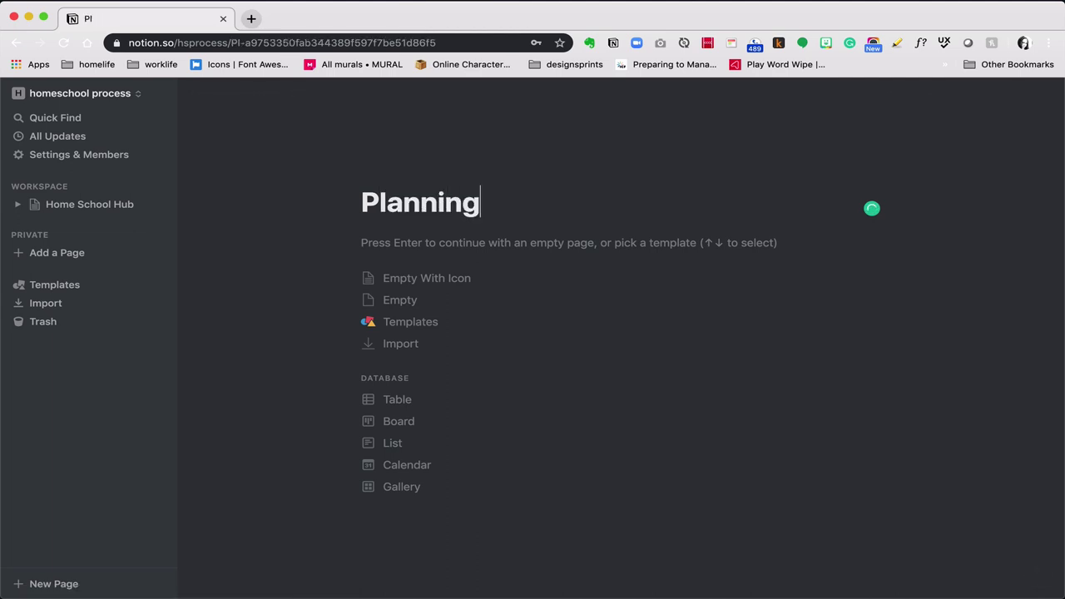
{"action": "key", "text": "BackSpace"}
{"action": "key", "text": "BackSpace"}
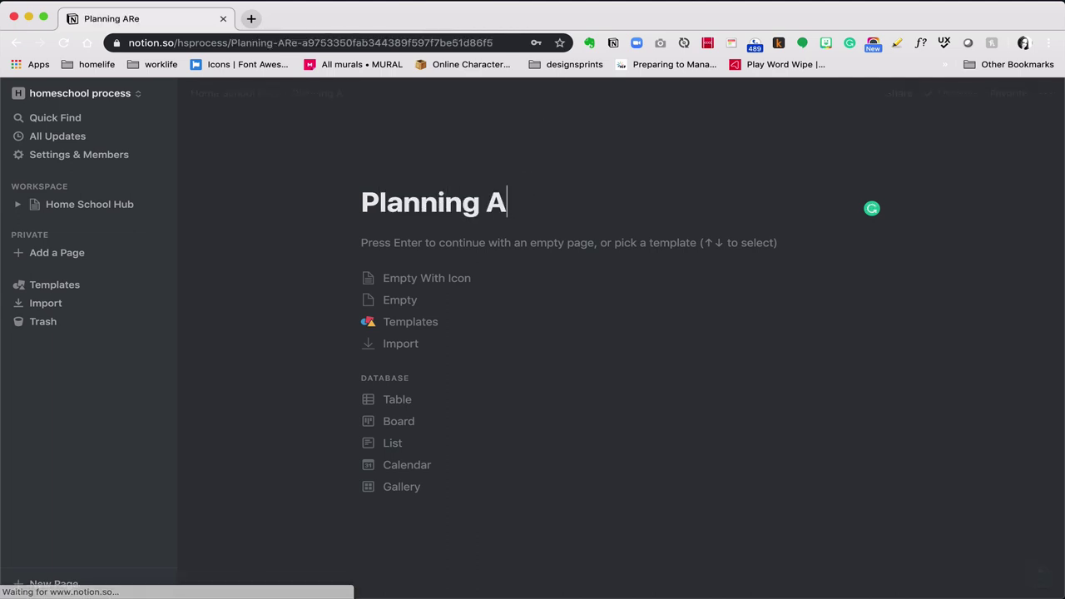
{"action": "type", "text": "era"}
{"action": "key", "text": "BackSpace"}
{"action": "key", "text": "BackSpace"}
{"action": "key", "text": "BackSpace"}
{"action": "type", "text": "rea"}
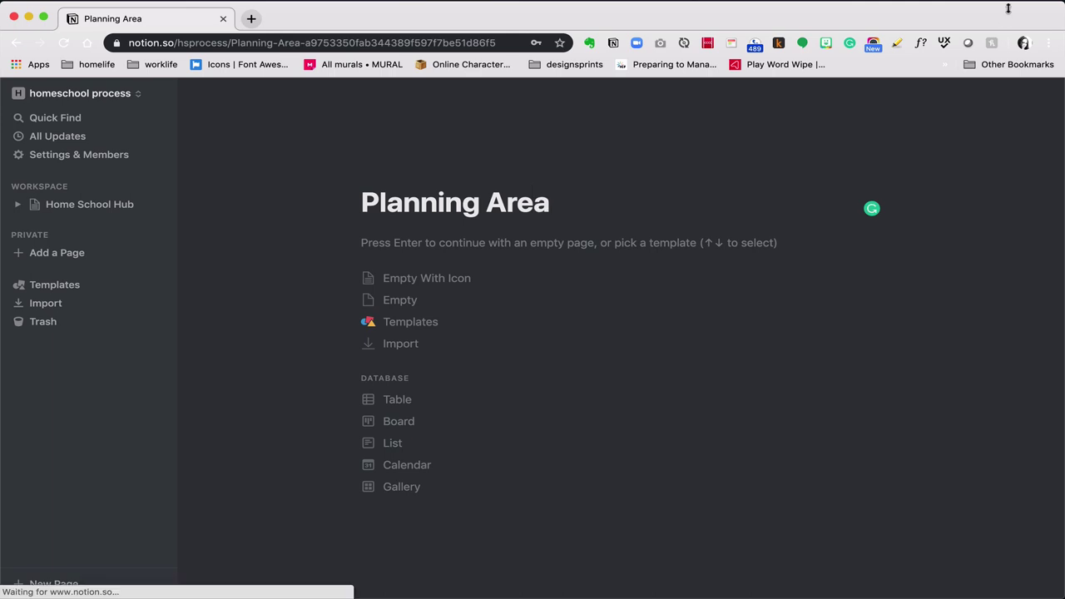
Switch the Planning Area page to full width and add empty lines to its body.
{"action": "left_click", "coordinate": [1046, 94]}
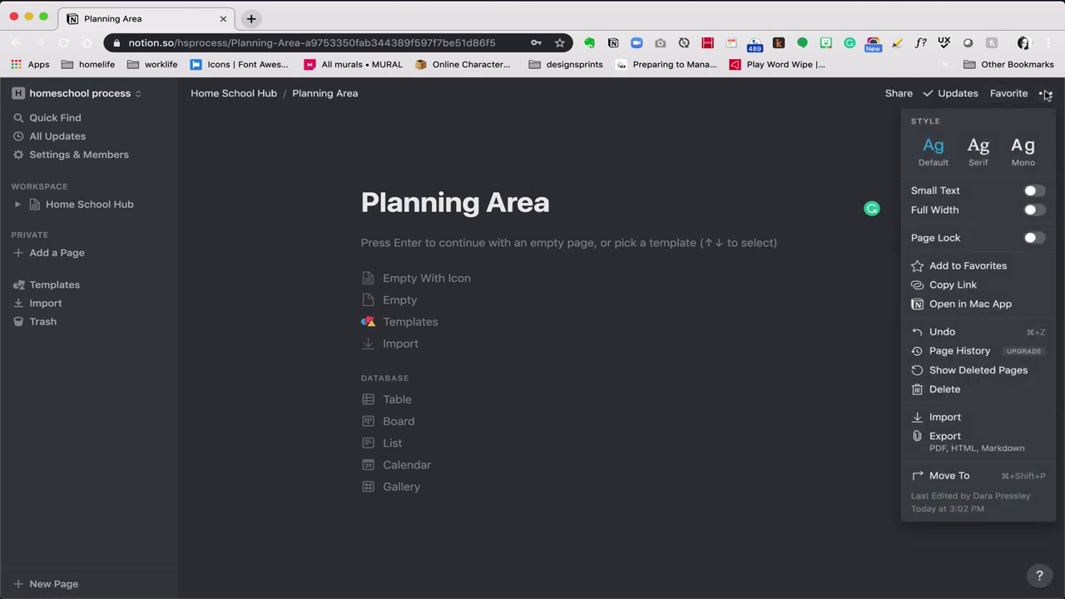
{"action": "left_click", "coordinate": [1042, 210]}
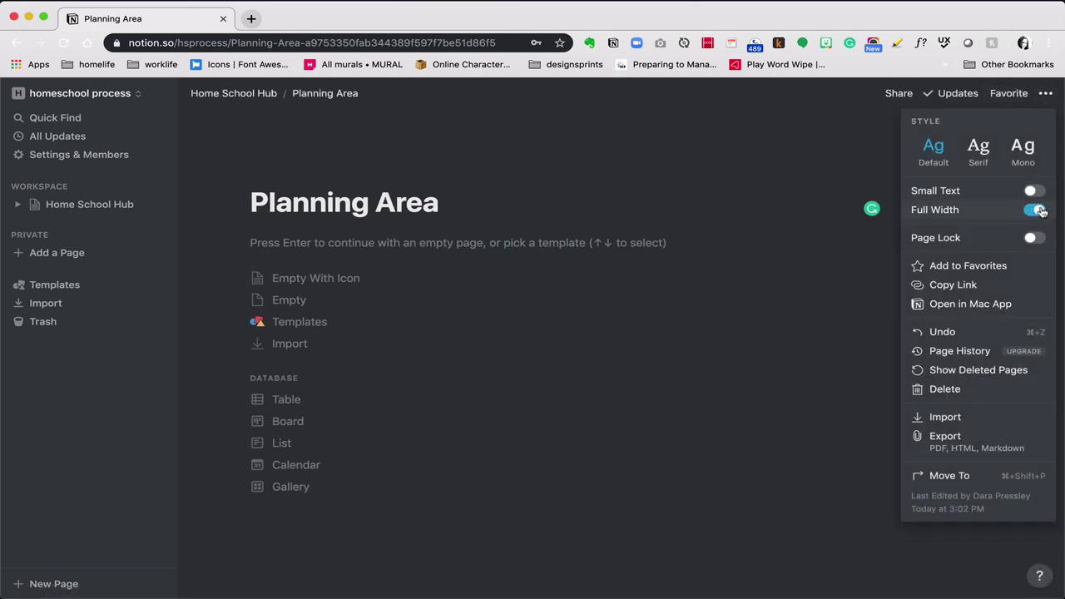
{"action": "left_click", "coordinate": [575, 244]}
{"action": "key", "text": "Return"}
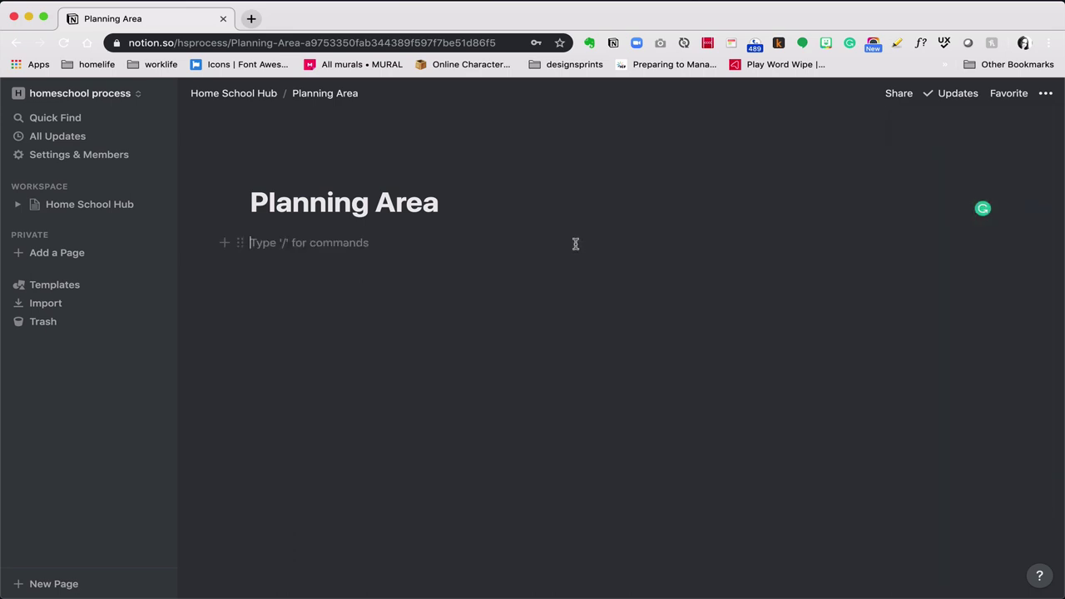
{"action": "key", "text": "Return"}
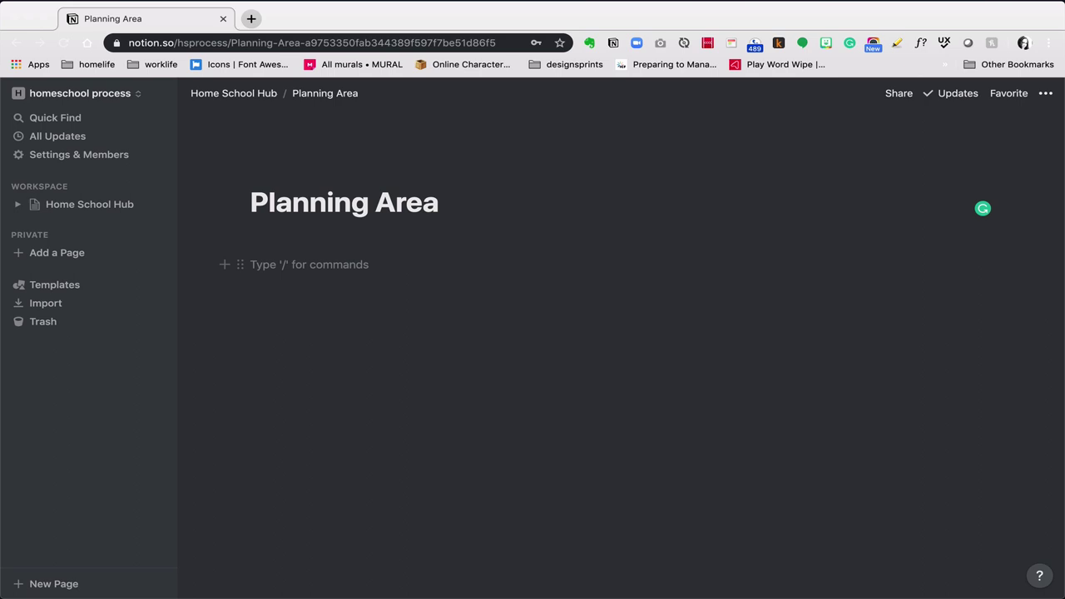
Insert an inline table with /table in the empty body and title it 'courses'.
{"action": "left_click", "coordinate": [665, 286]}
{"action": "type", "text": "C"}
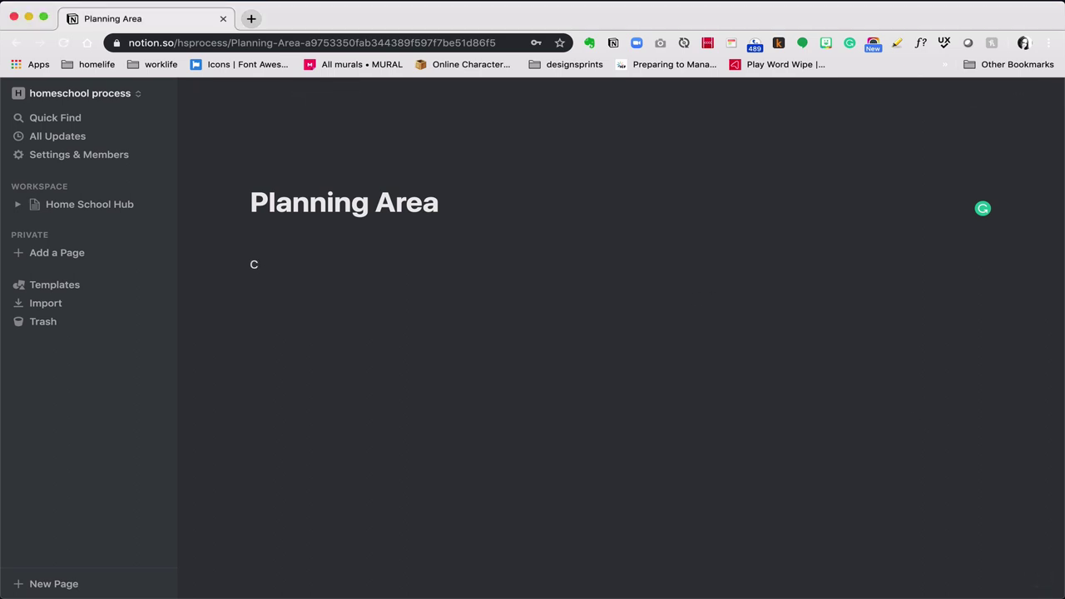
{"action": "key", "text": "BackSpace"}
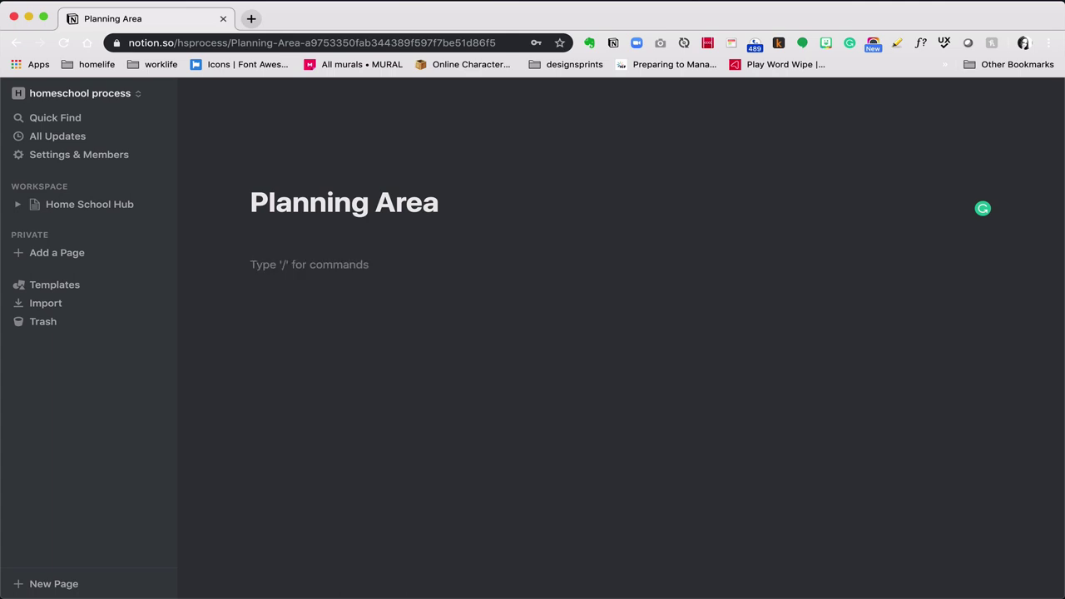
{"action": "type", "text": "/table"}
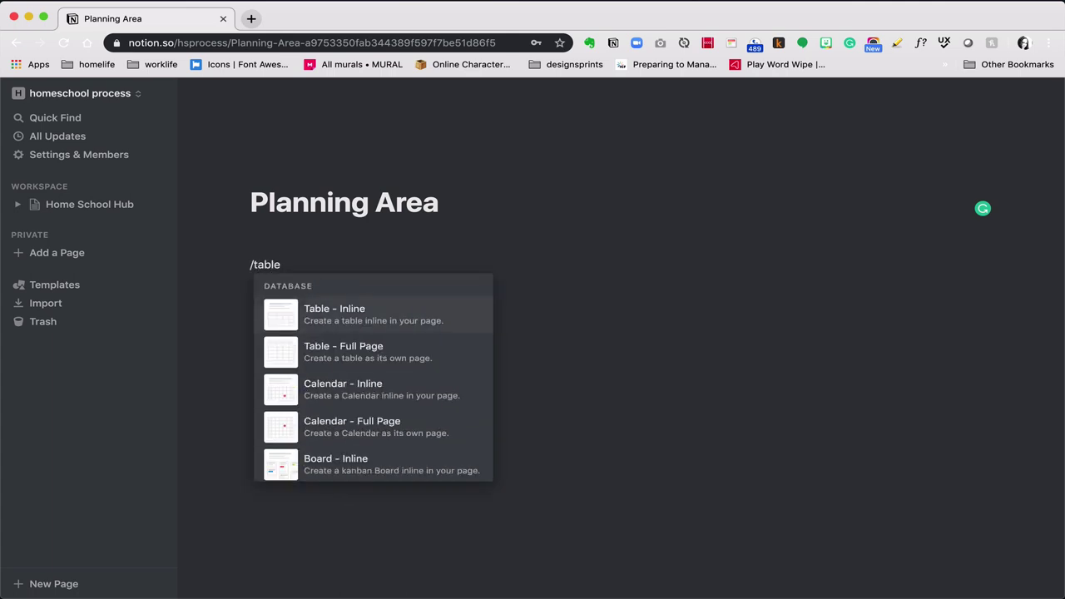
{"action": "key", "text": "Return"}
{"action": "type", "text": "co"}
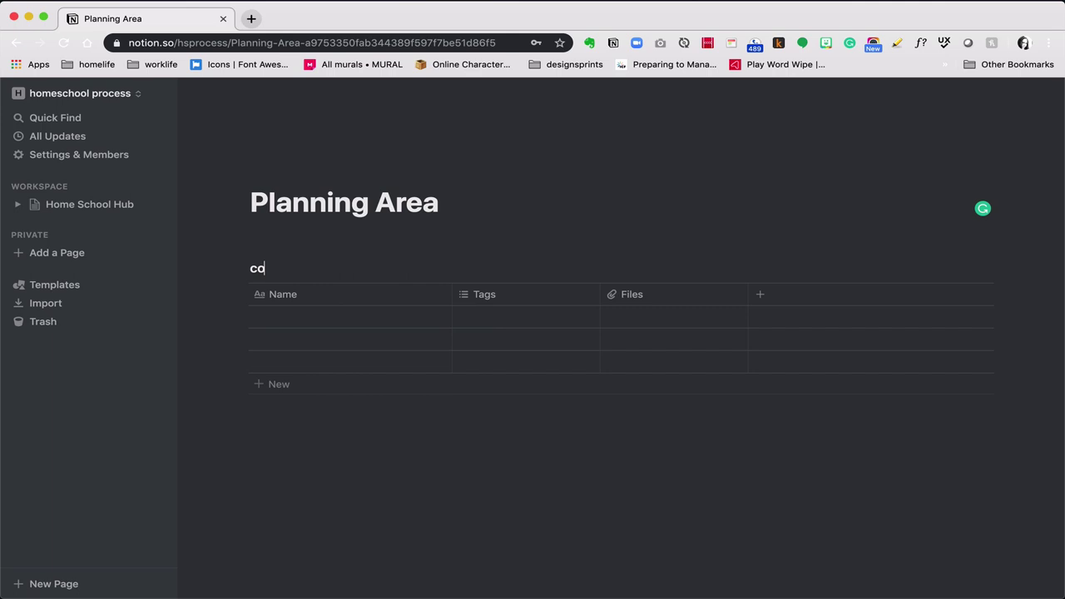
{"action": "type", "text": "urses"}
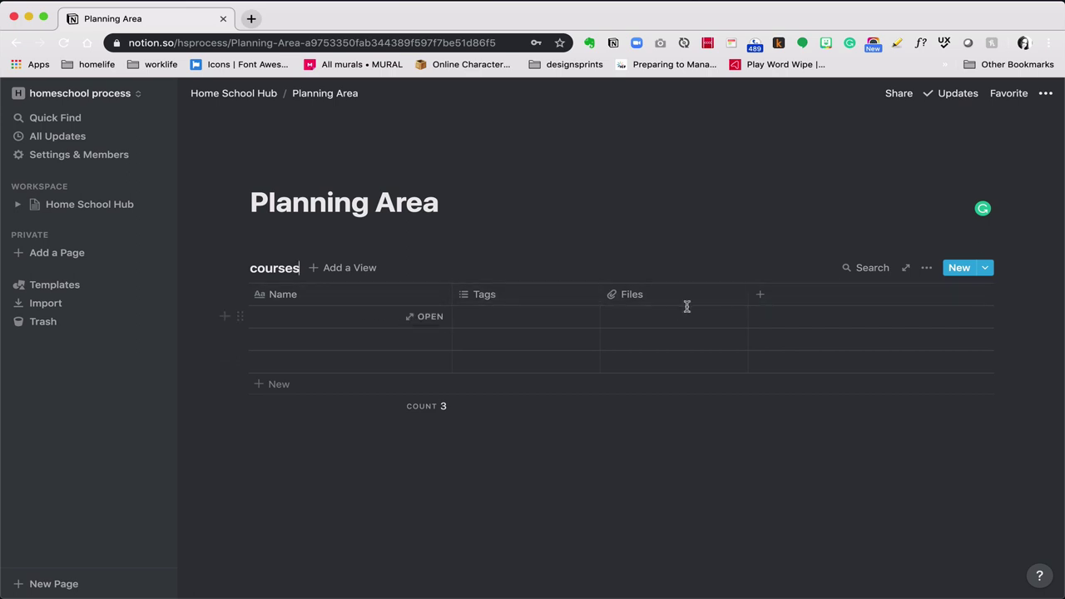
Add a new Column property to the courses table and open its first row as a page.
{"action": "left_click", "coordinate": [791, 298]}
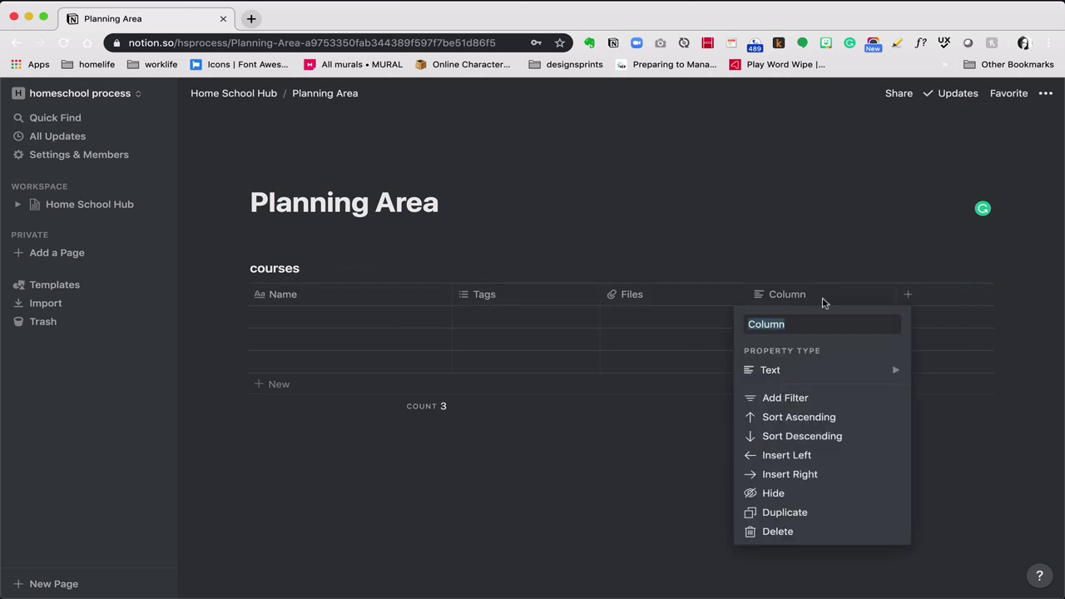
{"action": "left_click", "coordinate": [397, 302]}
{"action": "mouse_move", "coordinate": [427, 319]}
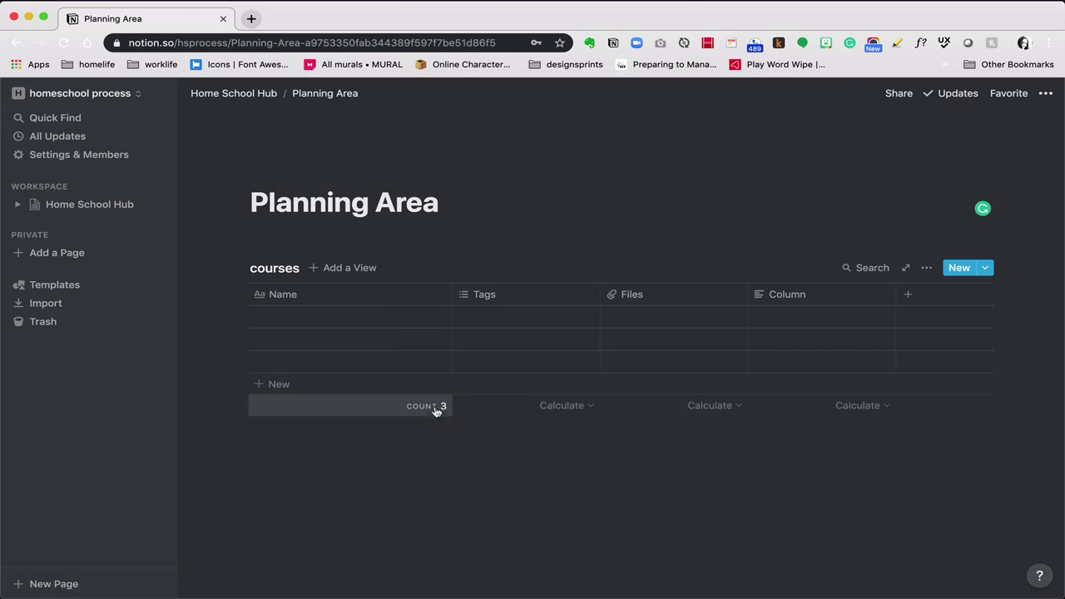
{"action": "left_click", "coordinate": [433, 320]}
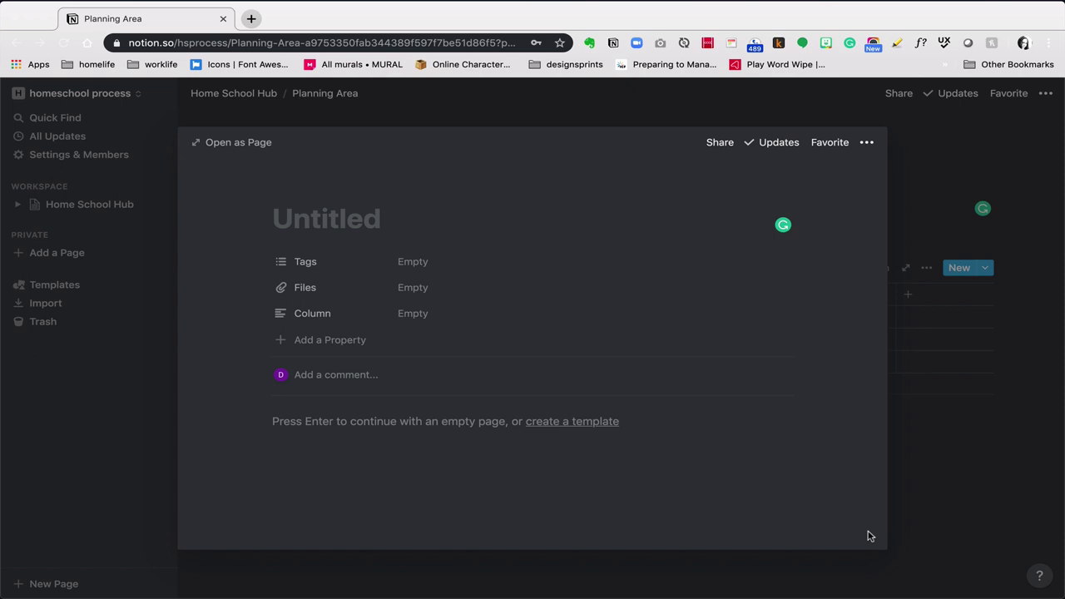
Paste 'Utopian & Dystopian Fiction' as the row page's title.
{"action": "left_click", "coordinate": [376, 228]}
{"action": "type", "text": "Utopian & Dystopian Fiction"}
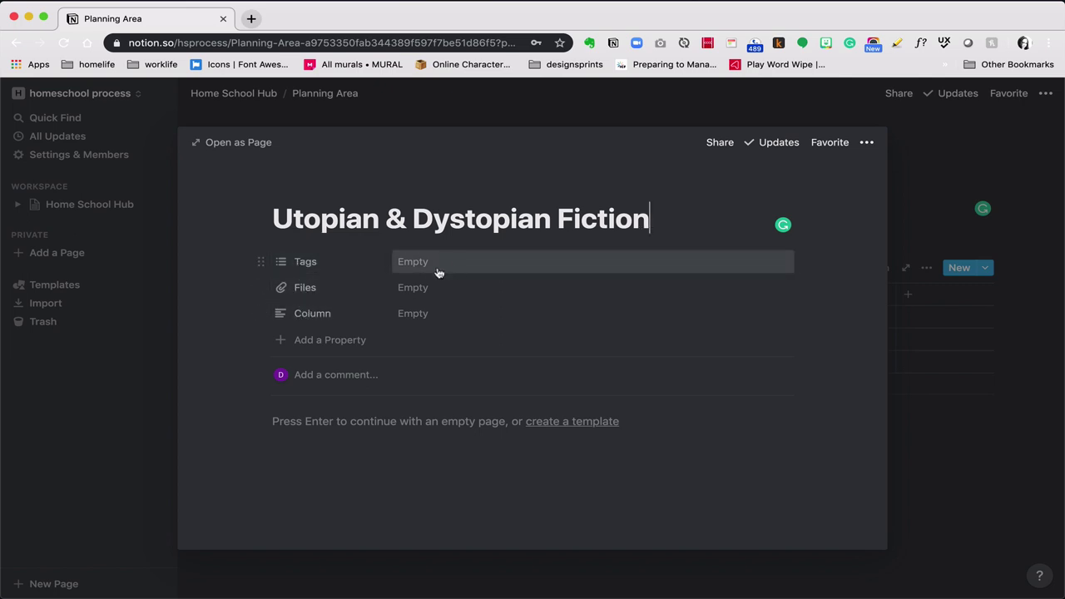
Rename the Tags property to 'subject', keeping it a multi-select.
{"action": "left_click", "coordinate": [308, 265]}
{"action": "type", "text": "sub"}
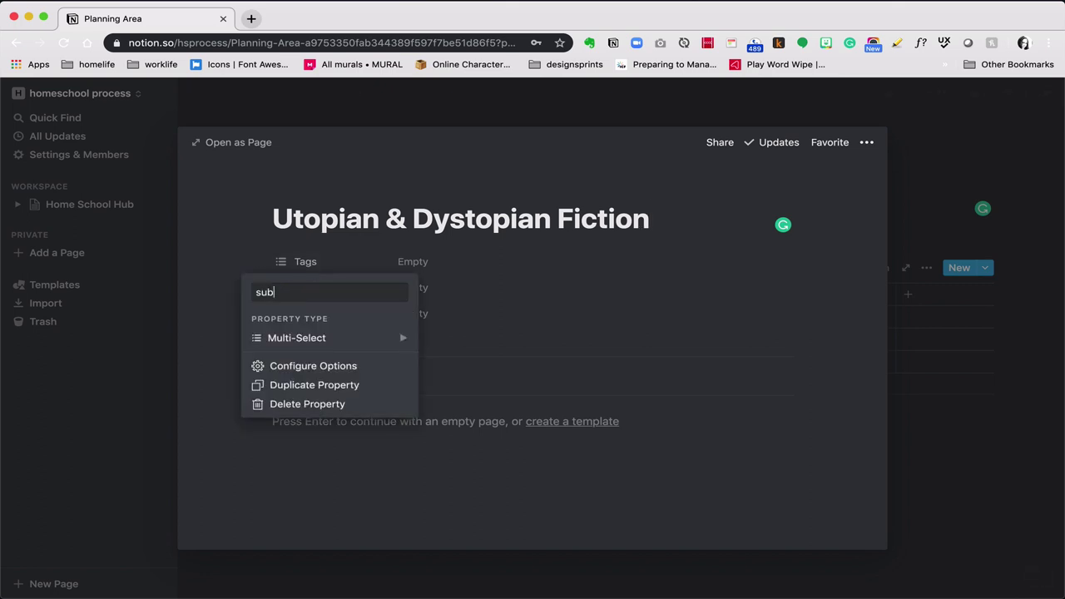
{"action": "type", "text": "ject"}
{"action": "key", "text": "Return"}
{"action": "left_click", "coordinate": [433, 263]}
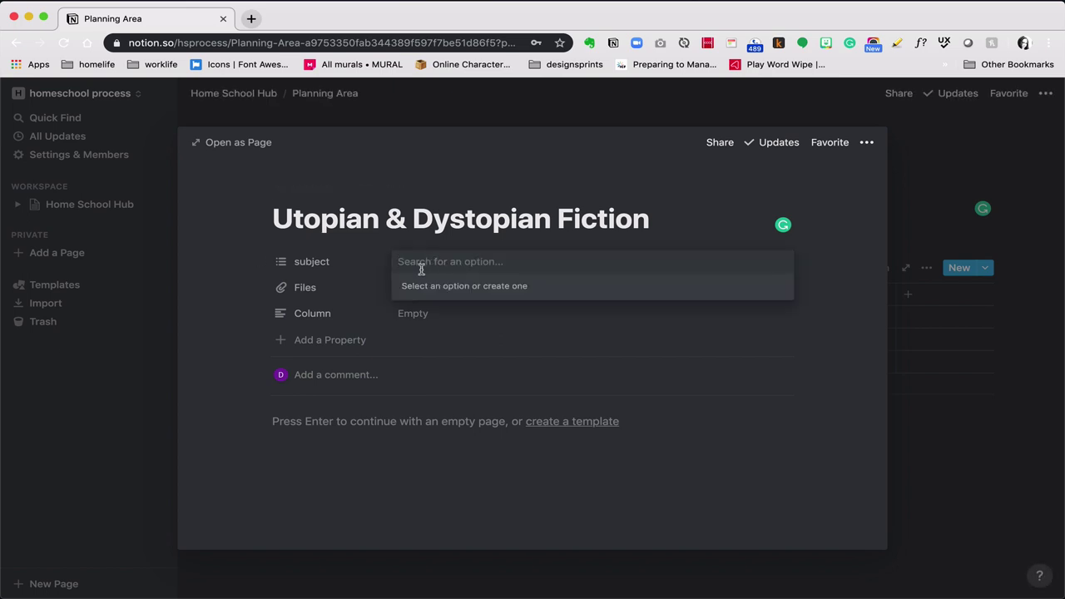
{"action": "left_click", "coordinate": [329, 273]}
{"action": "left_click", "coordinate": [326, 268]}
{"action": "mouse_move", "coordinate": [328, 341]}
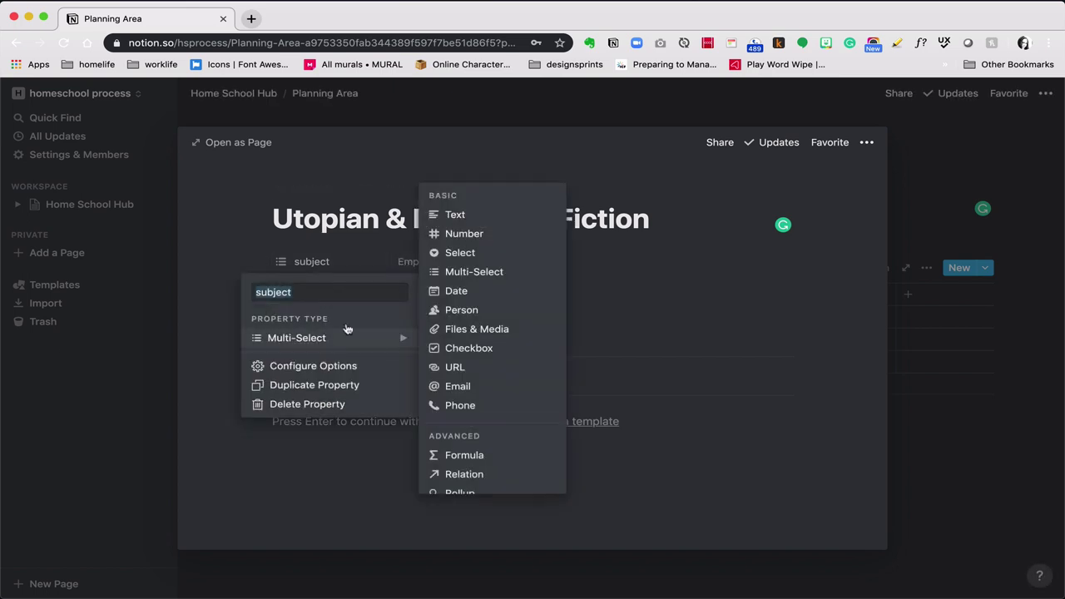
{"action": "left_click", "coordinate": [420, 268]}
Add language arts, humanities and science as subject tags.
{"action": "left_click", "coordinate": [419, 265]}
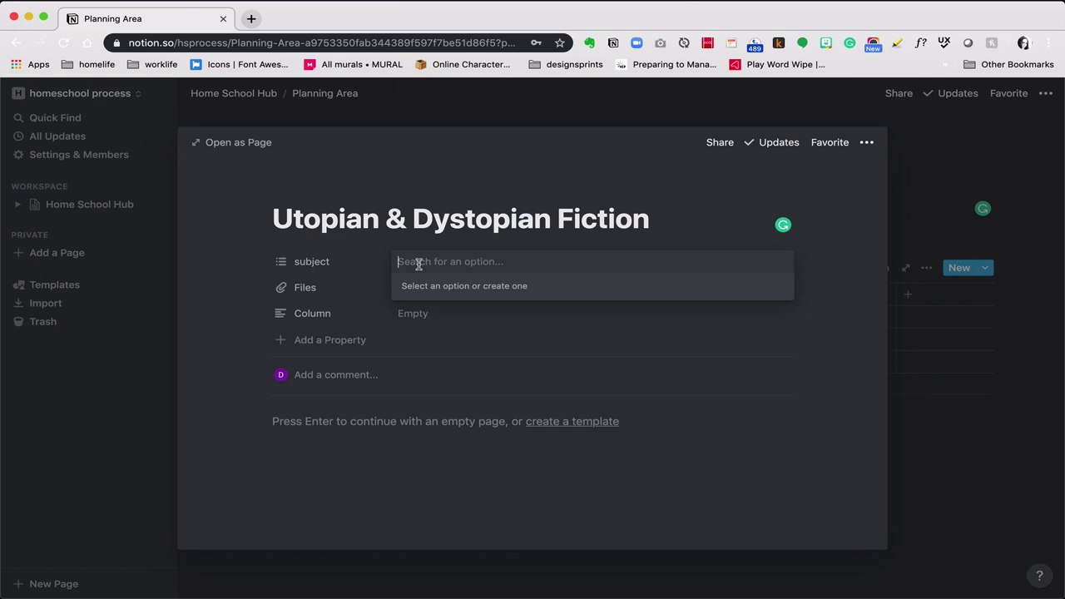
{"action": "type", "text": "I"}
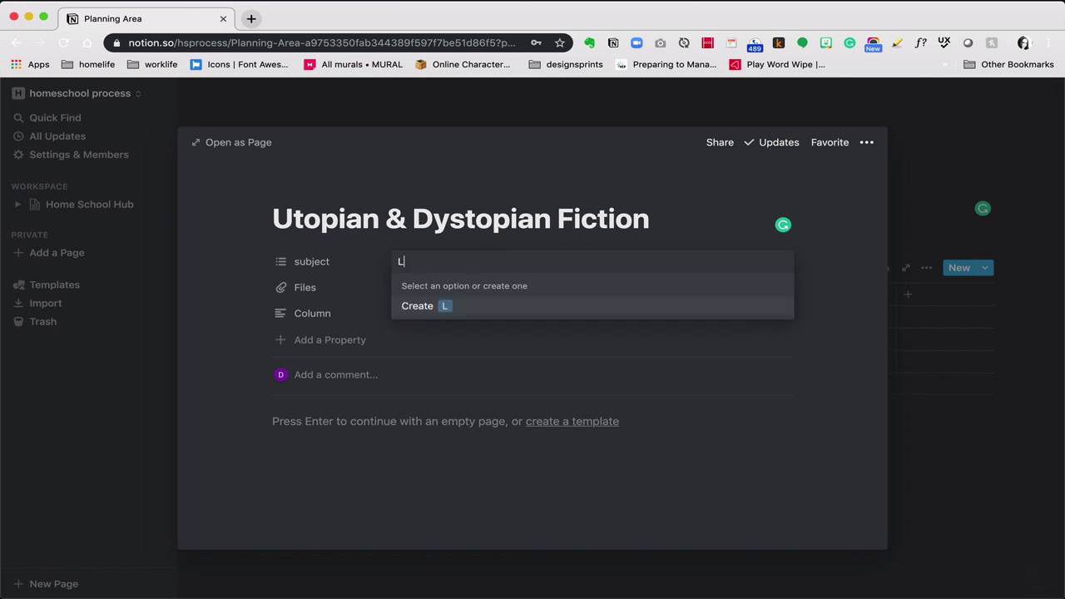
{"action": "key", "text": "BackSpace"}
{"action": "type", "text": "I"}
{"action": "type", "text": "anguage art"}
{"action": "type", "text": "s"}
{"action": "key", "text": "Return"}
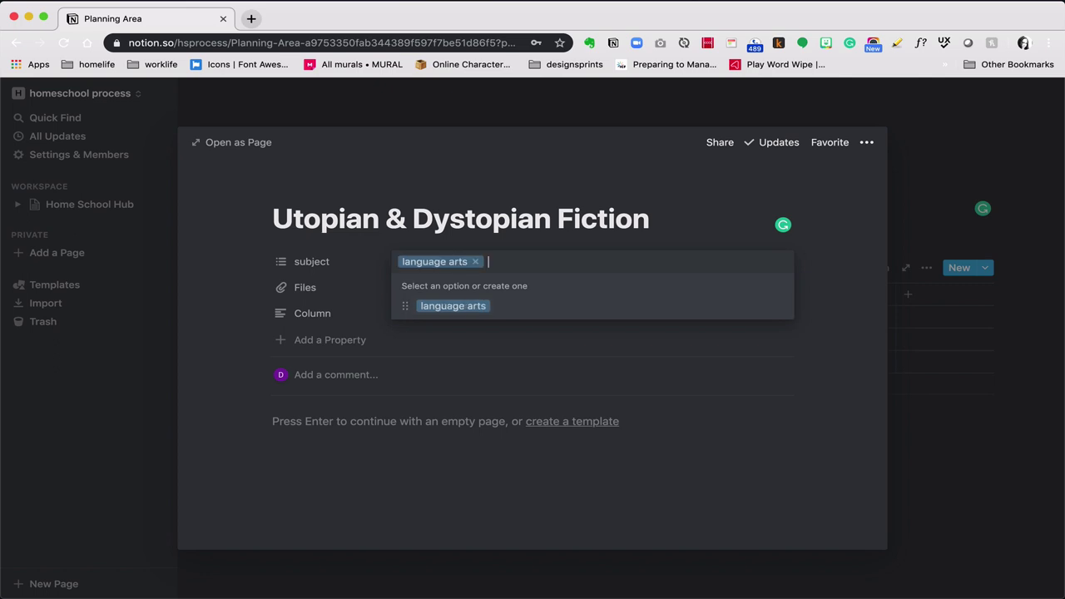
{"action": "type", "text": "humanities"}
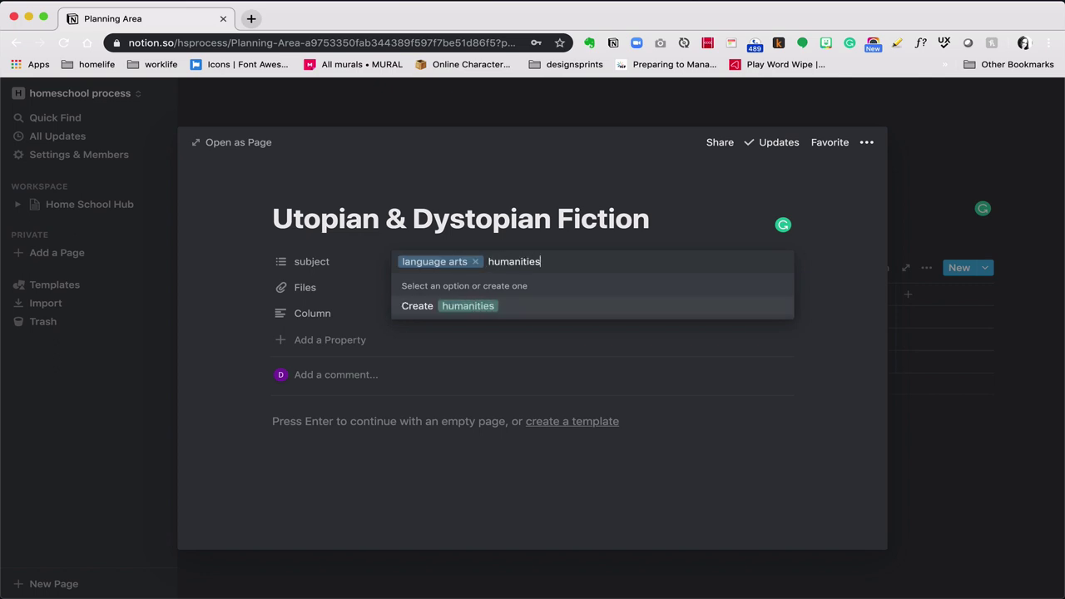
{"action": "key", "text": "Return"}
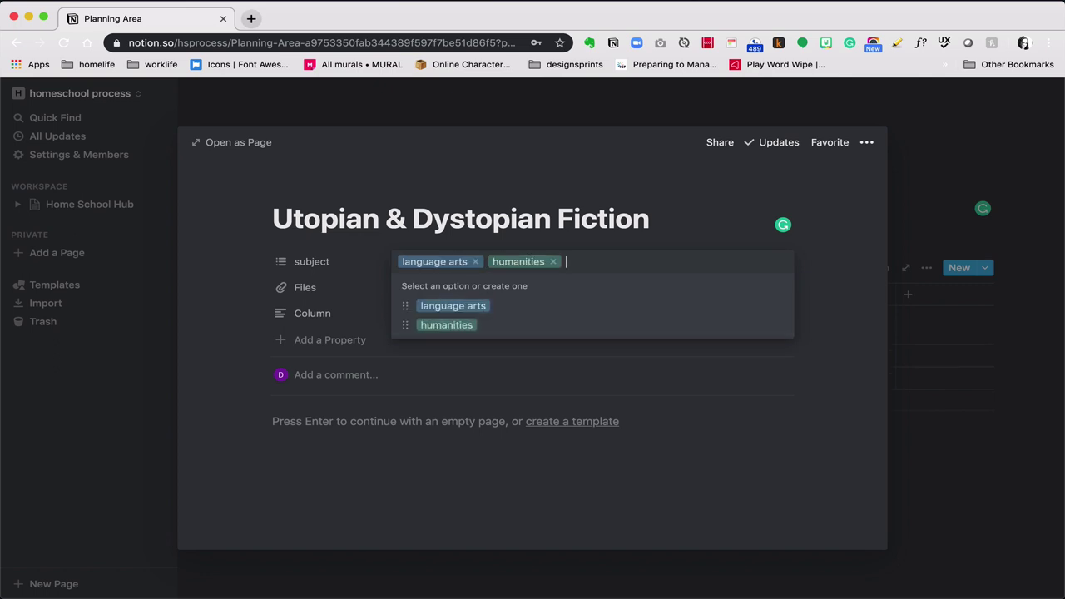
{"action": "type", "text": "sc"}
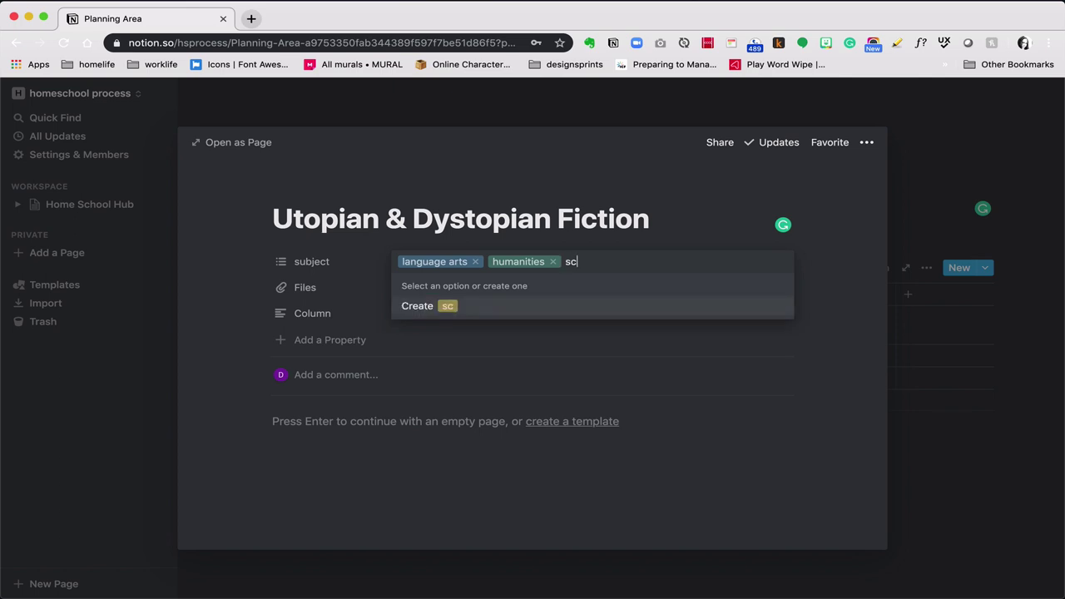
{"action": "type", "text": "ience"}
{"action": "key", "text": "Return"}
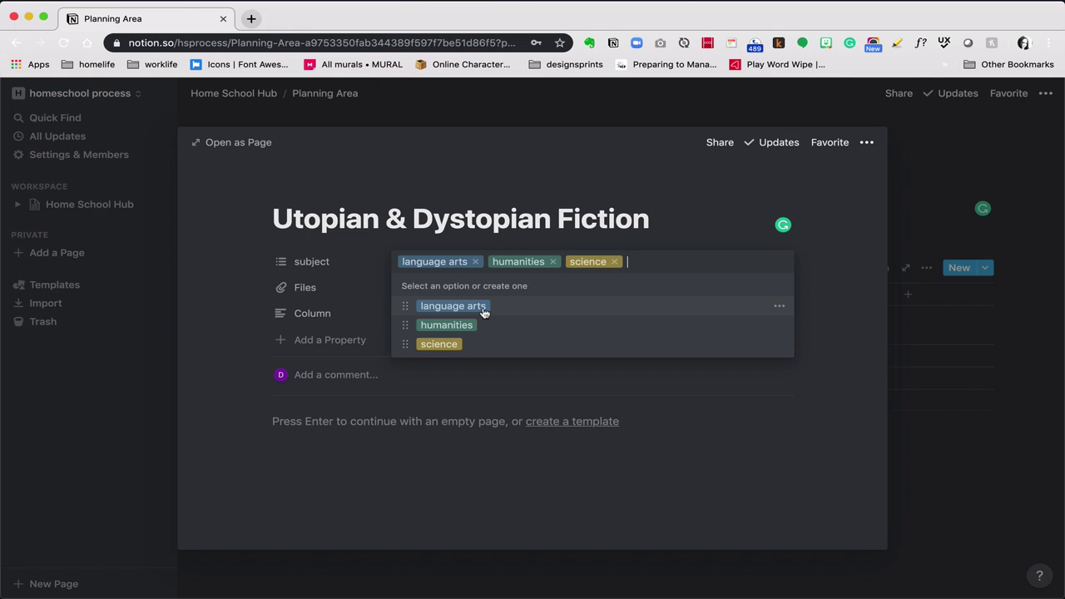
Create math, fine arts, music and pe as additional subject tags.
{"action": "type", "text": "math"}
{"action": "key", "text": "Return"}
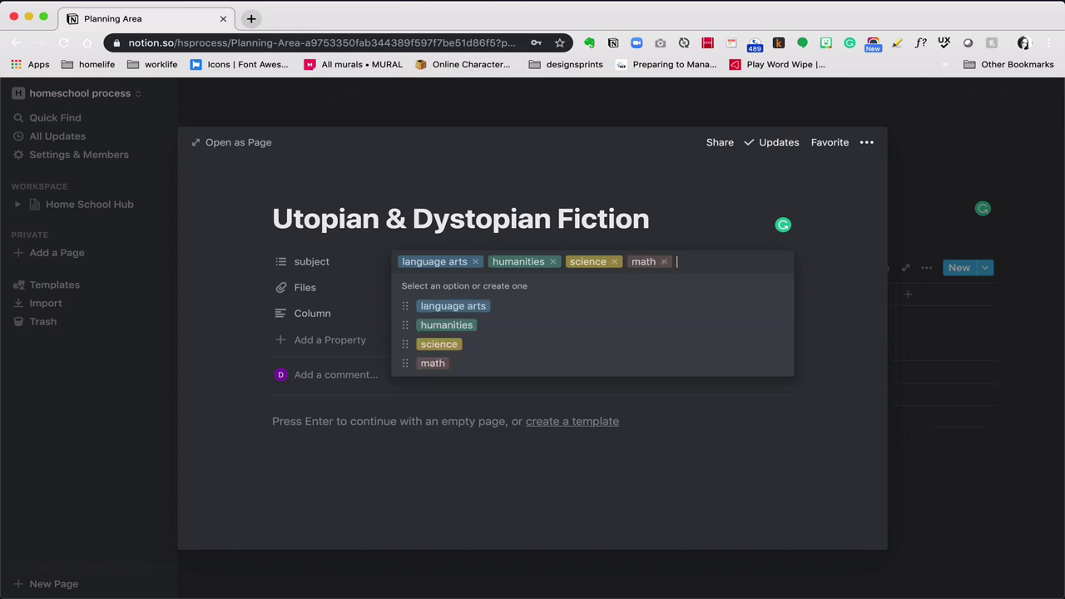
{"action": "type", "text": "a"}
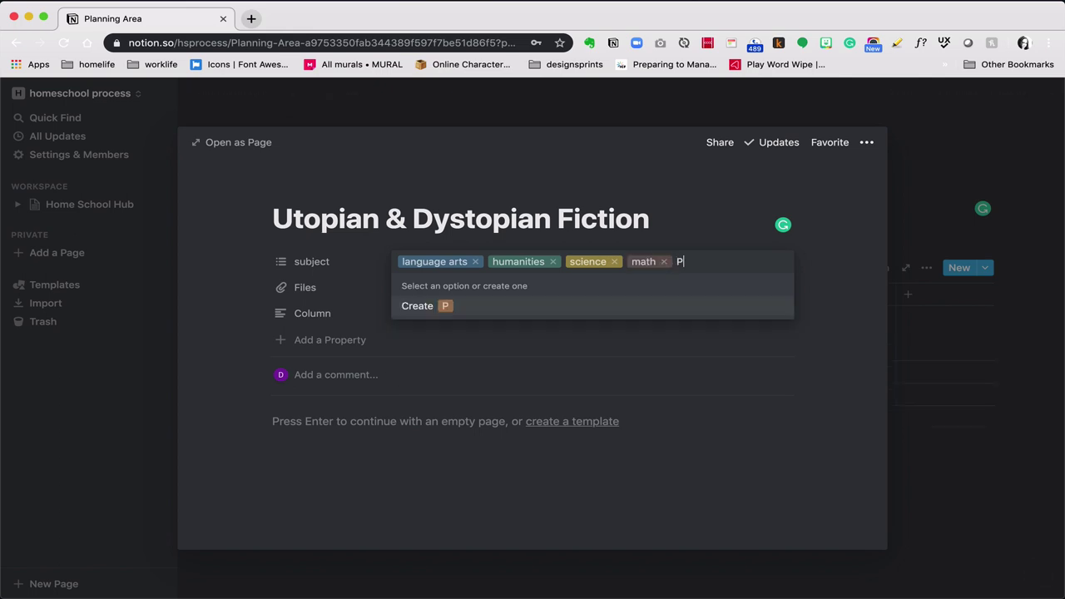
{"action": "key", "text": "BackSpace"}
{"action": "type", "text": "fine arts"}
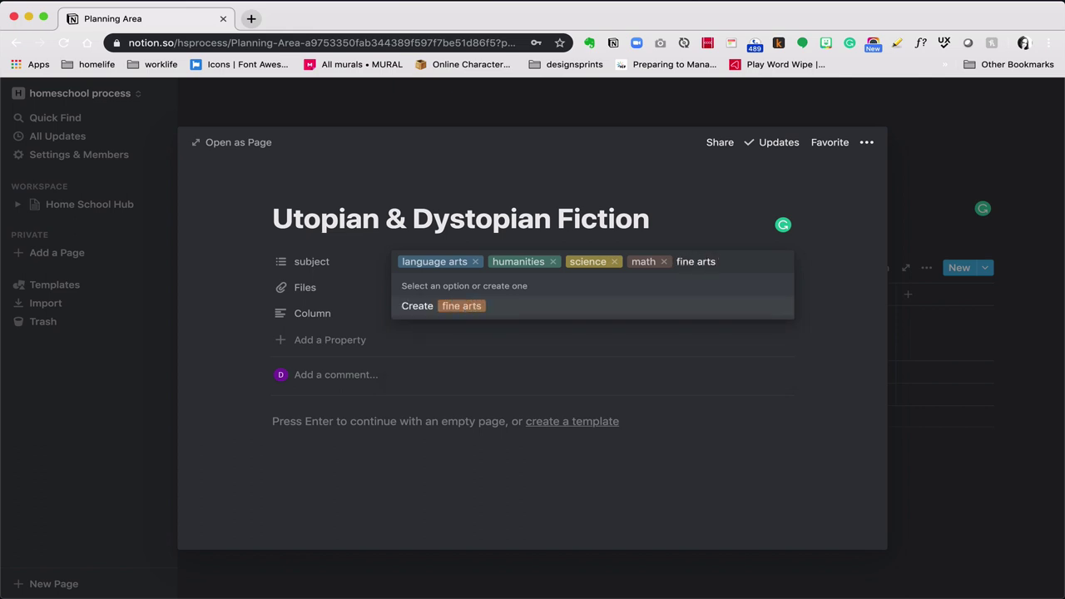
{"action": "key", "text": "Return"}
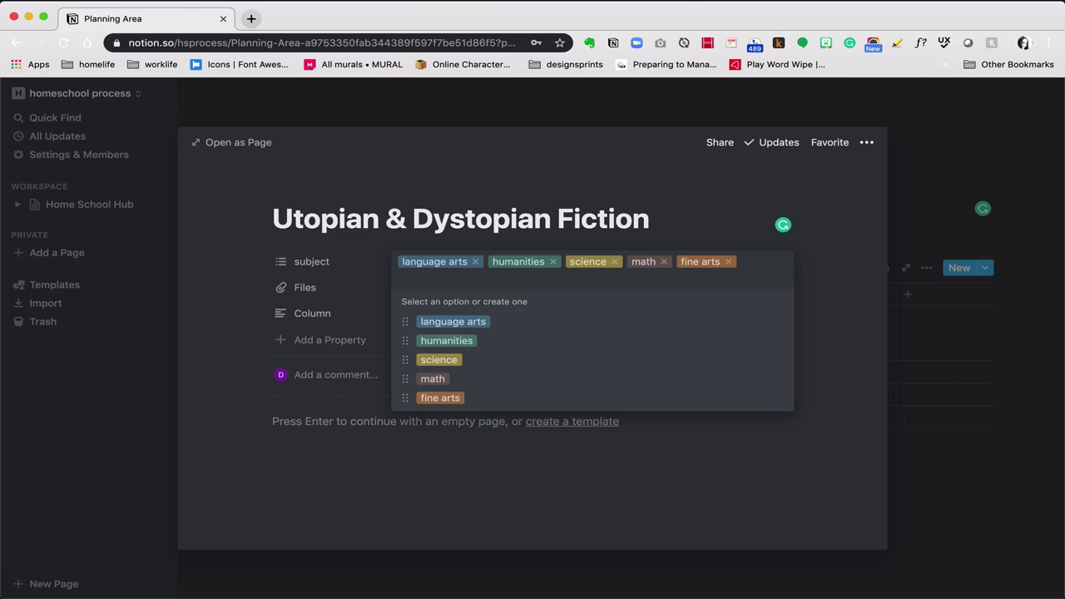
{"action": "type", "text": "music"}
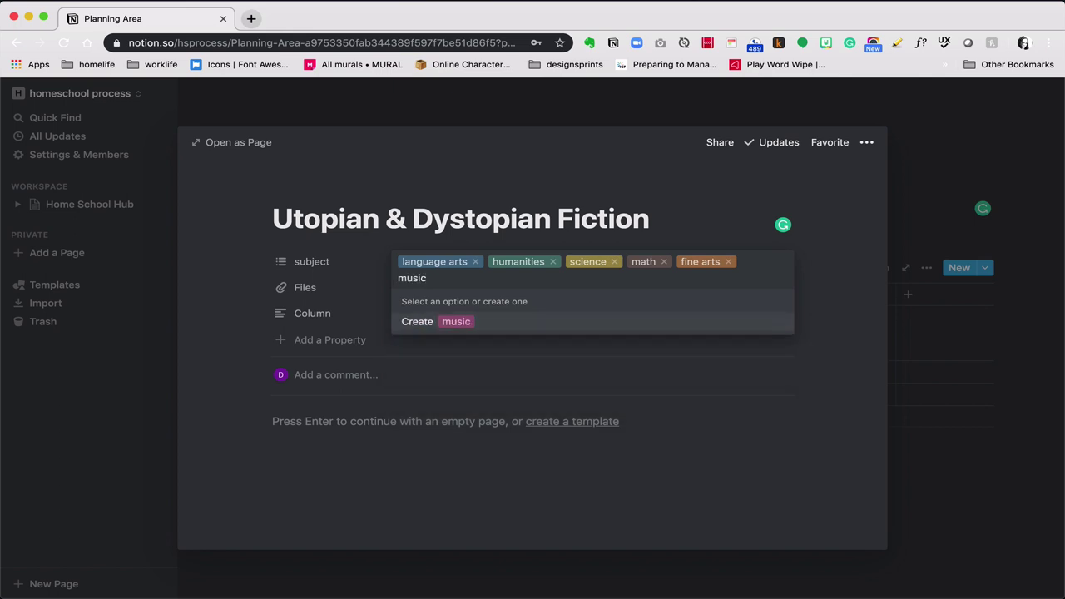
{"action": "key", "text": "Return"}
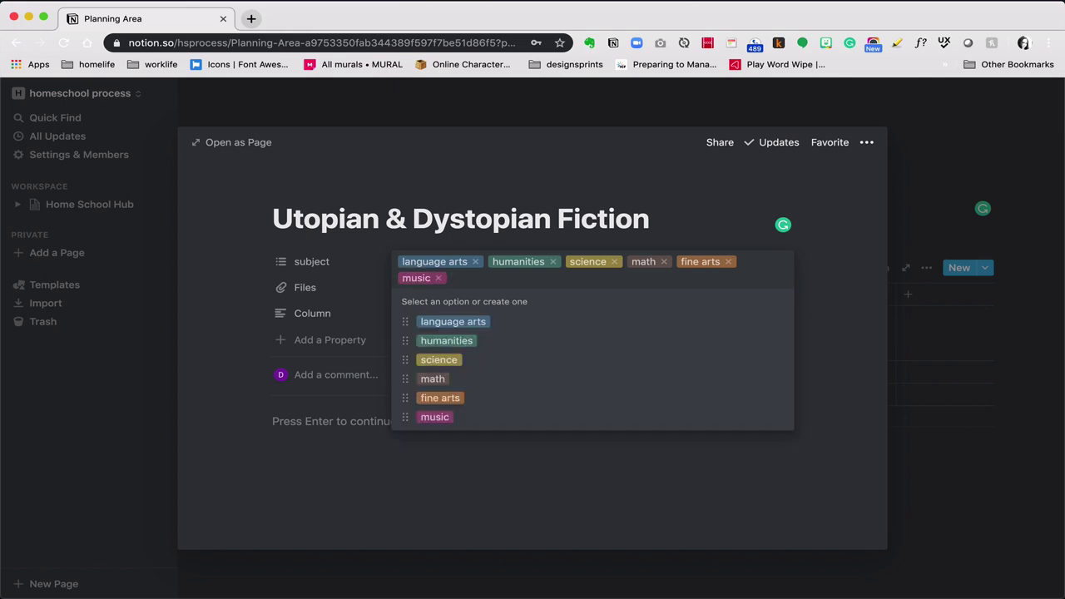
{"action": "type", "text": "p"}
{"action": "key", "text": "BackSpace"}
{"action": "type", "text": "pe"}
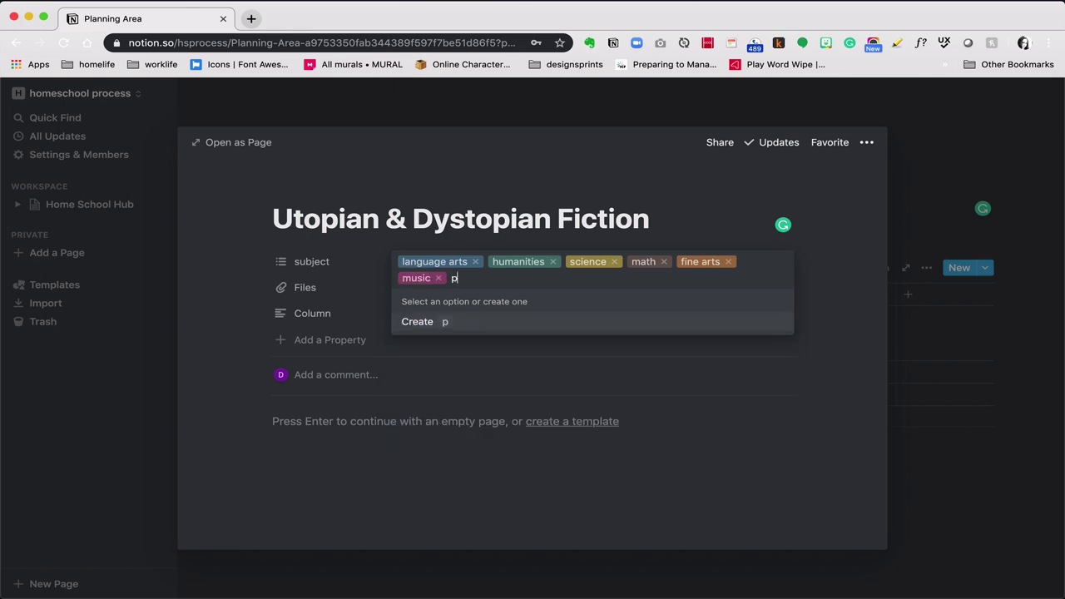
{"action": "key", "text": "Return"}
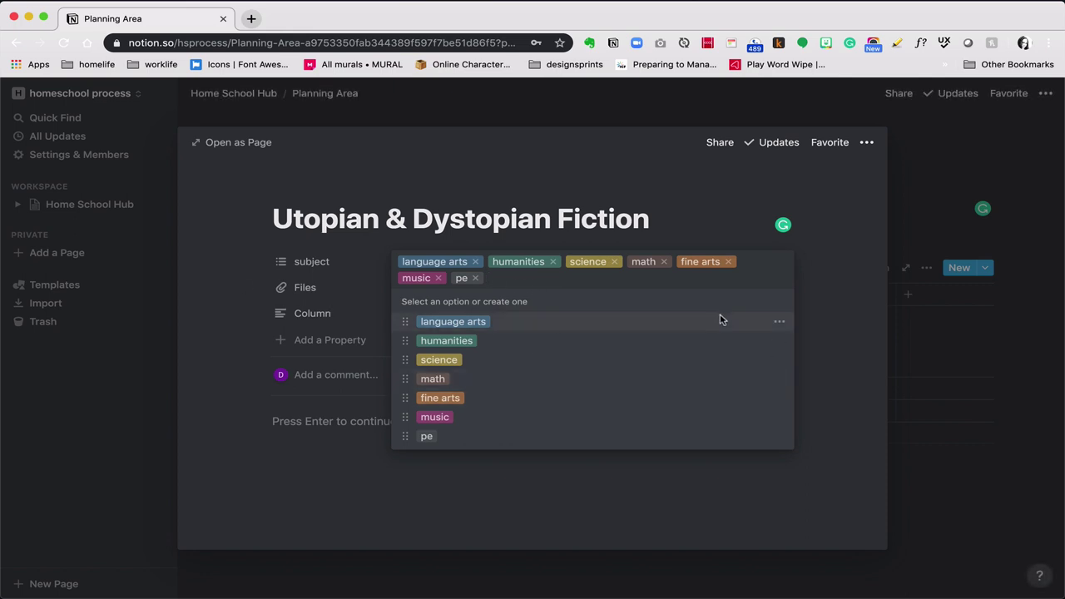
Remove pe, music, fine arts, math, science and humanities from the subject field, leaving language arts.
{"action": "left_click", "coordinate": [780, 322]}
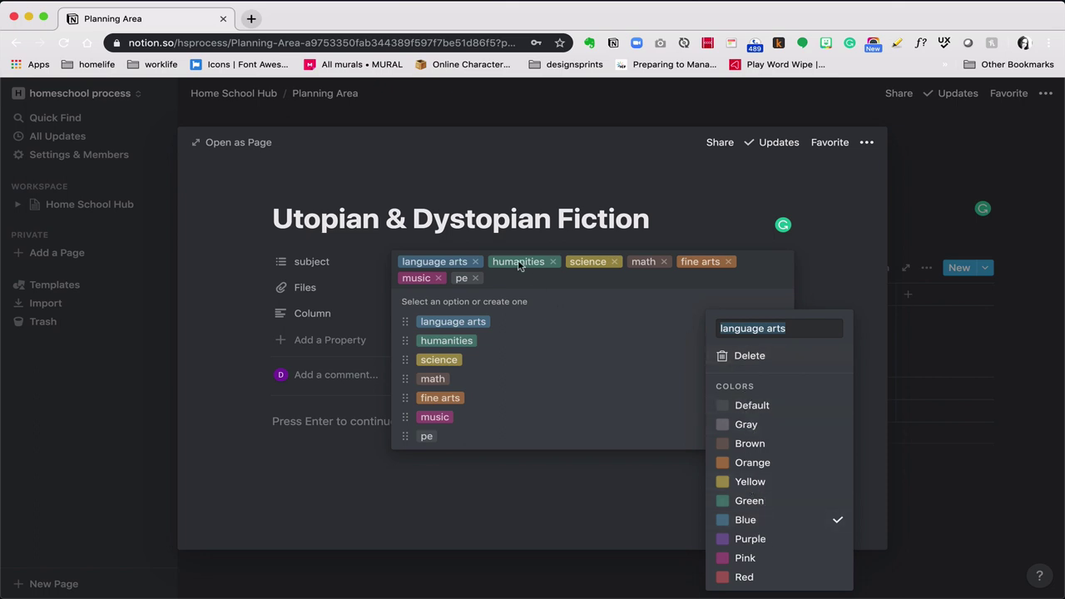
{"action": "left_click", "coordinate": [478, 284]}
{"action": "left_click", "coordinate": [475, 279]}
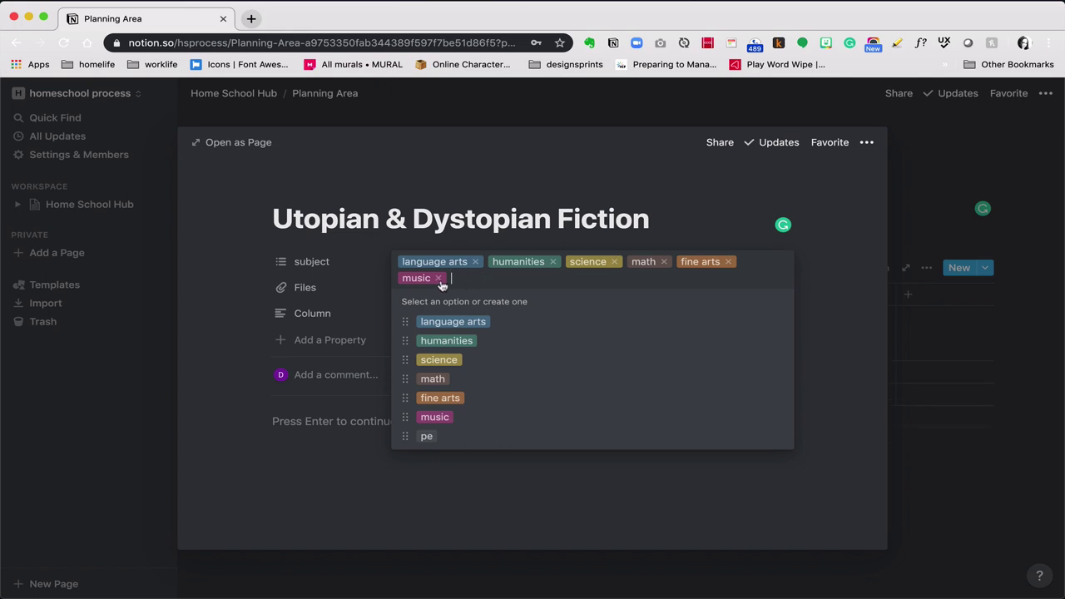
{"action": "left_click", "coordinate": [438, 279]}
{"action": "left_click", "coordinate": [728, 262]}
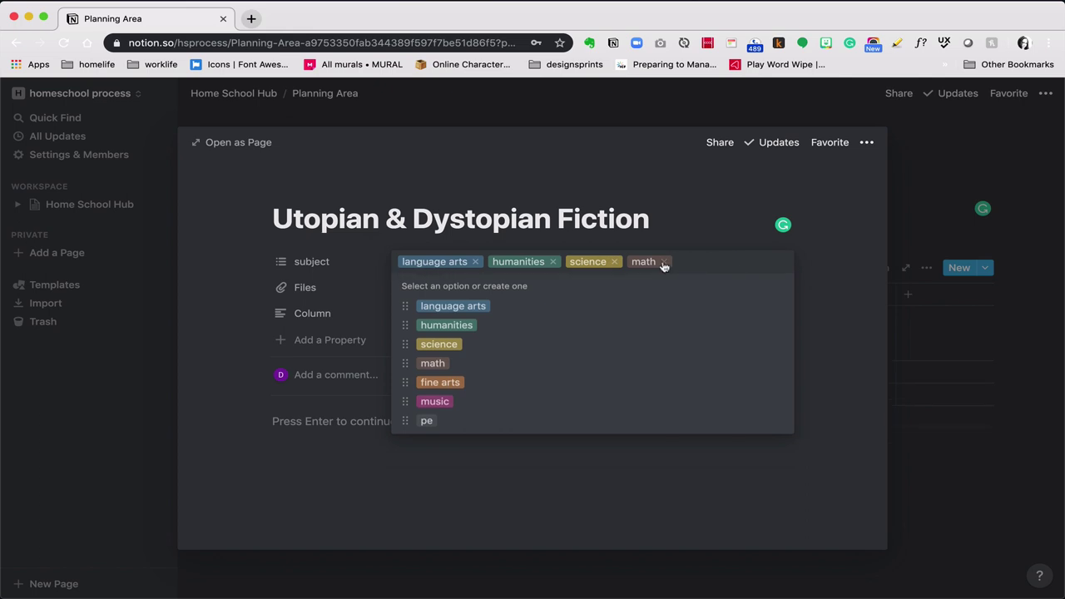
{"action": "left_click", "coordinate": [663, 262]}
{"action": "left_click", "coordinate": [614, 262]}
{"action": "left_click", "coordinate": [553, 263]}
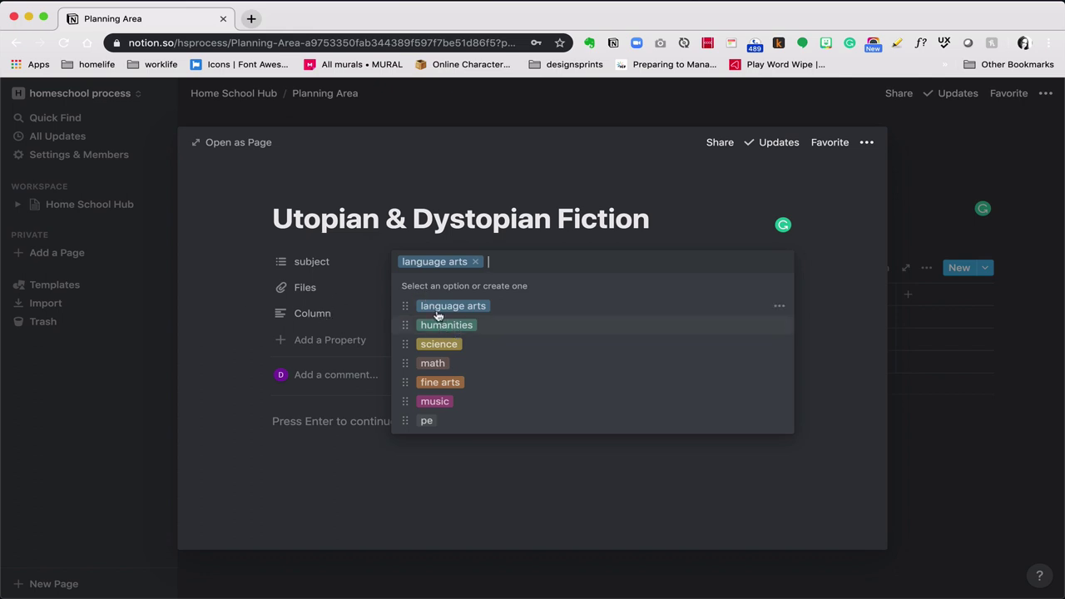
Rename the Files property to 'credit' and change its type to Number.
{"action": "left_click", "coordinate": [243, 338]}
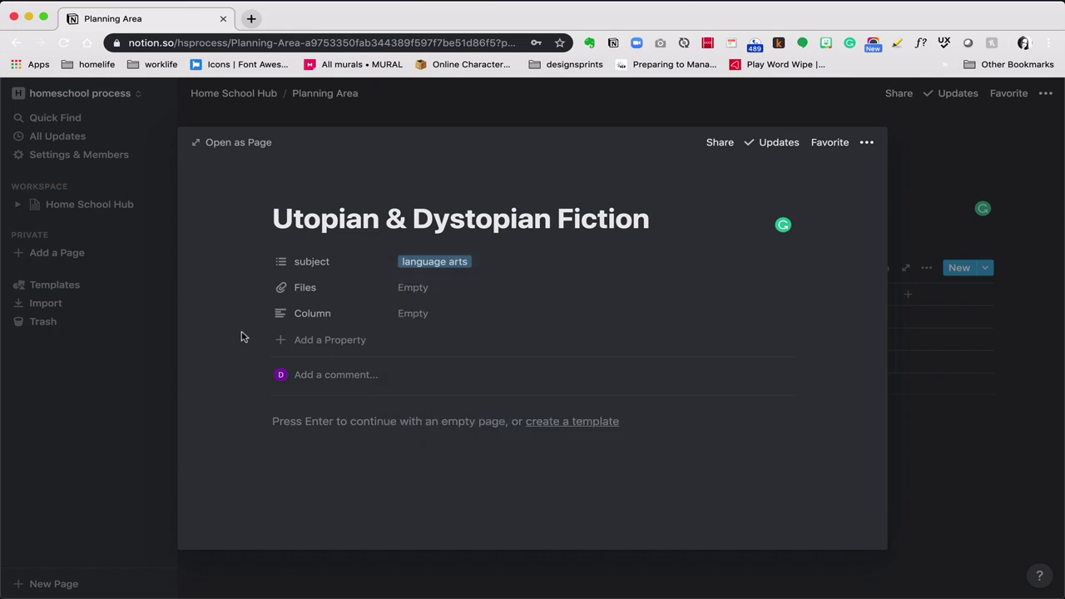
{"action": "left_click", "coordinate": [309, 293]}
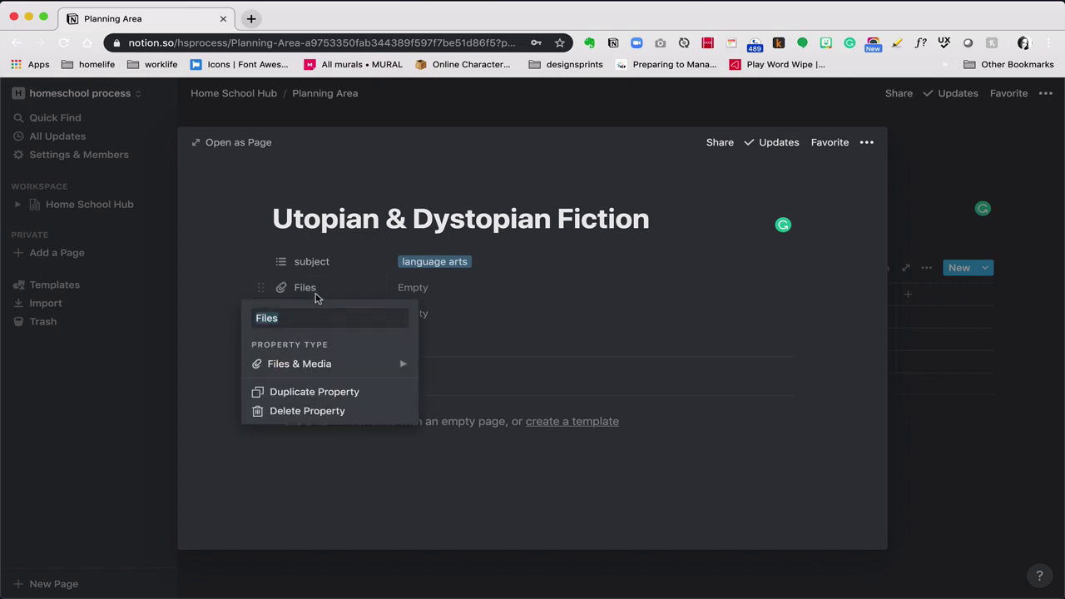
{"action": "type", "text": "credit"}
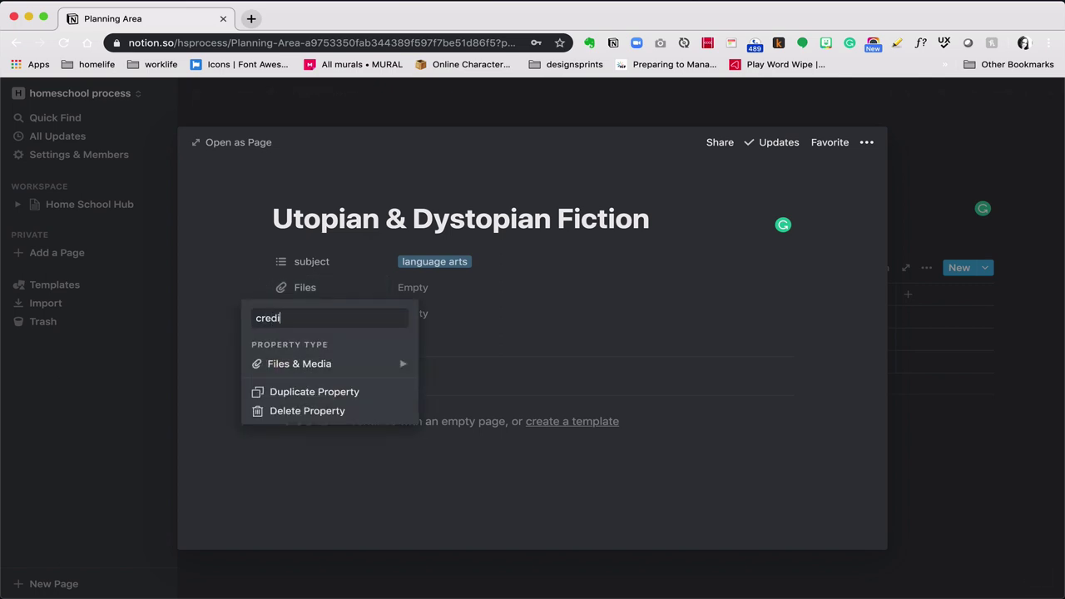
{"action": "mouse_move", "coordinate": [354, 367]}
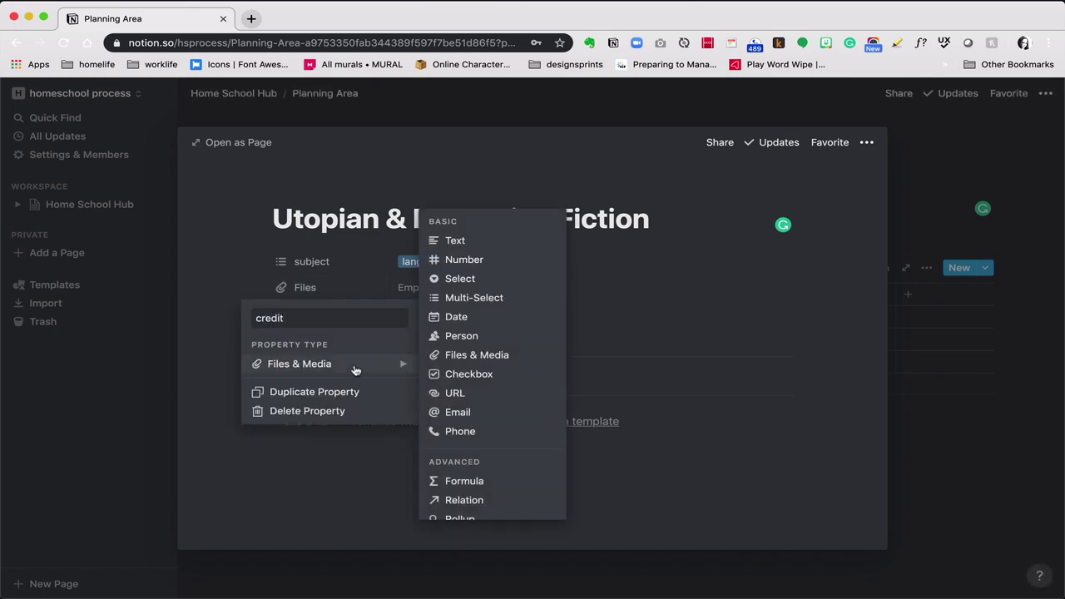
{"action": "left_click", "coordinate": [471, 262]}
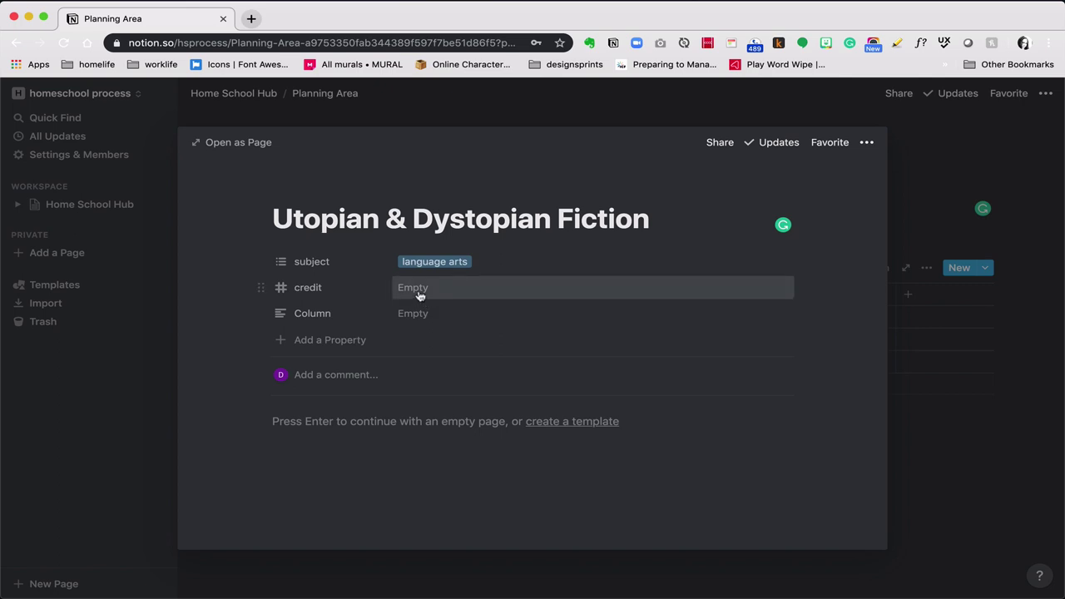
Enter 1 as the course's credit value.
{"action": "left_click", "coordinate": [419, 289]}
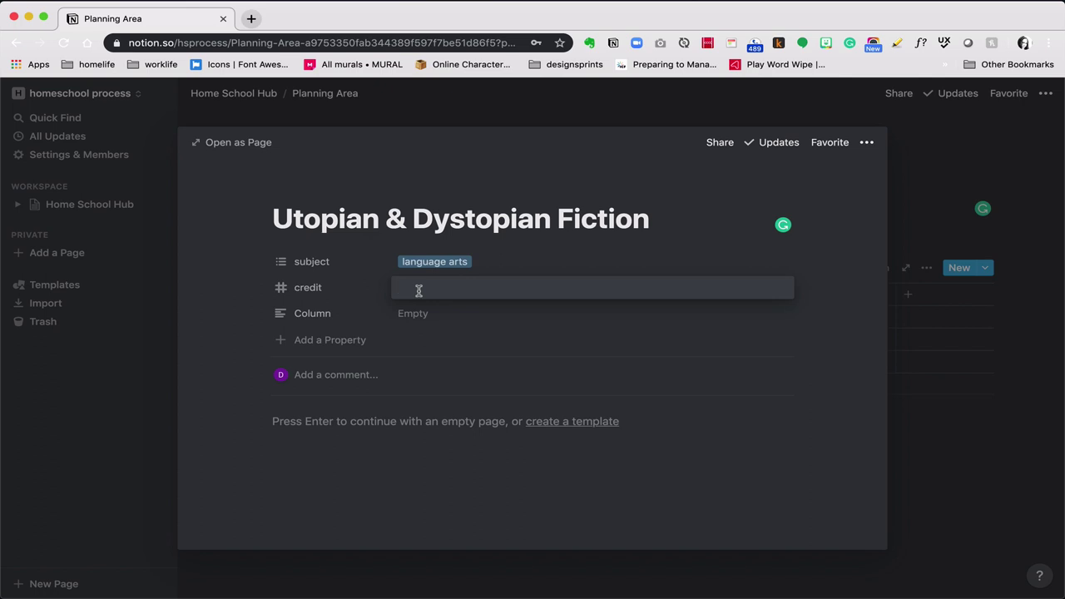
{"action": "type", "text": "1"}
{"action": "left_click", "coordinate": [254, 325]}
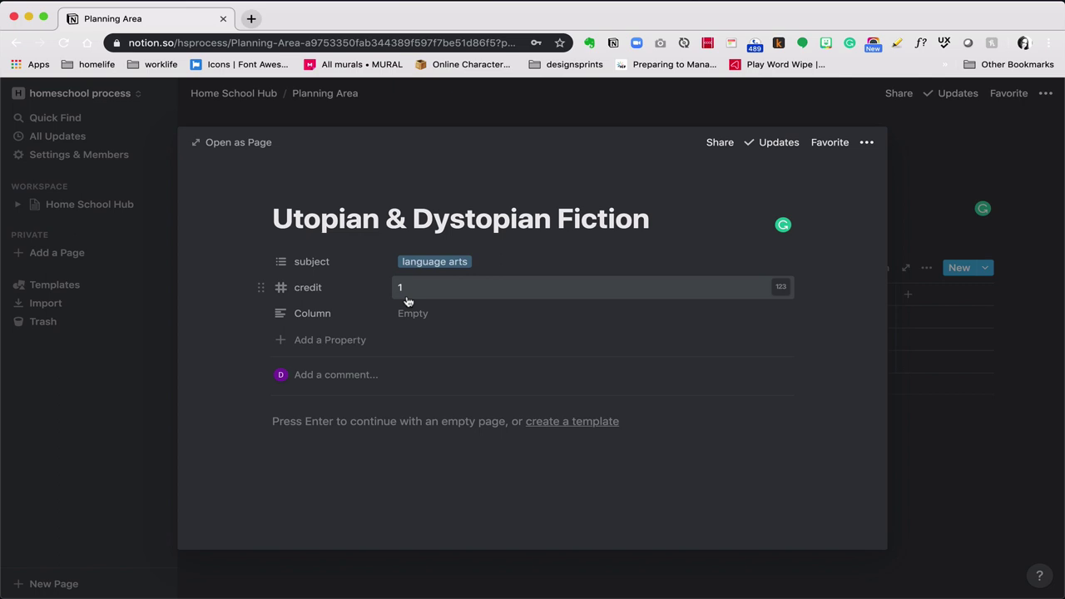
Turn the Column property into a URL property named 'url' holding the pasted Great Courses Plus link.
{"action": "left_click", "coordinate": [358, 315]}
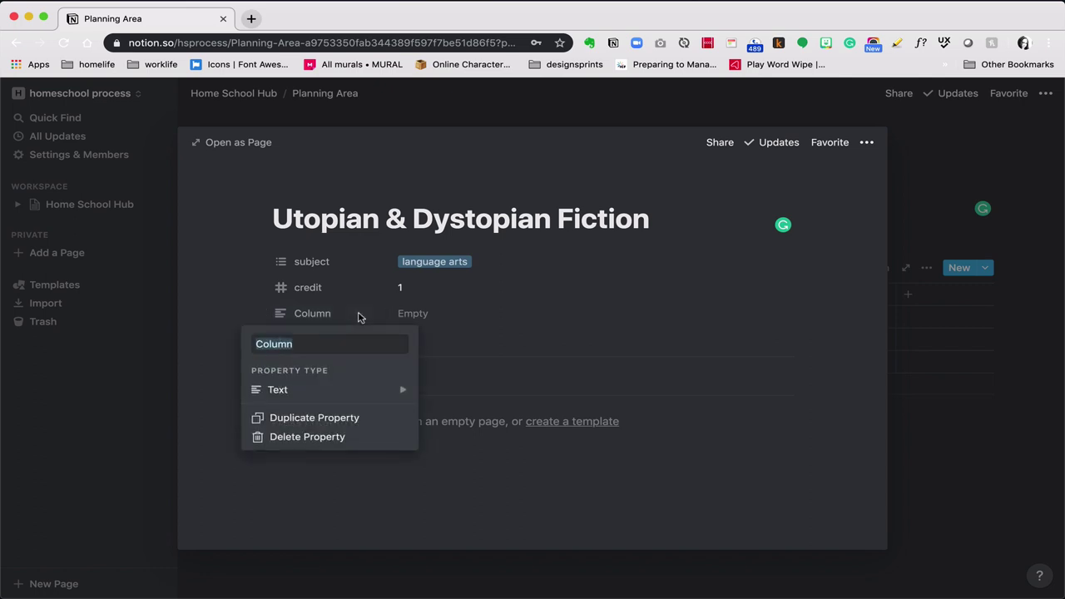
{"action": "type", "text": "url"}
{"action": "mouse_move", "coordinate": [373, 398]}
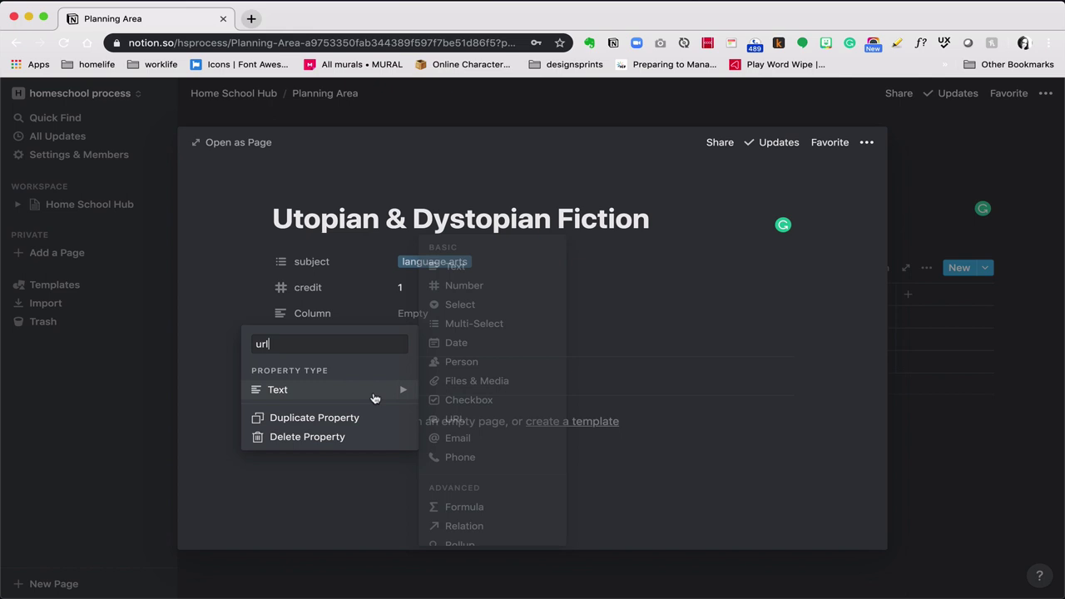
{"action": "left_click", "coordinate": [459, 420]}
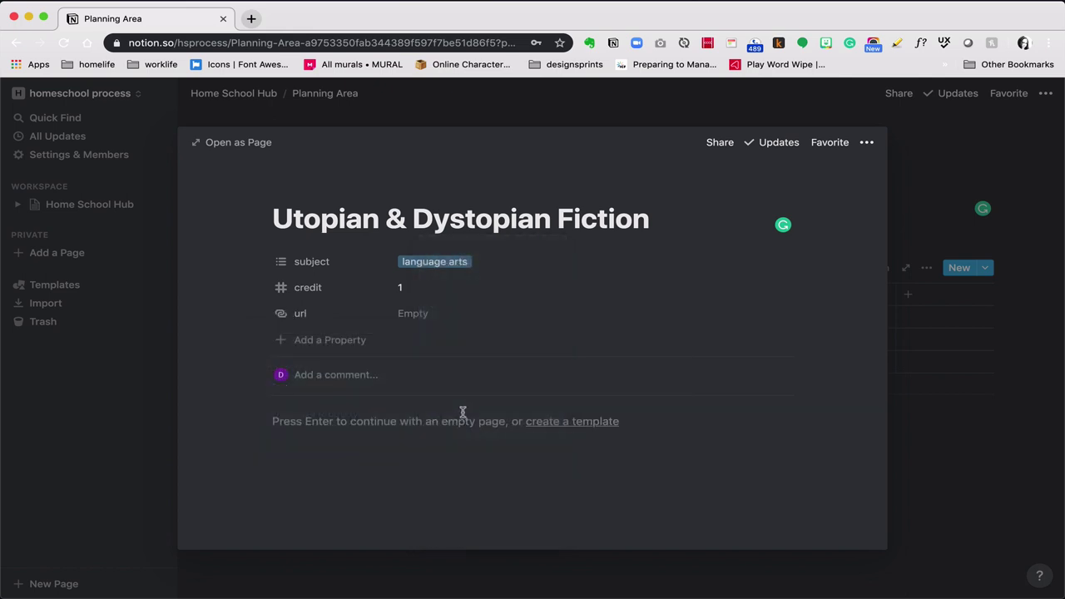
{"action": "left_click", "coordinate": [428, 312]}
{"action": "type", "text": "https://www.thegreatcoursesplus.com/show/great_utopian_and_dystopian_works_of_literature"}
{"action": "key", "text": "Return"}
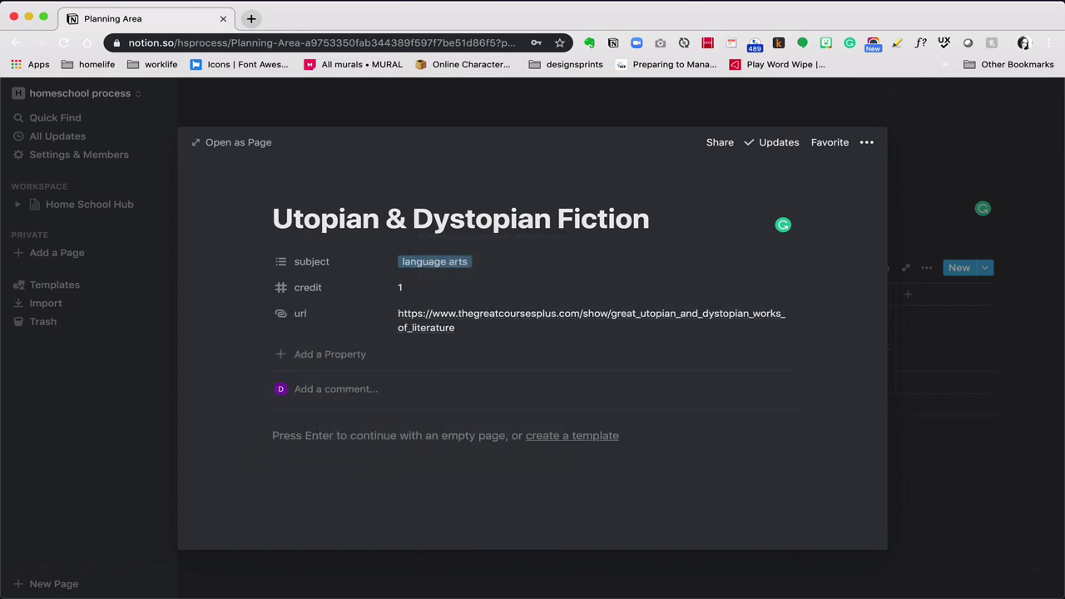
{"action": "left_click", "coordinate": [329, 312]}
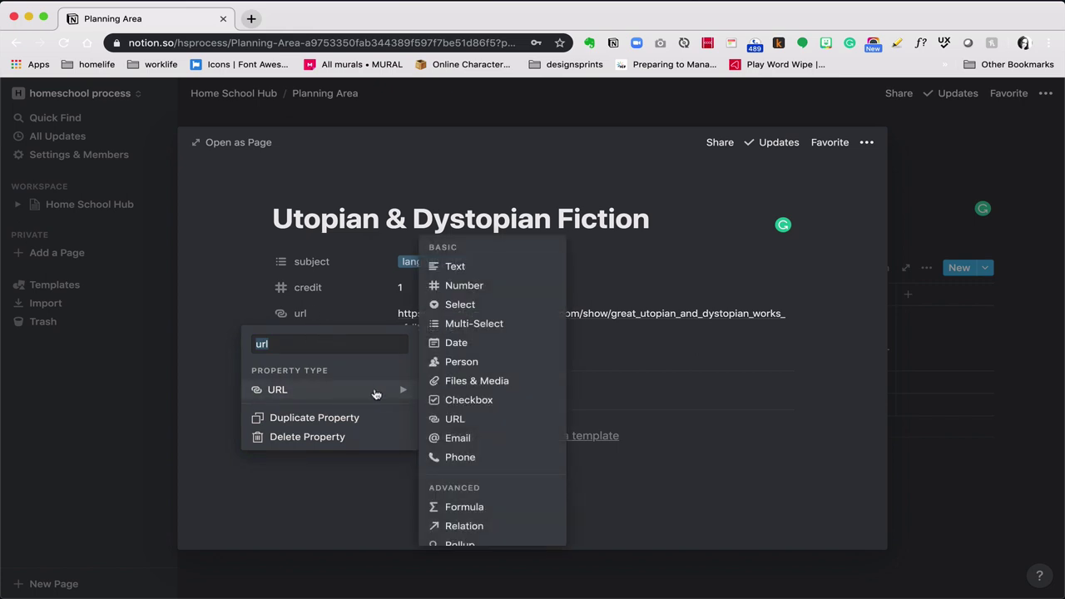
{"action": "left_click", "coordinate": [231, 313]}
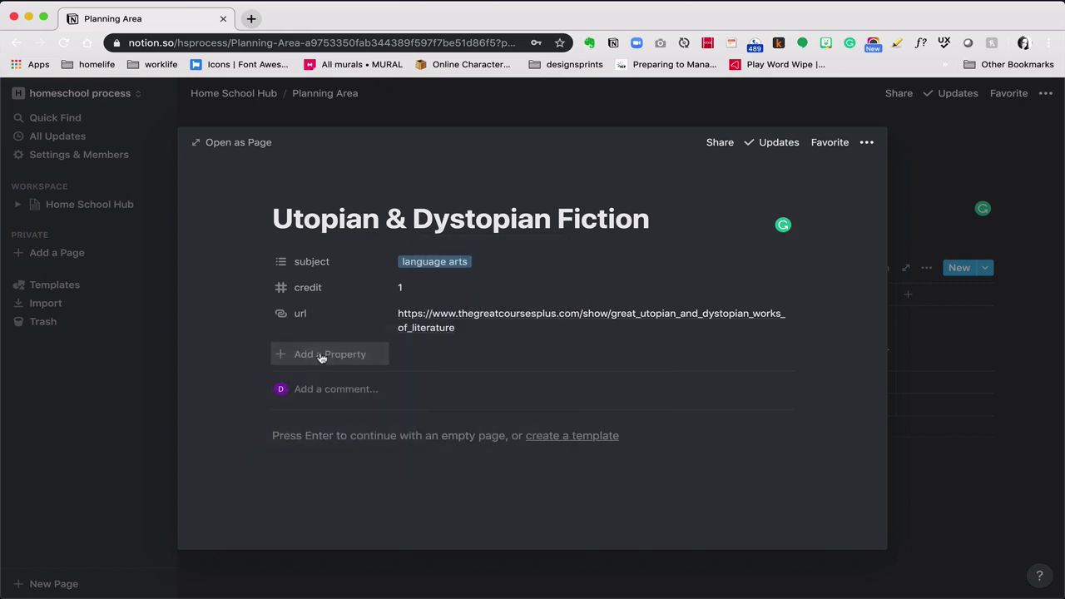
Add a 'login' property and fill it with username and password placeholders.
{"action": "left_click", "coordinate": [321, 353]}
{"action": "type", "text": "login"}
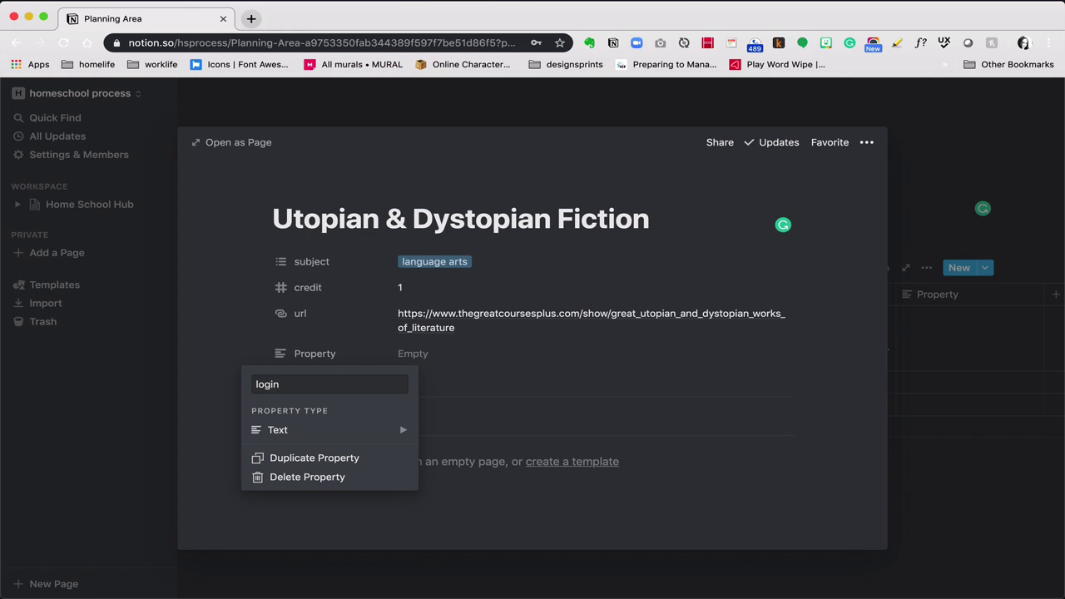
{"action": "key", "text": "Return"}
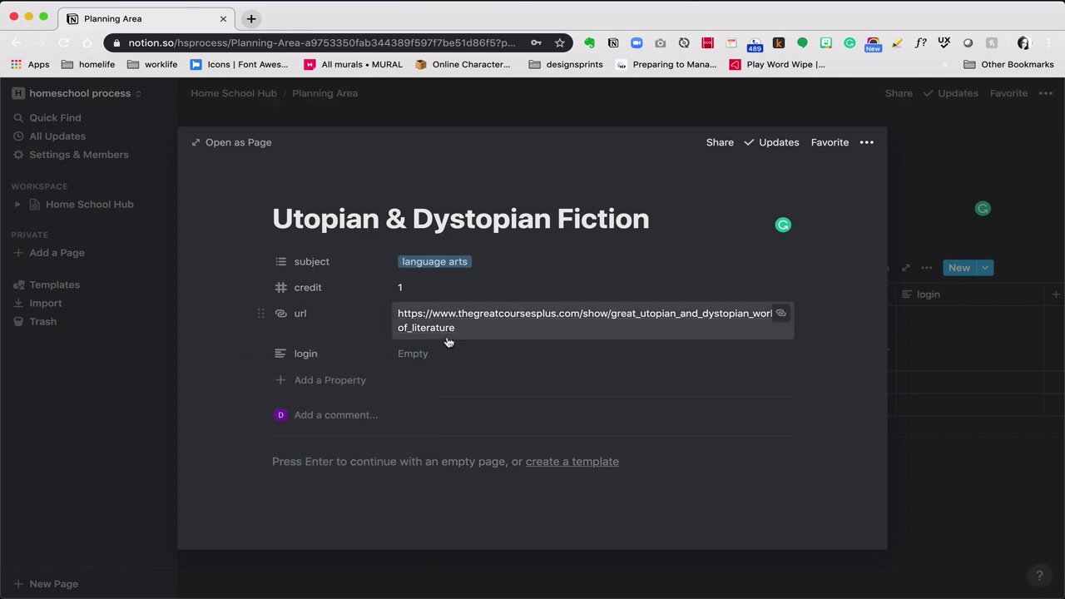
{"action": "left_click", "coordinate": [431, 353]}
{"action": "left_click", "coordinate": [314, 356]}
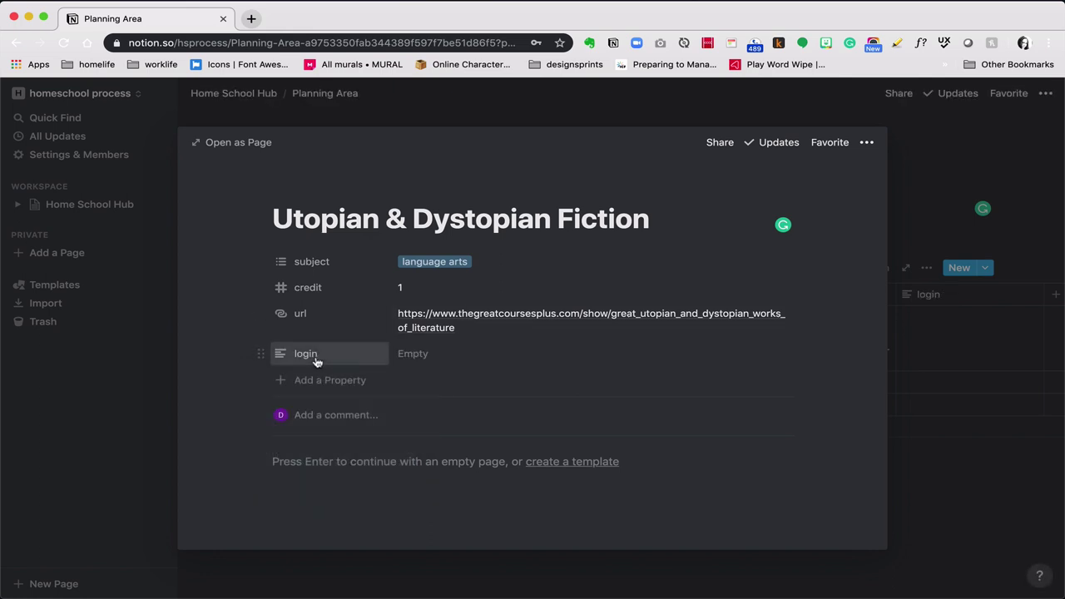
{"action": "left_click", "coordinate": [315, 356]}
{"action": "mouse_move", "coordinate": [360, 436]}
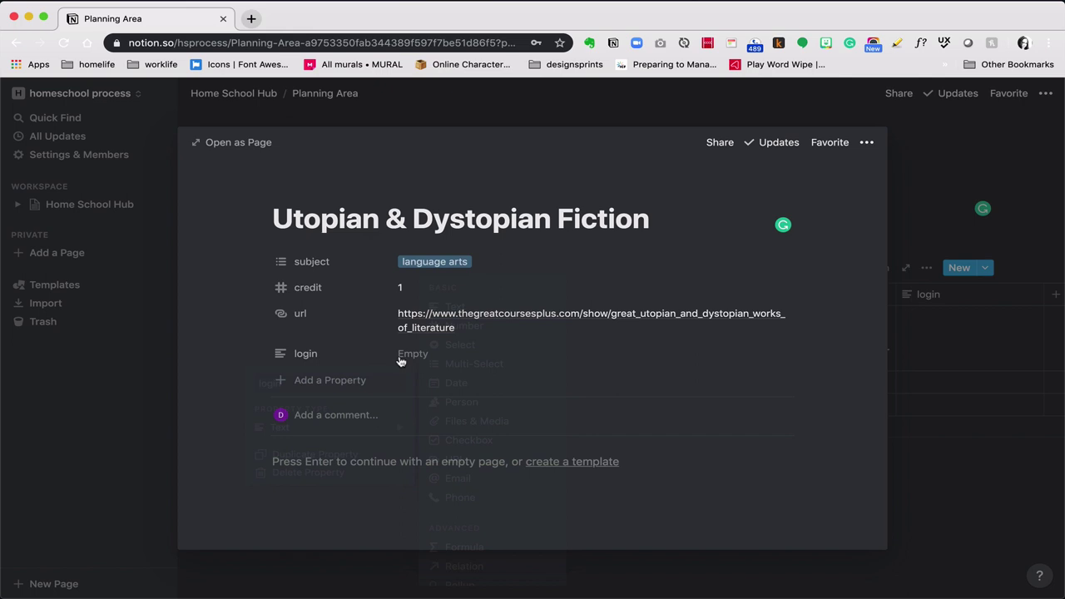
{"action": "left_click", "coordinate": [401, 361]}
{"action": "left_click", "coordinate": [421, 357]}
{"action": "type", "text": "u"}
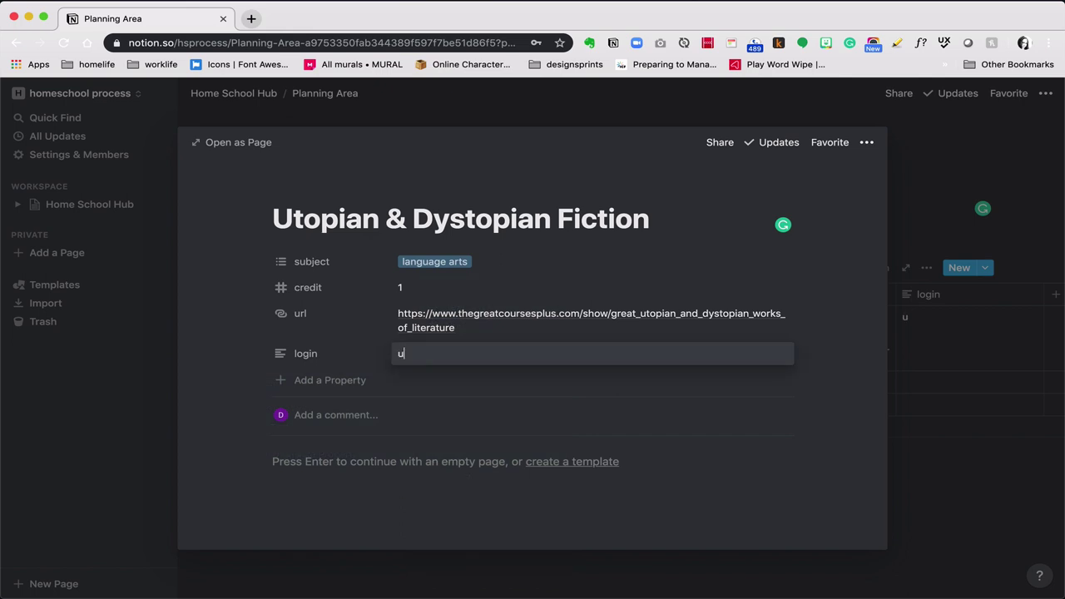
{"action": "type", "text": "ser name"}
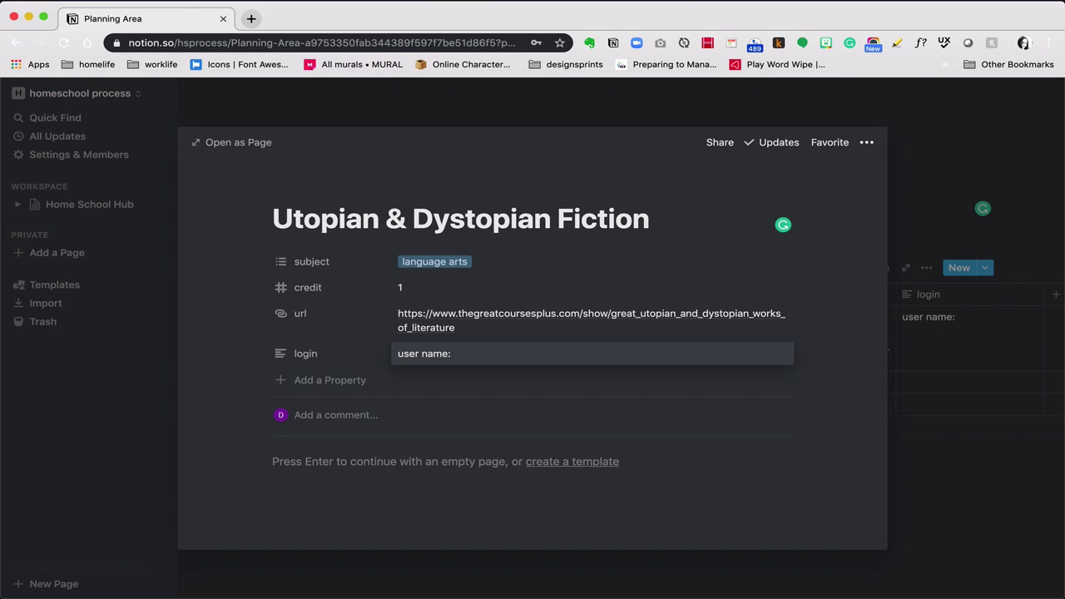
{"action": "type", "text": ": name | password:"}
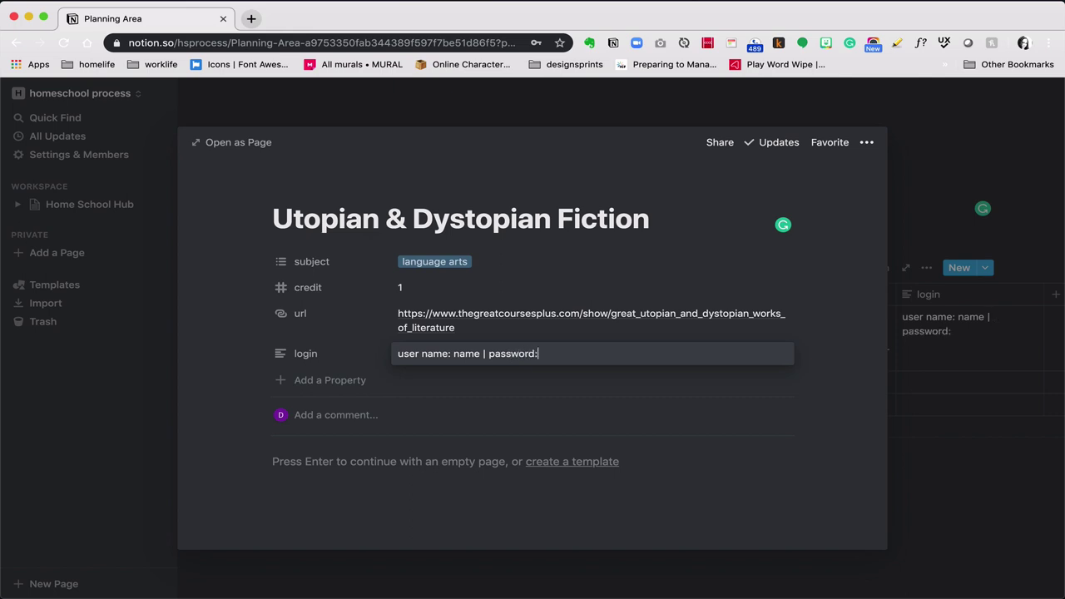
{"action": "type", "text": " pass"}
{"action": "key", "text": "Return"}
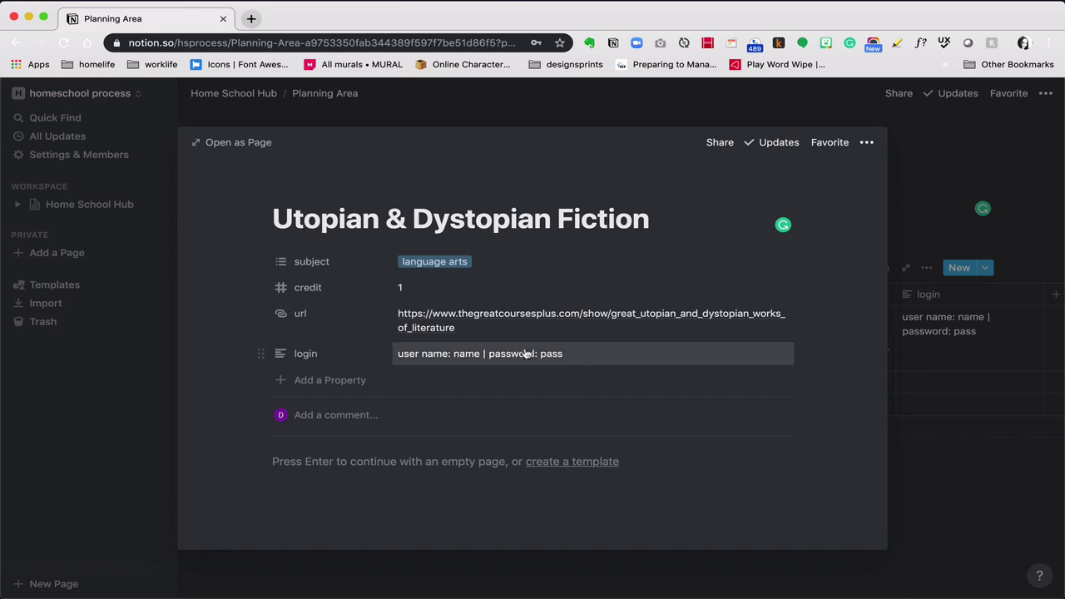
Add a Files & Media property named 'workbook'.
{"action": "left_click", "coordinate": [362, 387]}
{"action": "type", "text": "workbook"}
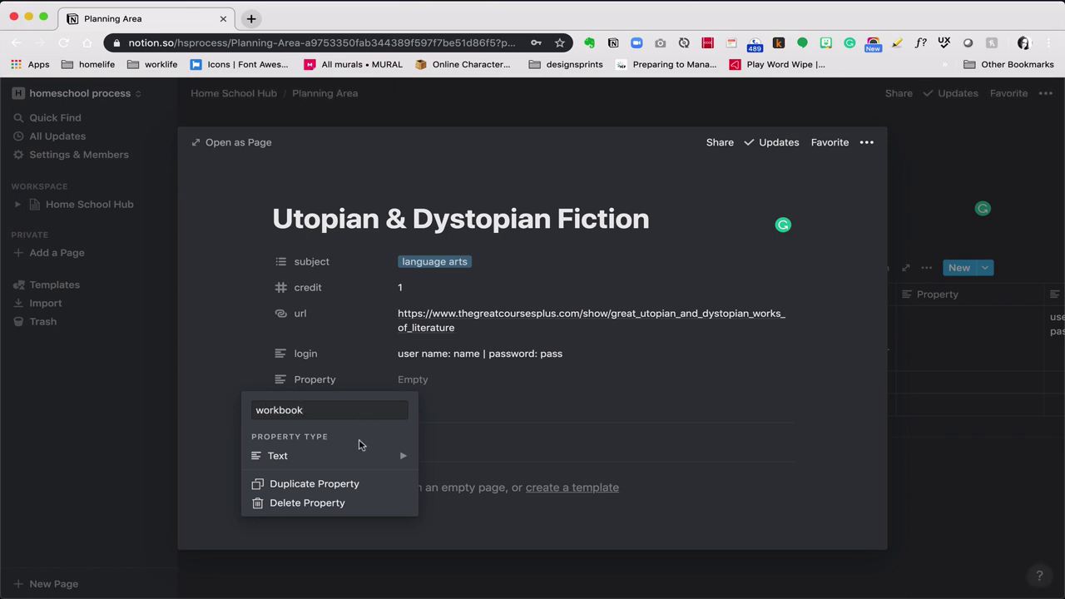
{"action": "mouse_move", "coordinate": [359, 456]}
{"action": "left_click", "coordinate": [478, 435]}
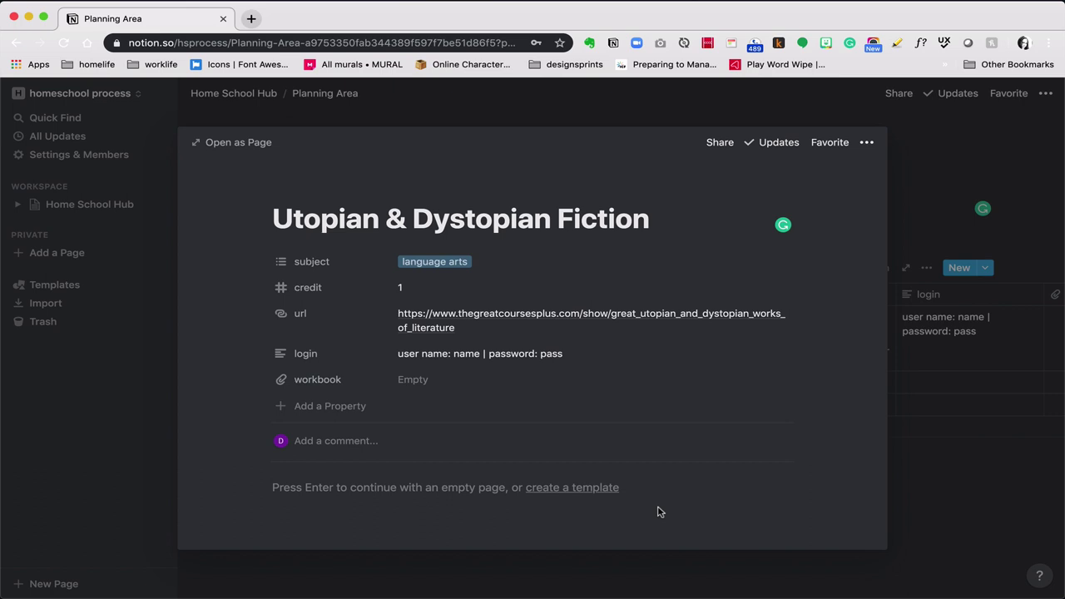
Drag textbook.pdf from recent downloads onto the workbook property.
{"action": "mouse_move", "coordinate": [670, 596]}
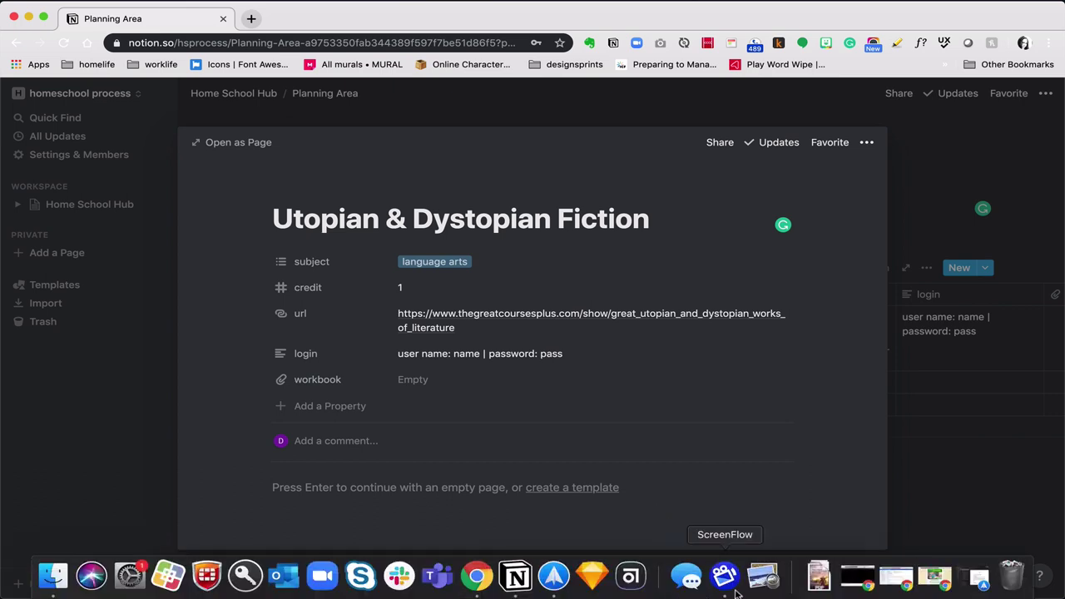
{"action": "left_click", "coordinate": [819, 576]}
{"action": "left_click_drag", "start_coordinate": [819, 526], "coordinate": [571, 380]}
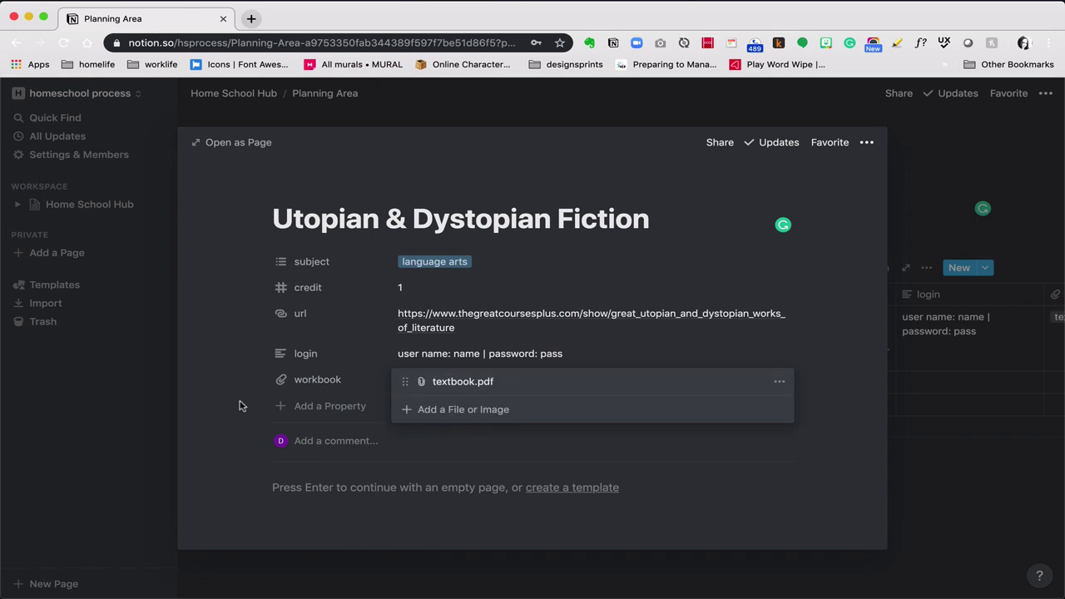
{"action": "left_click", "coordinate": [237, 478]}
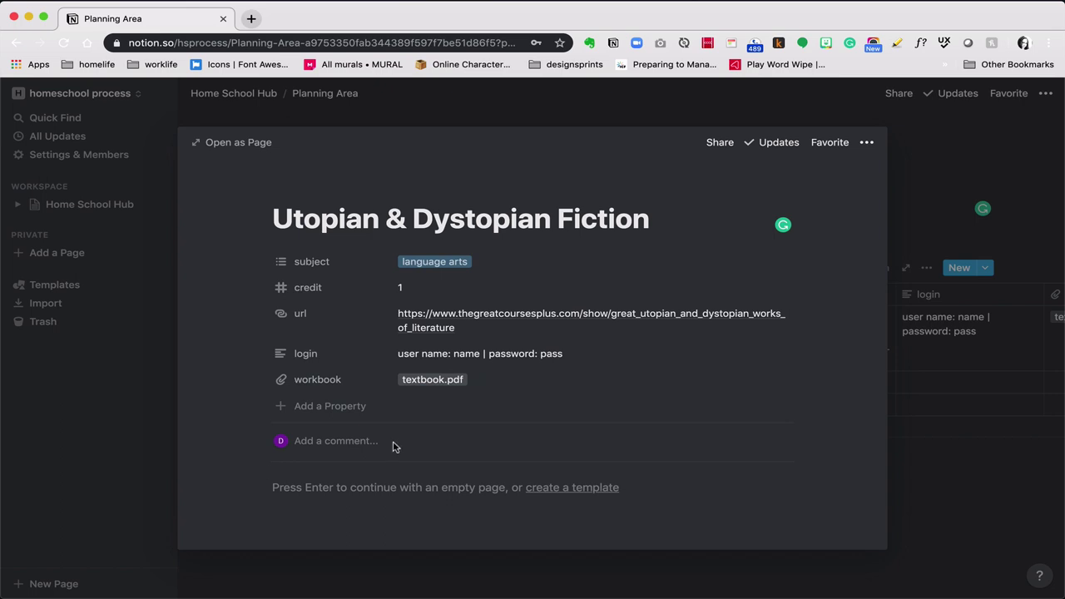
{"action": "left_click", "coordinate": [441, 385]}
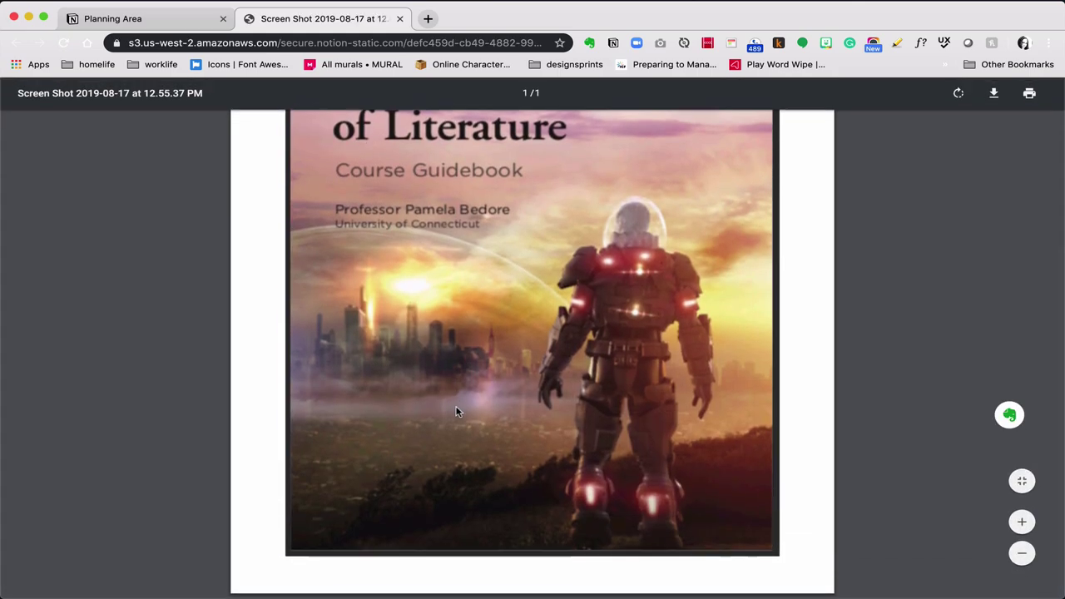
{"action": "scroll", "coordinate": [456, 411], "scroll_direction": "up", "scroll_amount": 3}
{"action": "scroll", "coordinate": [441, 291], "scroll_direction": "down", "scroll_amount": 3}
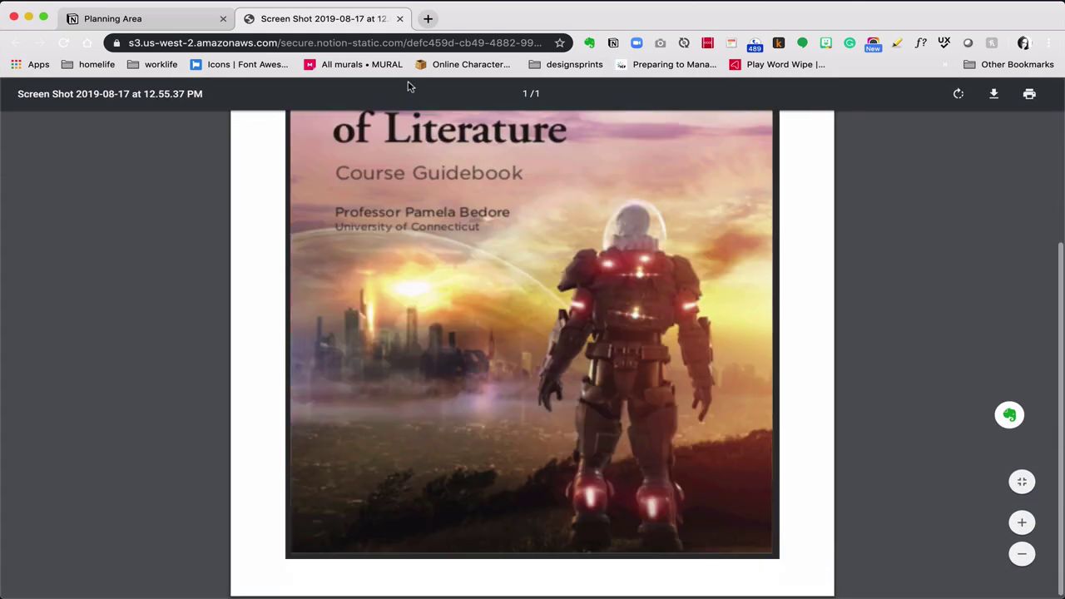
{"action": "left_click", "coordinate": [398, 21]}
{"action": "left_click", "coordinate": [780, 382]}
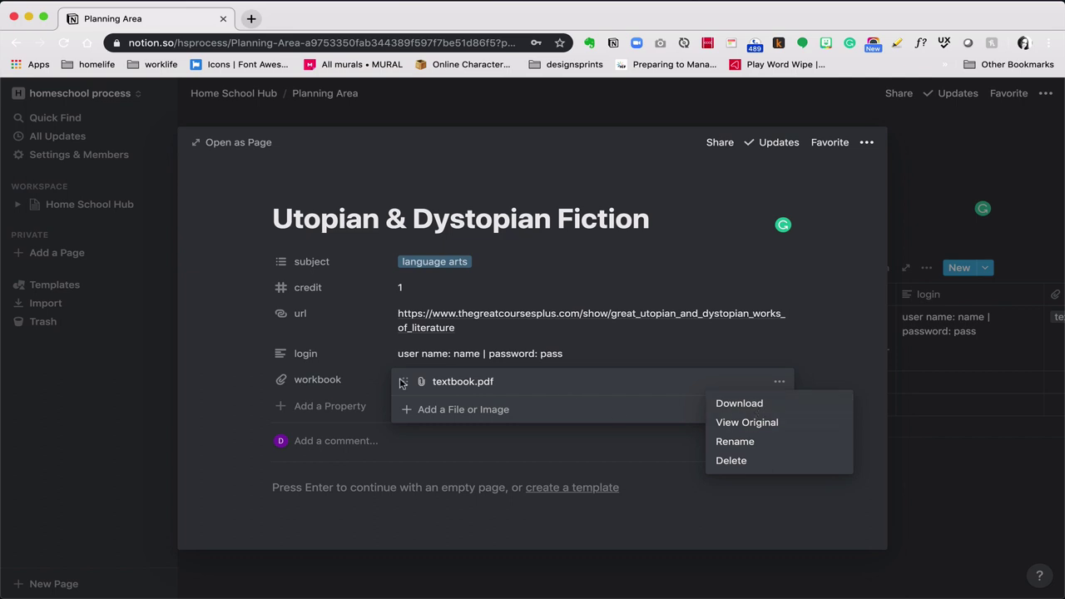
{"action": "left_click", "coordinate": [254, 394]}
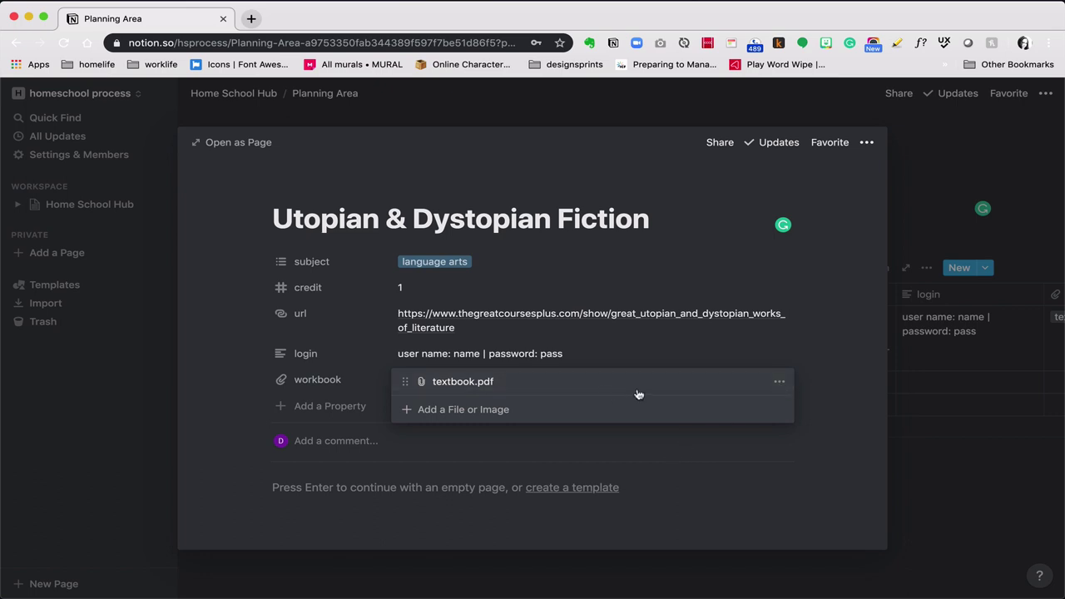
{"action": "left_click", "coordinate": [779, 381]}
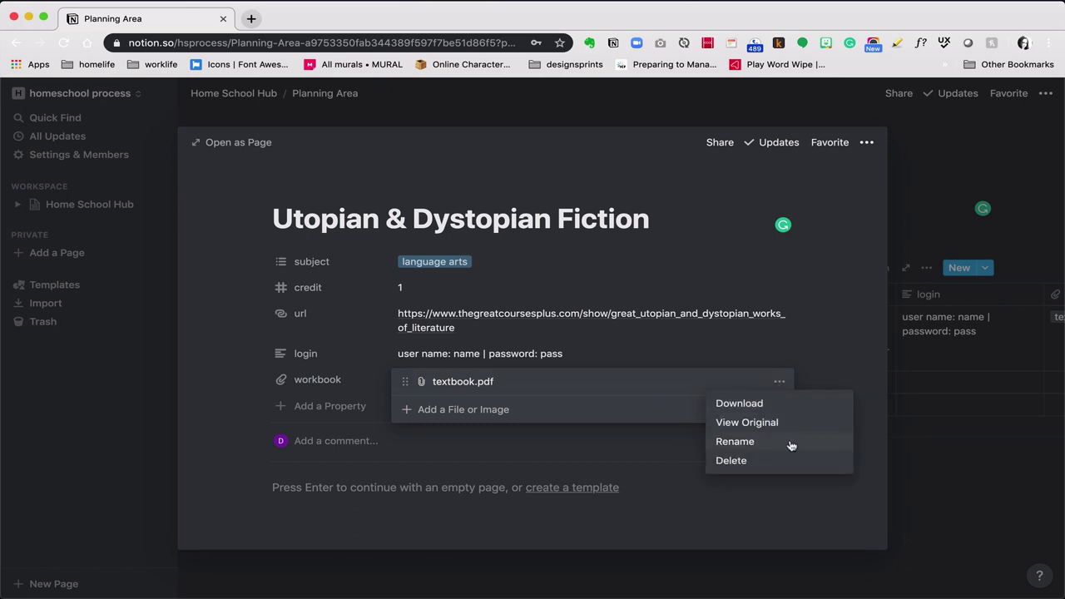
{"action": "left_click", "coordinate": [674, 526]}
{"action": "left_click", "coordinate": [674, 526]}
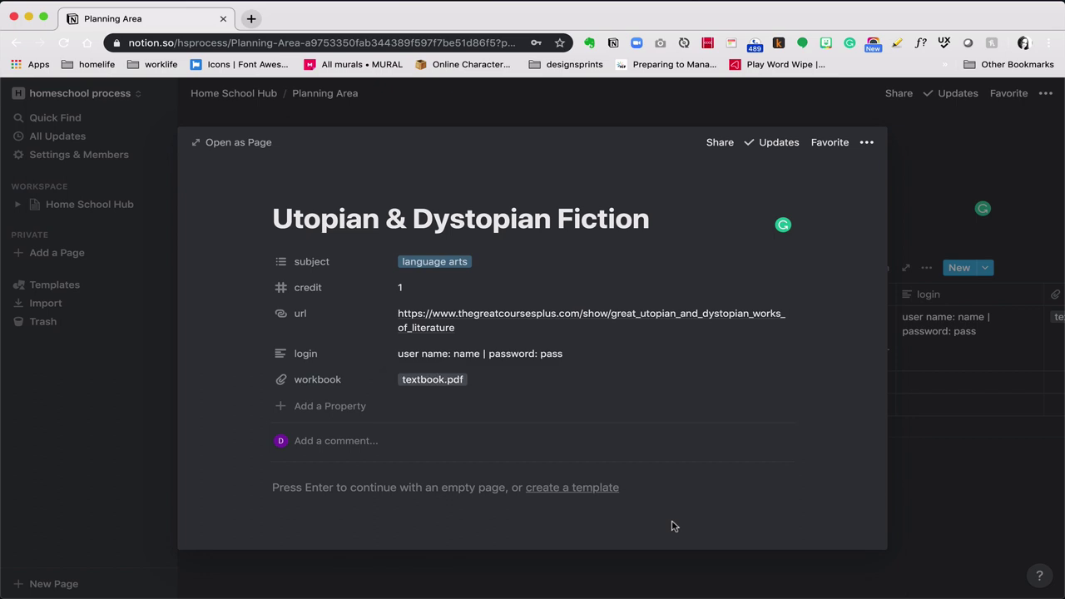
{"action": "left_click", "coordinate": [644, 480]}
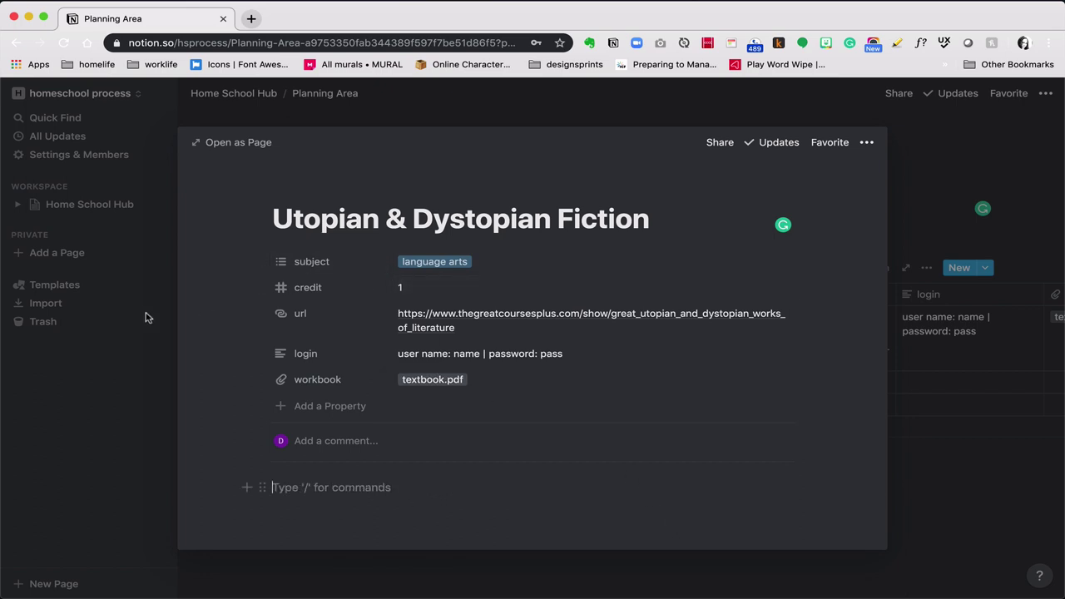
{"action": "left_click", "coordinate": [411, 123]}
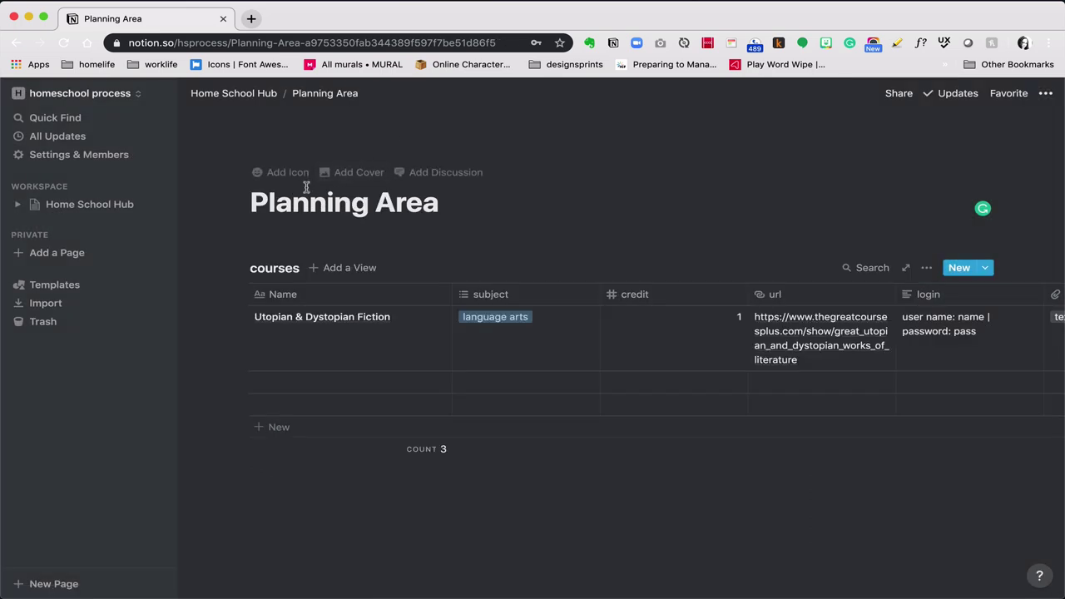
{"action": "scroll", "coordinate": [831, 316], "scroll_direction": "right", "scroll_amount": 5}
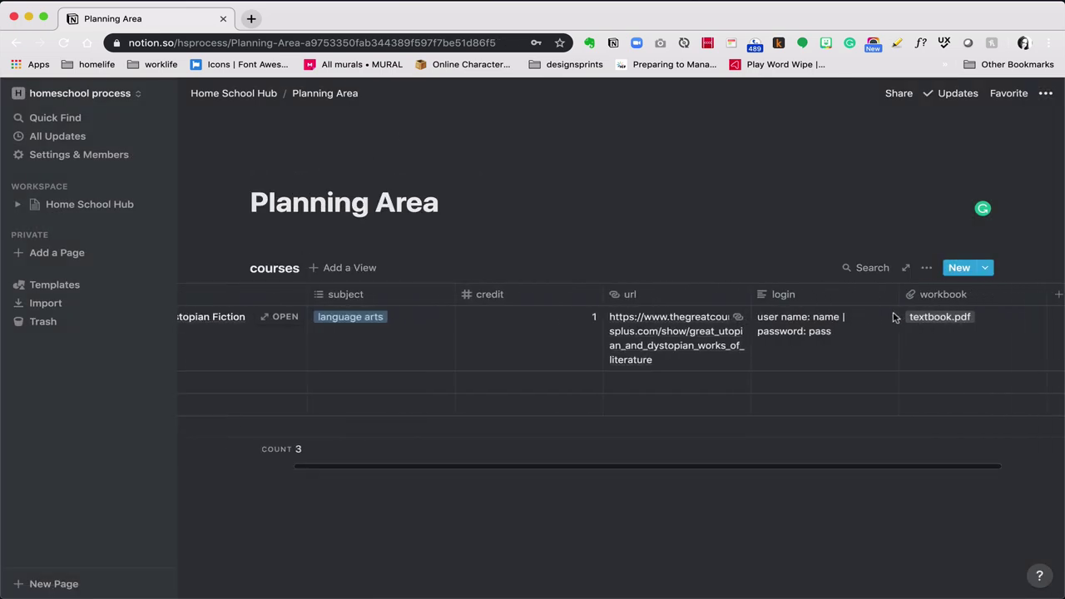
{"action": "scroll", "coordinate": [895, 318], "scroll_direction": "left", "scroll_amount": 5}
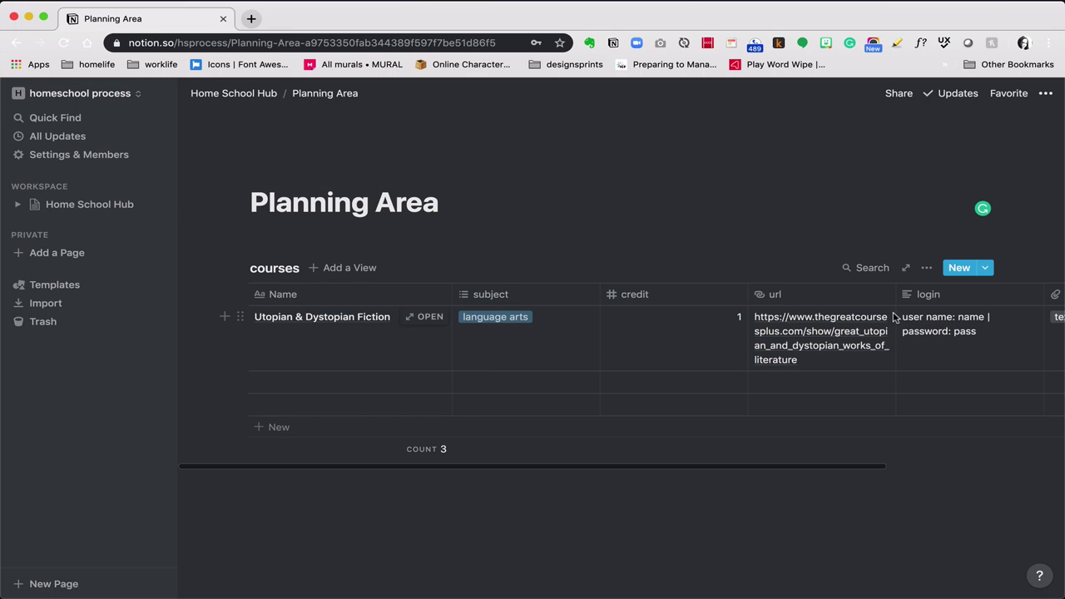
{"action": "scroll", "coordinate": [894, 317], "scroll_direction": "right", "scroll_amount": 5}
{"action": "scroll", "coordinate": [895, 317], "scroll_direction": "left", "scroll_amount": 5}
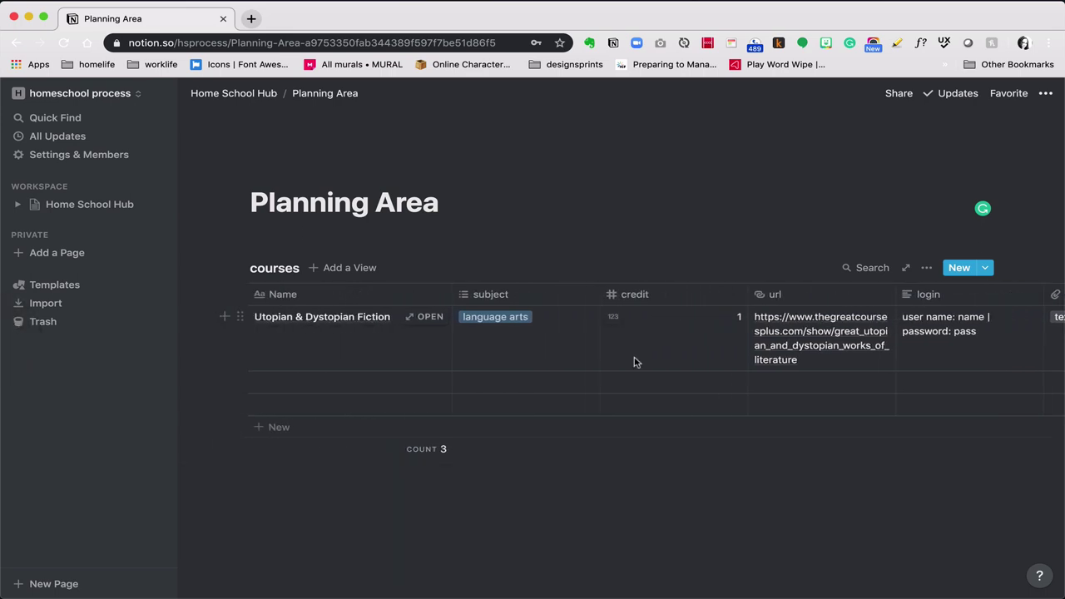
{"action": "left_click", "coordinate": [423, 324]}
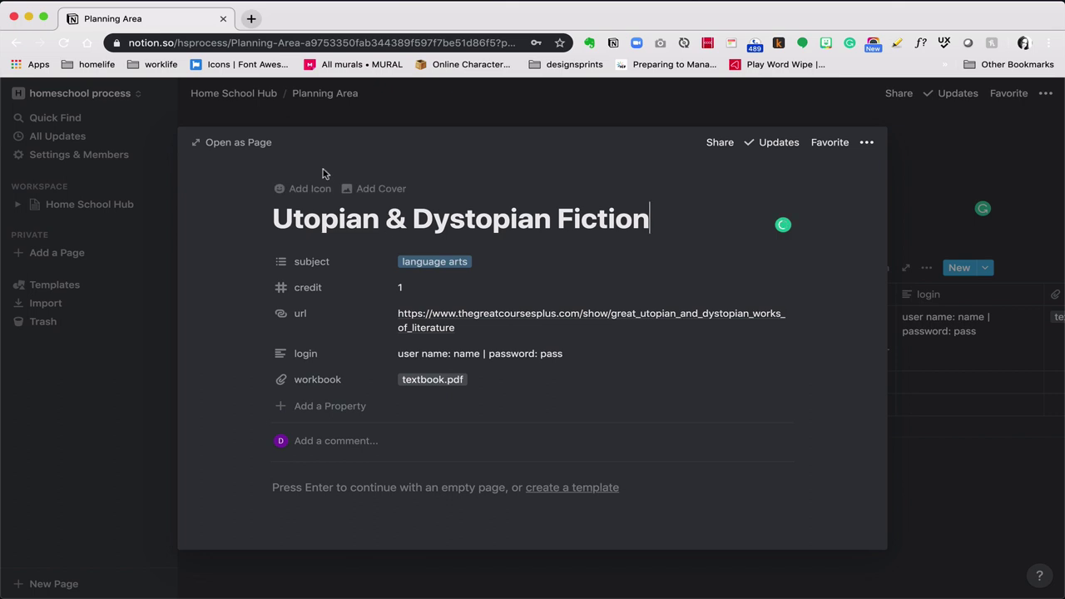
Open Utopian & Dystopian Fiction as a full page, turn on Full Width, and hide the sidebar.
{"action": "left_click", "coordinate": [252, 143]}
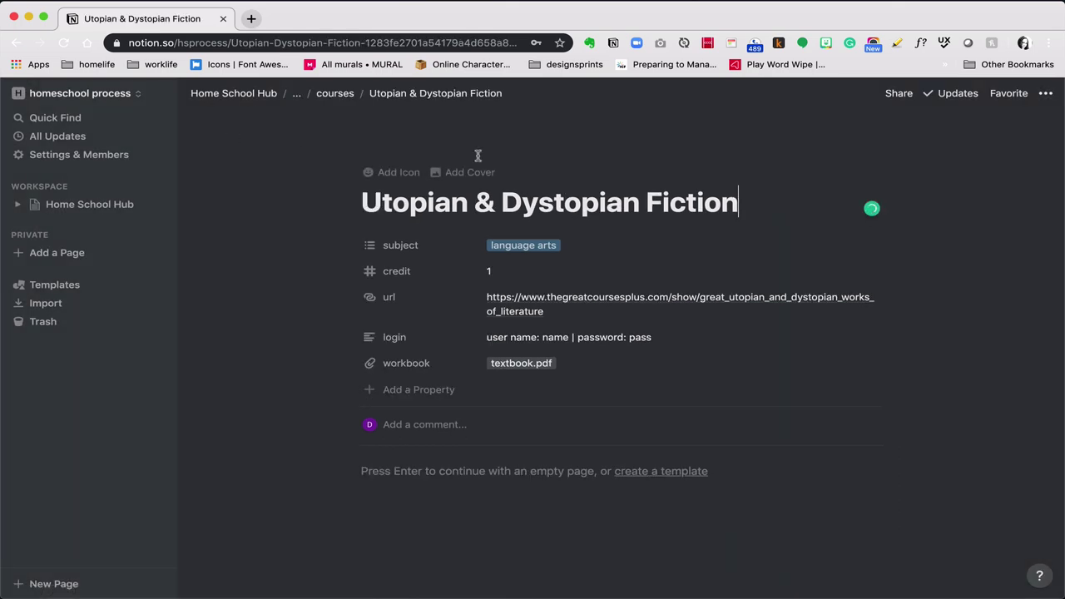
{"action": "left_click", "coordinate": [1046, 94]}
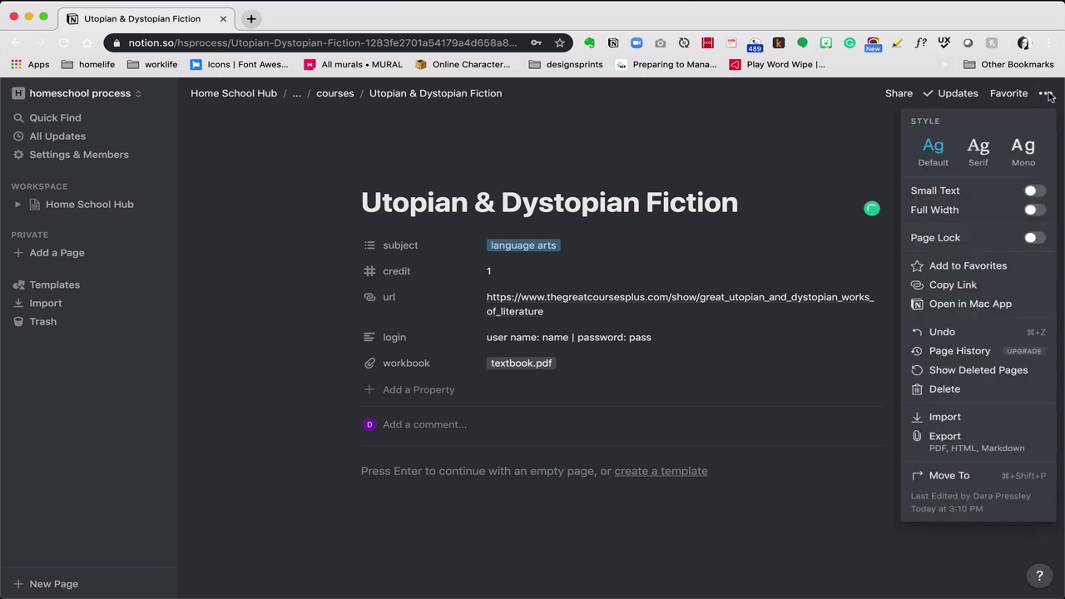
{"action": "left_click", "coordinate": [1034, 209]}
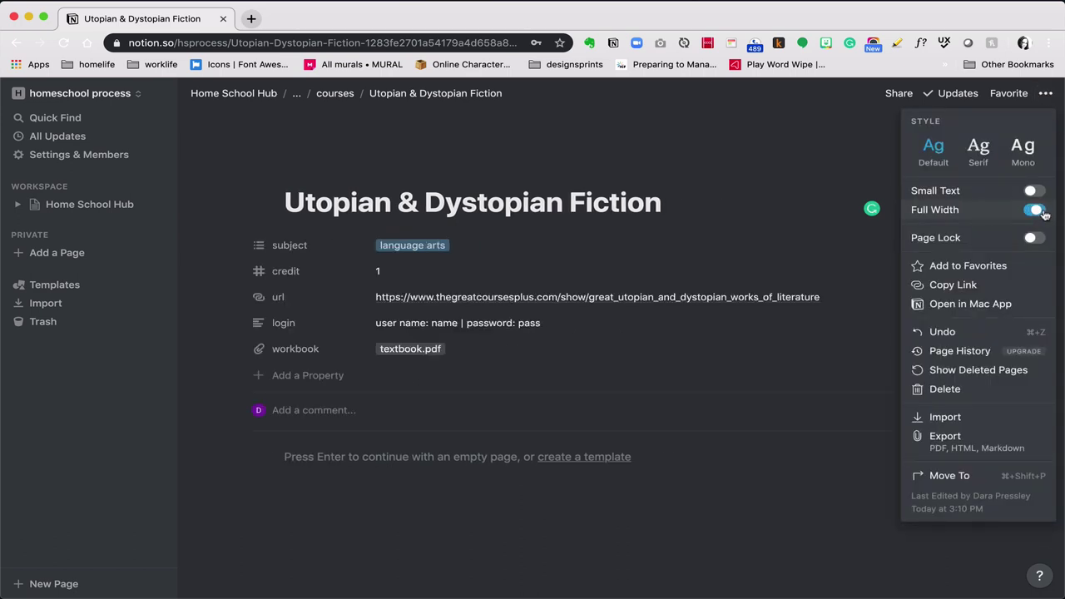
{"action": "left_click", "coordinate": [704, 126]}
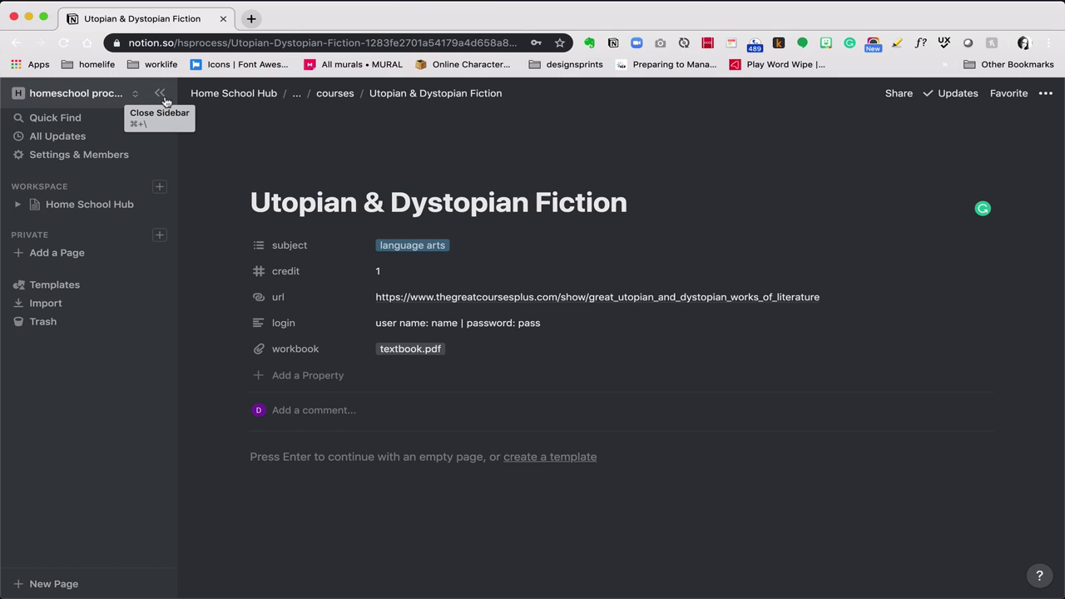
{"action": "left_click", "coordinate": [160, 93]}
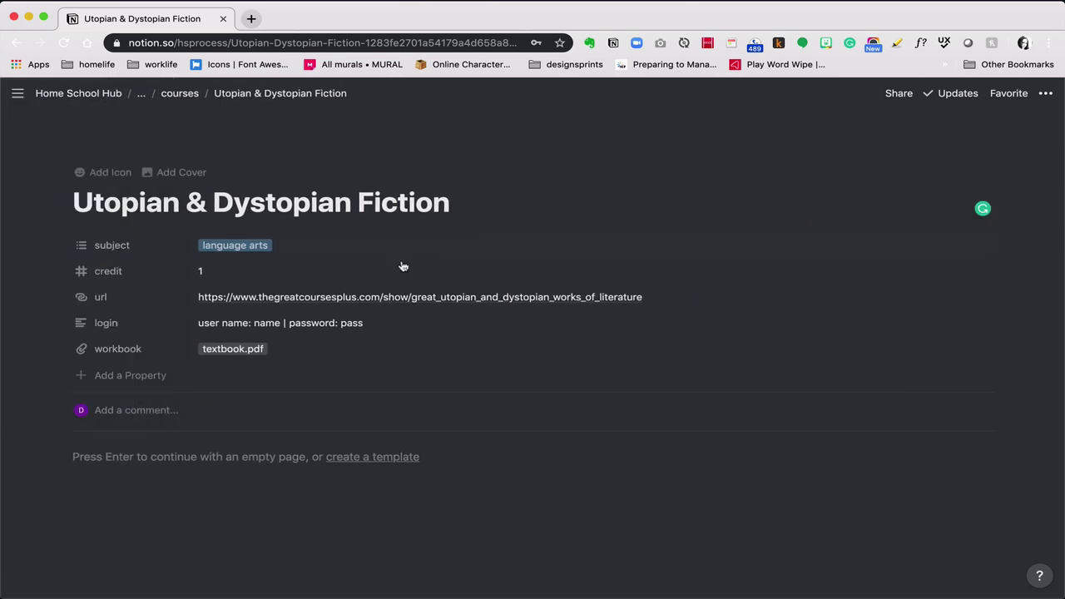
{"action": "mouse_move", "coordinate": [12, 247]}
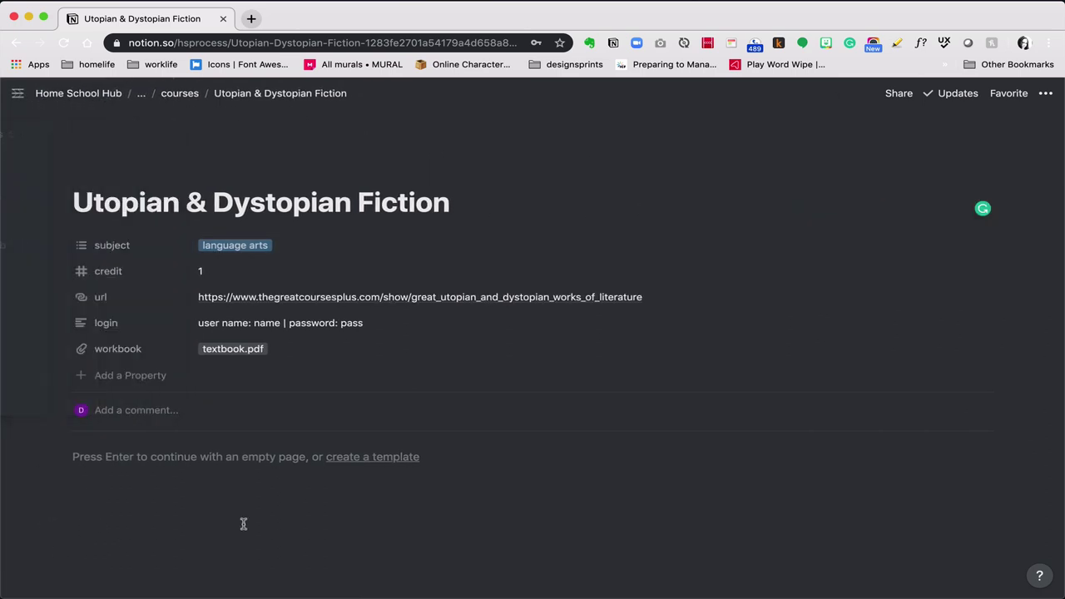
{"action": "mouse_move", "coordinate": [19, 95]}
{"action": "left_click", "coordinate": [192, 475]}
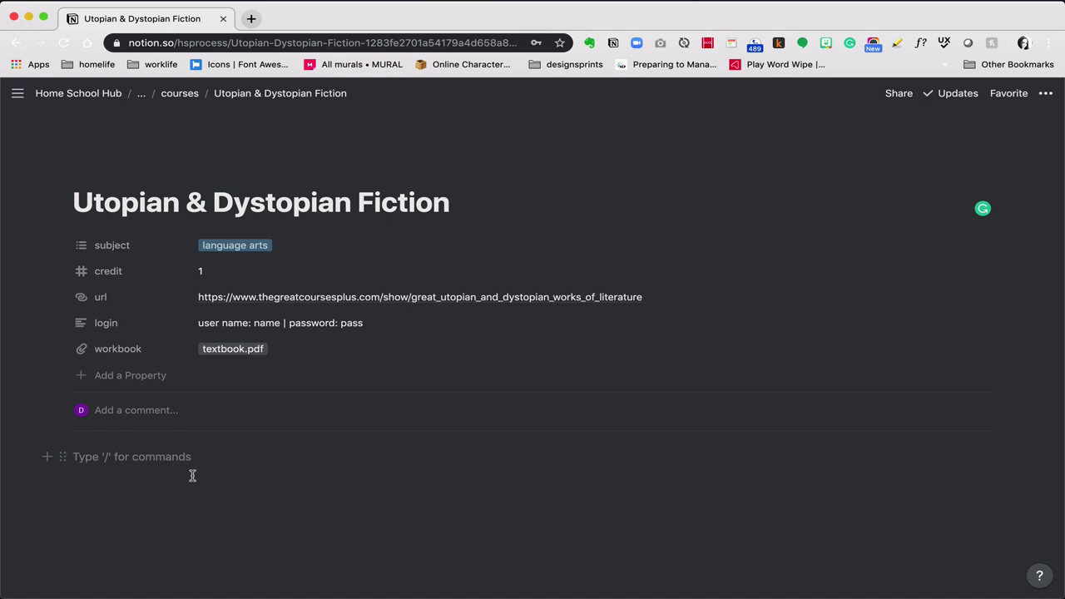
Create a sub-page titled 'New Assignment' with the /page block.
{"action": "type", "text": "/"}
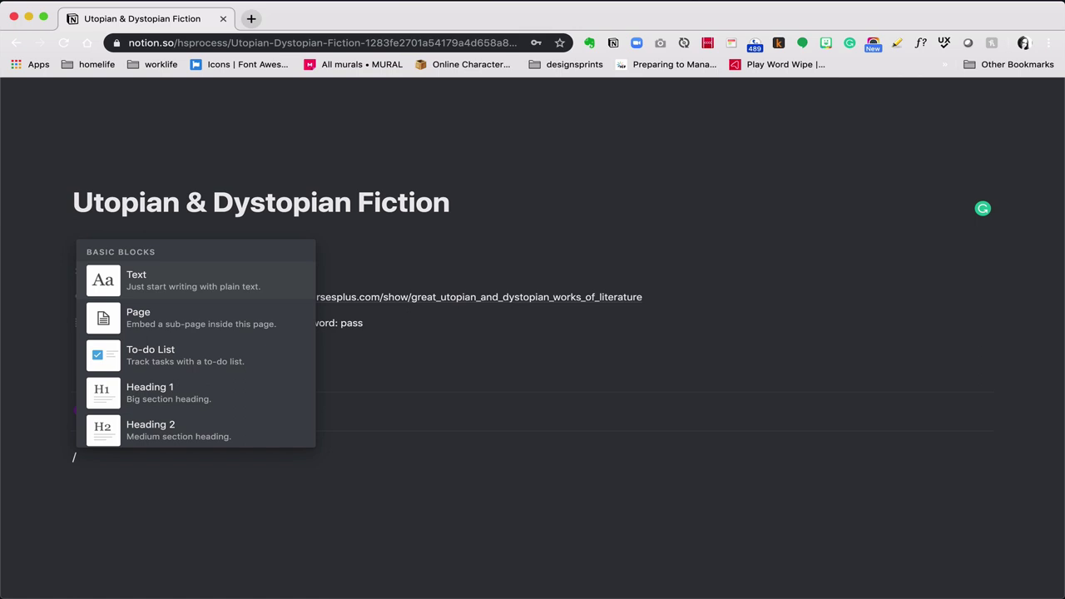
{"action": "key", "text": "Down"}
{"action": "key", "text": "Return"}
{"action": "type", "text": "N"}
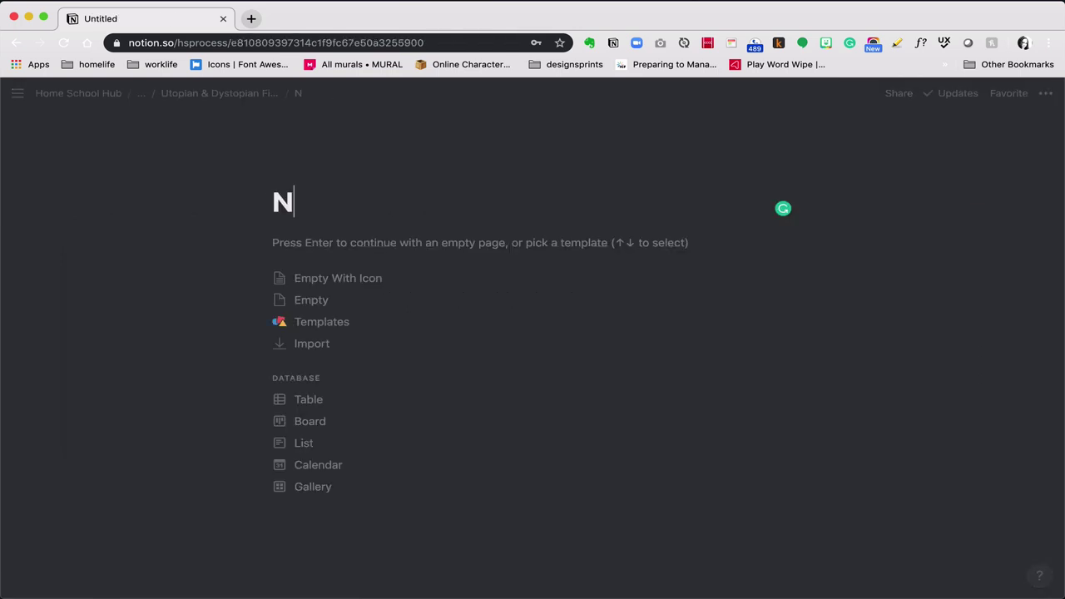
{"action": "type", "text": "ew Assignme"}
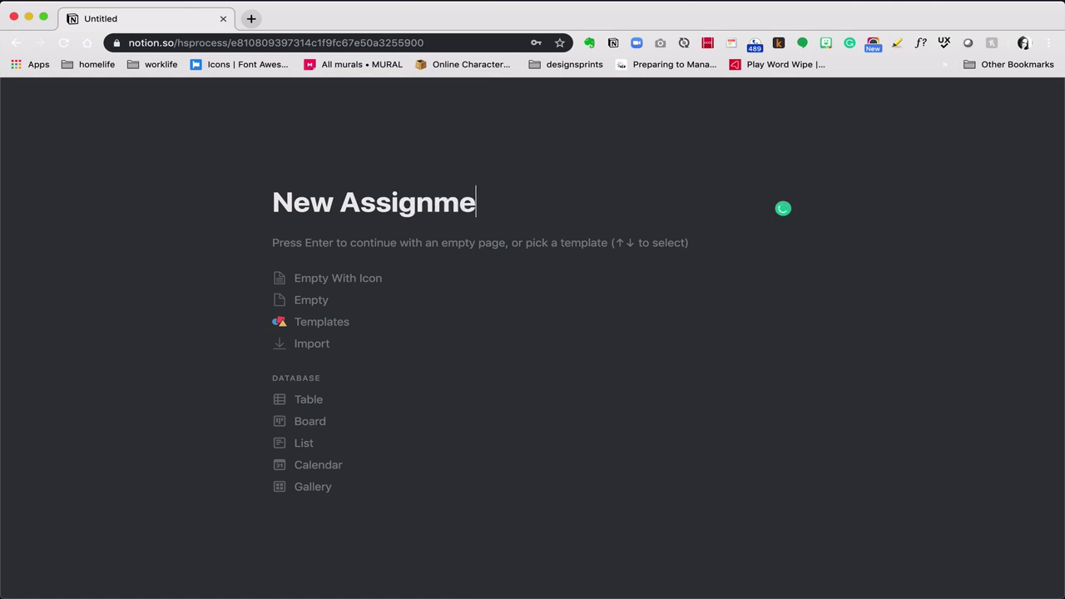
{"action": "type", "text": "nt - "}
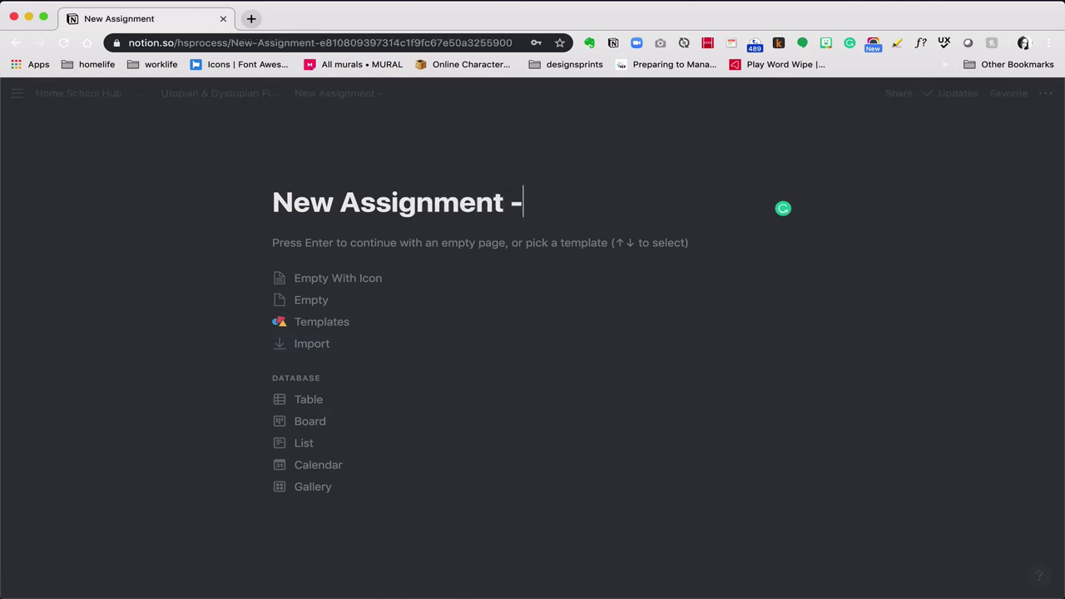
{"action": "type", "text": "lang"}
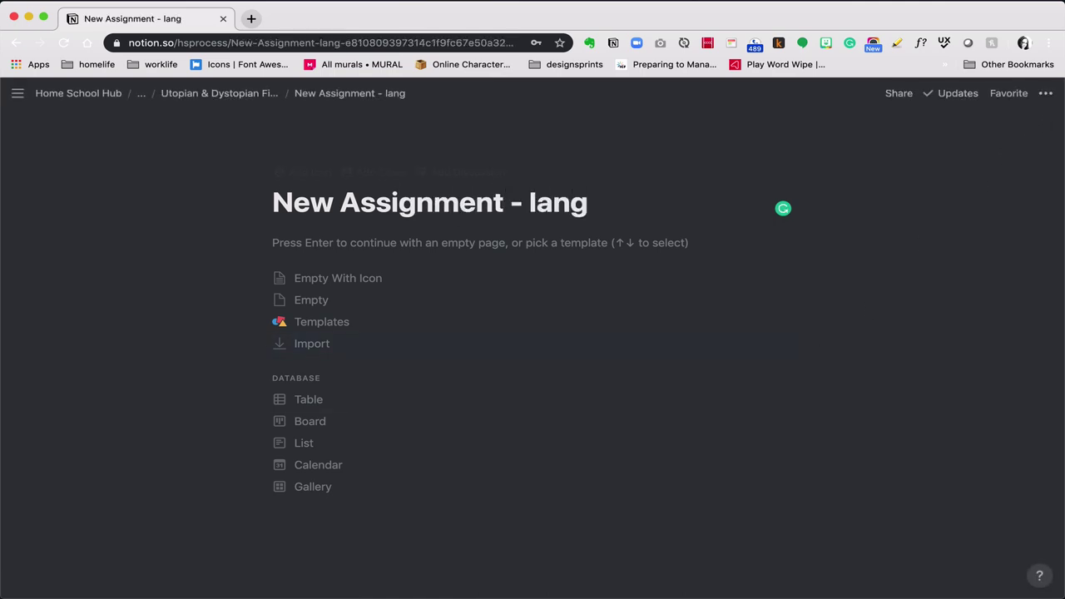
{"action": "key", "text": "BackSpace"}
{"action": "key", "text": "BackSpace"}
{"action": "key", "text": "BackSpace"}
{"action": "key", "text": "BackSpace"}
{"action": "key", "text": "BackSpace"}
{"action": "key", "text": "BackSpace"}
{"action": "key", "text": "BackSpace"}
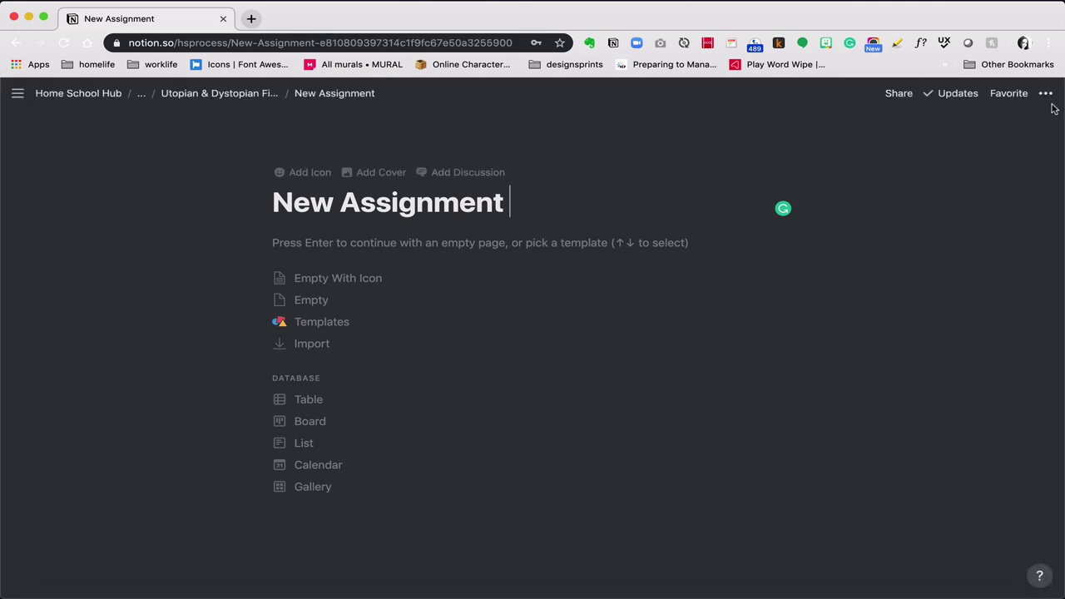
Make New Assignment full width and go back to the Utopian & Dystopian Fiction course page.
{"action": "left_click", "coordinate": [1045, 94]}
{"action": "left_click", "coordinate": [1036, 211]}
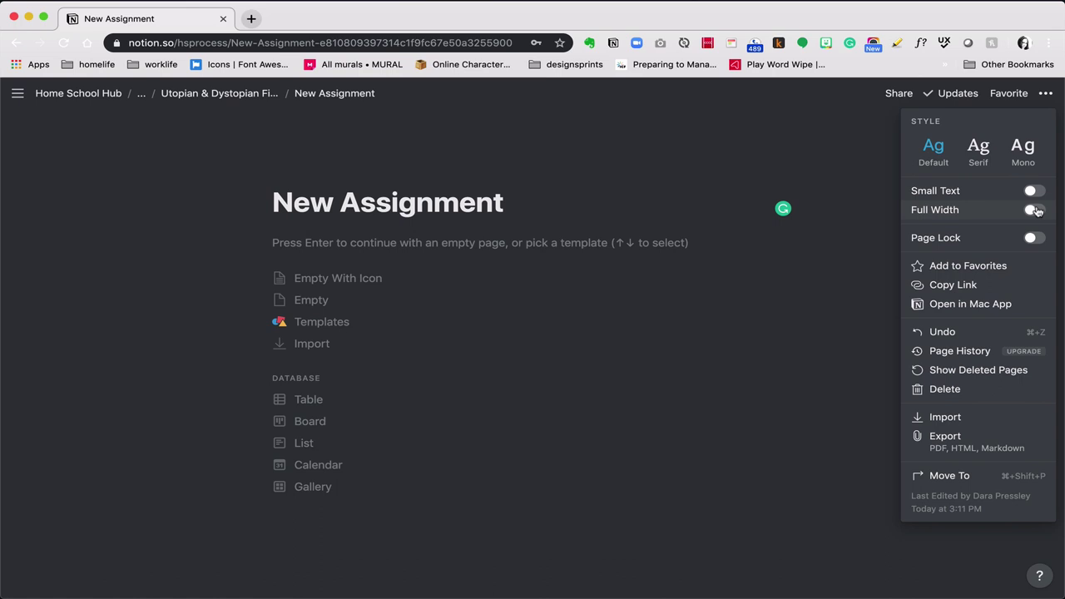
{"action": "left_click", "coordinate": [767, 133]}
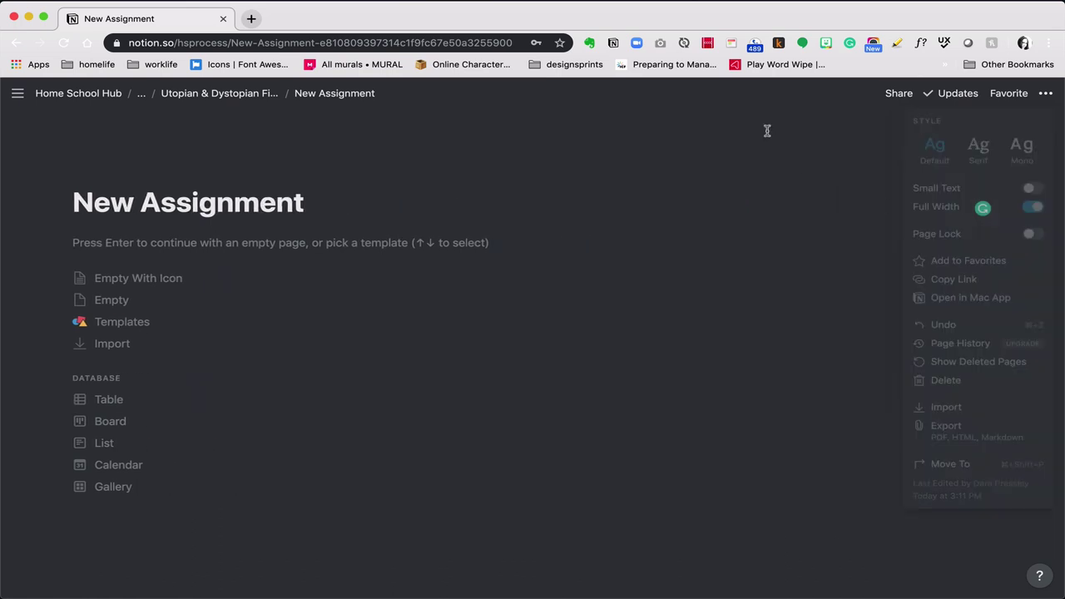
{"action": "left_click", "coordinate": [265, 97]}
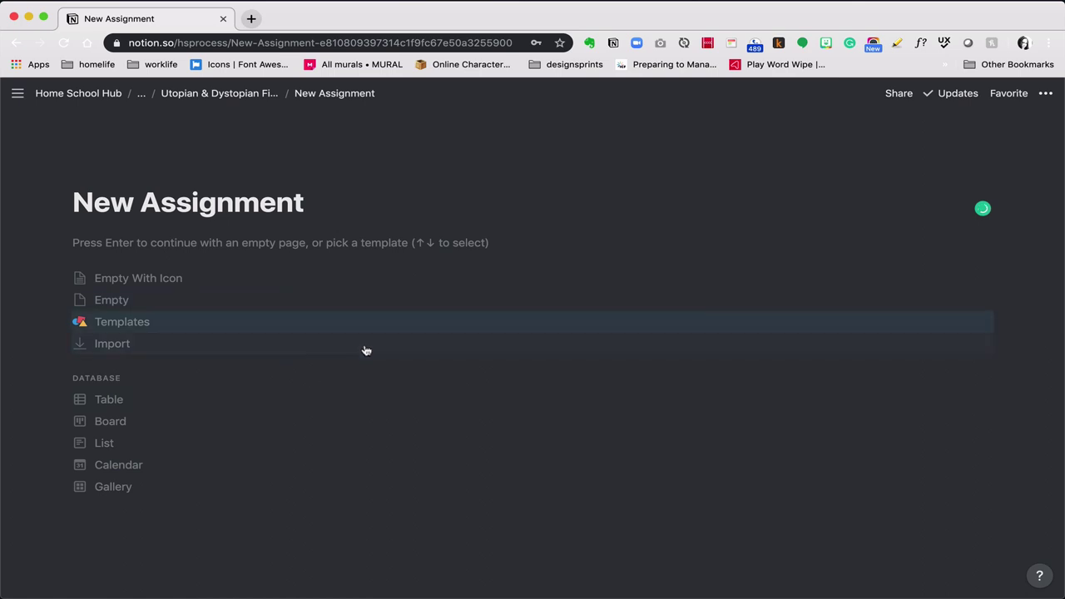
{"action": "left_click", "coordinate": [236, 96]}
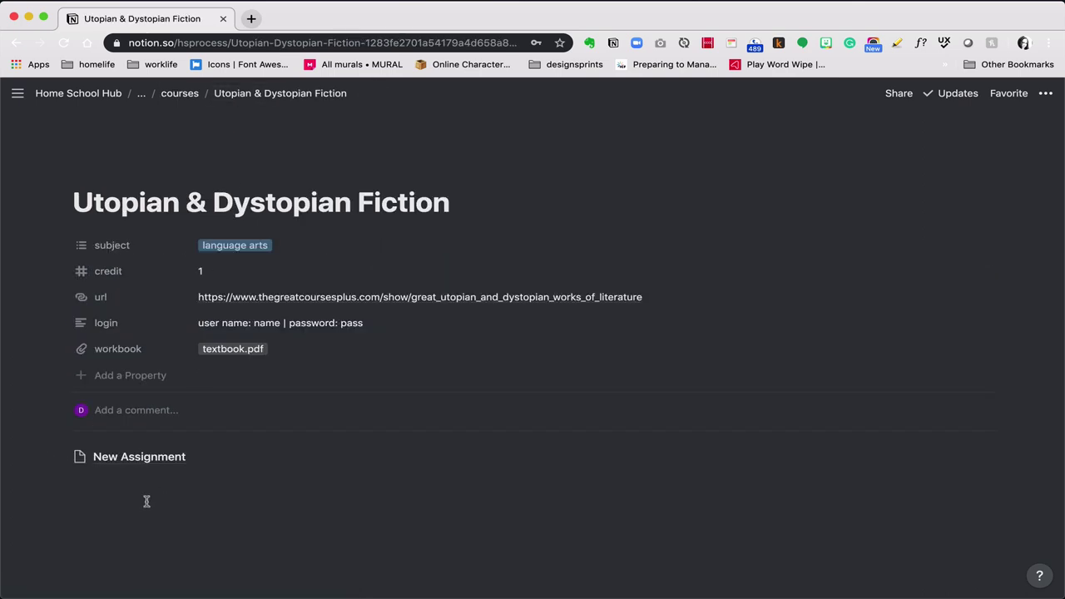
Insert a template button with /button and name it 'Add assignment'.
{"action": "left_click", "coordinate": [147, 500]}
{"action": "type", "text": "/bu"}
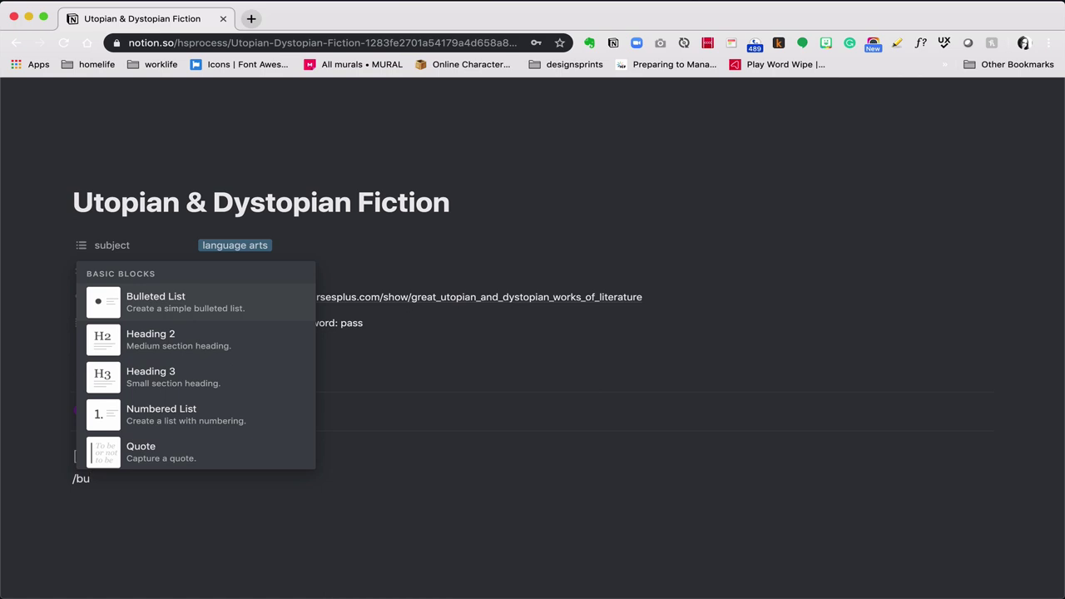
{"action": "type", "text": "tt"}
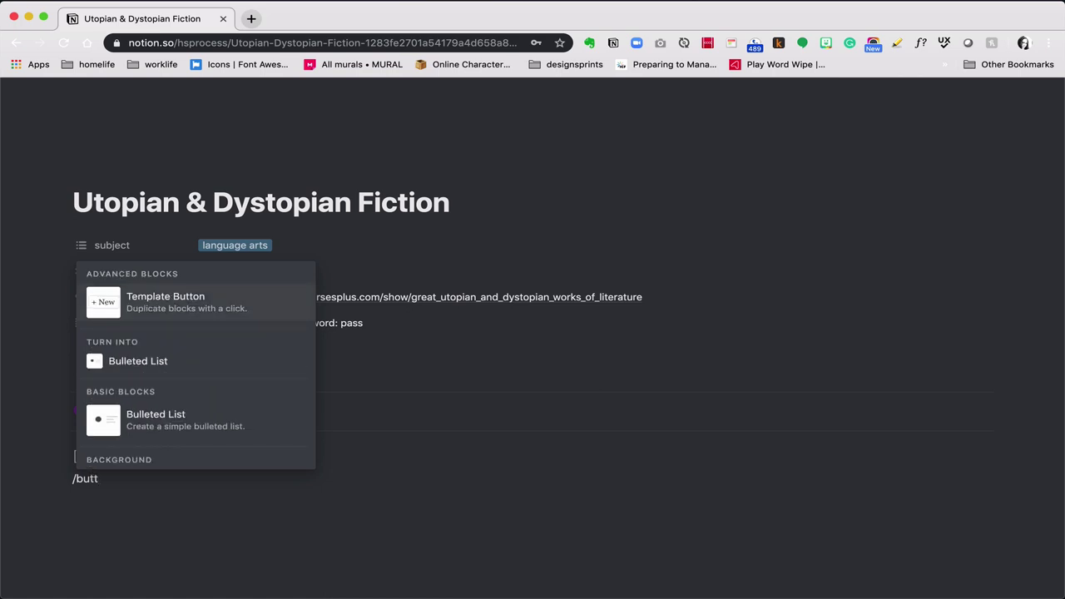
{"action": "key", "text": "Return"}
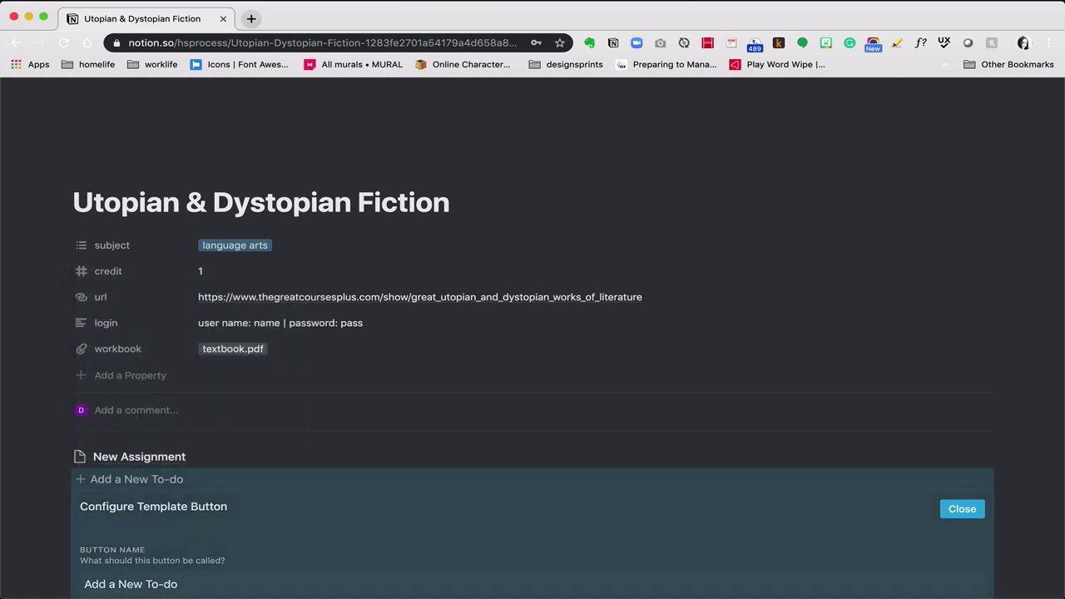
{"action": "left_click", "coordinate": [192, 405]}
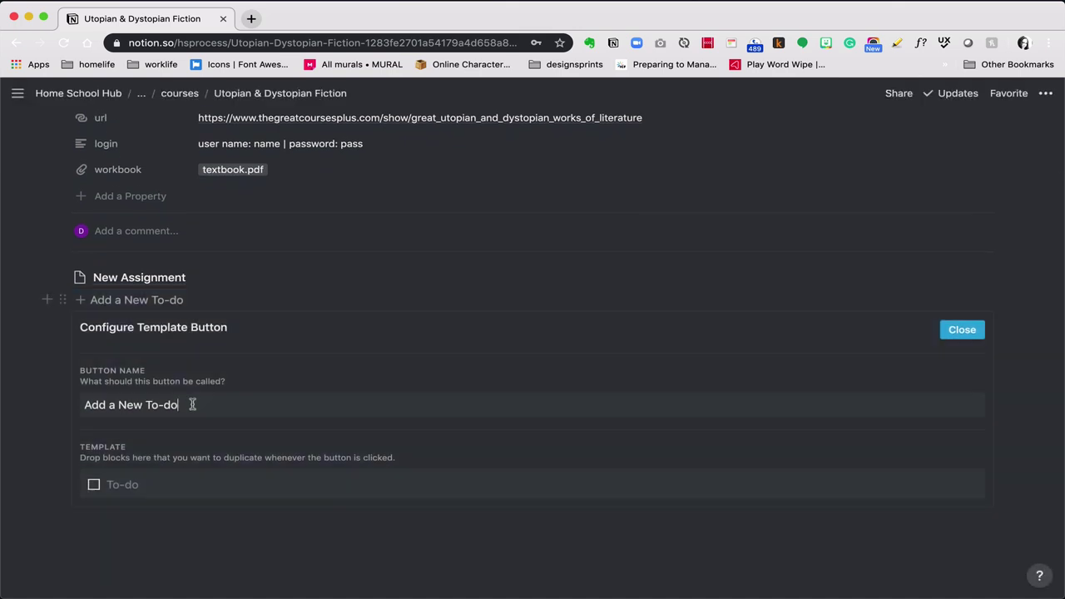
{"action": "left_click_drag", "start_coordinate": [192, 404], "coordinate": [123, 405]}
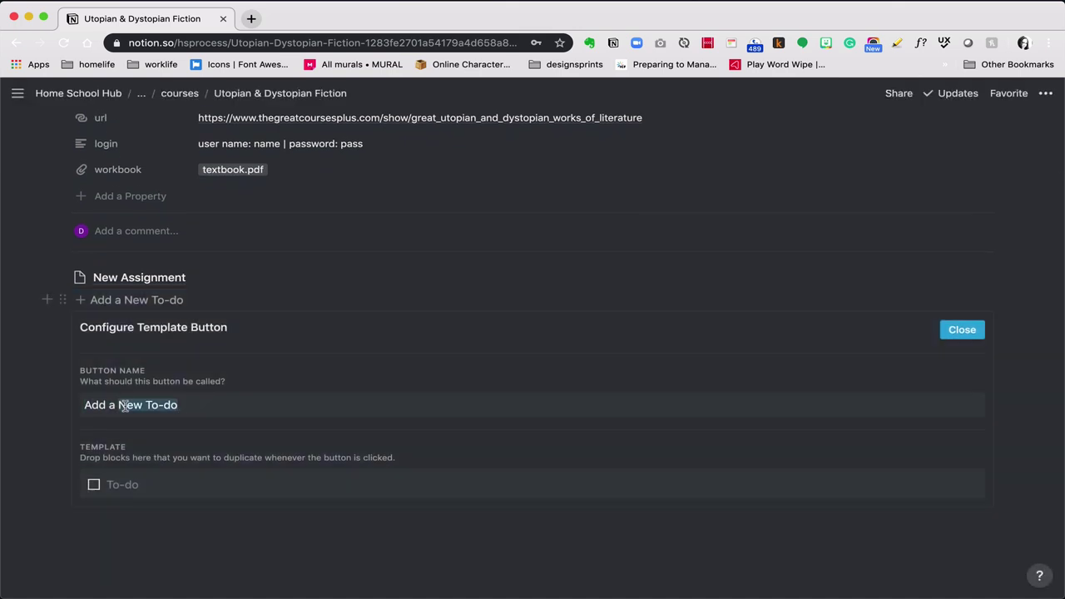
{"action": "key", "text": "BackSpace"}
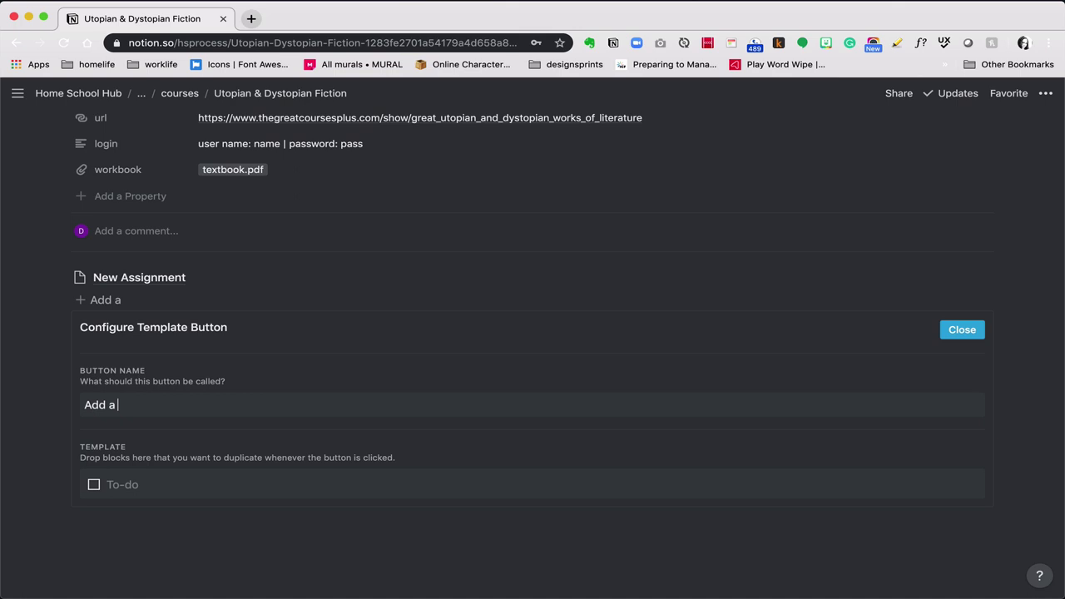
{"action": "type", "text": "ssignment"}
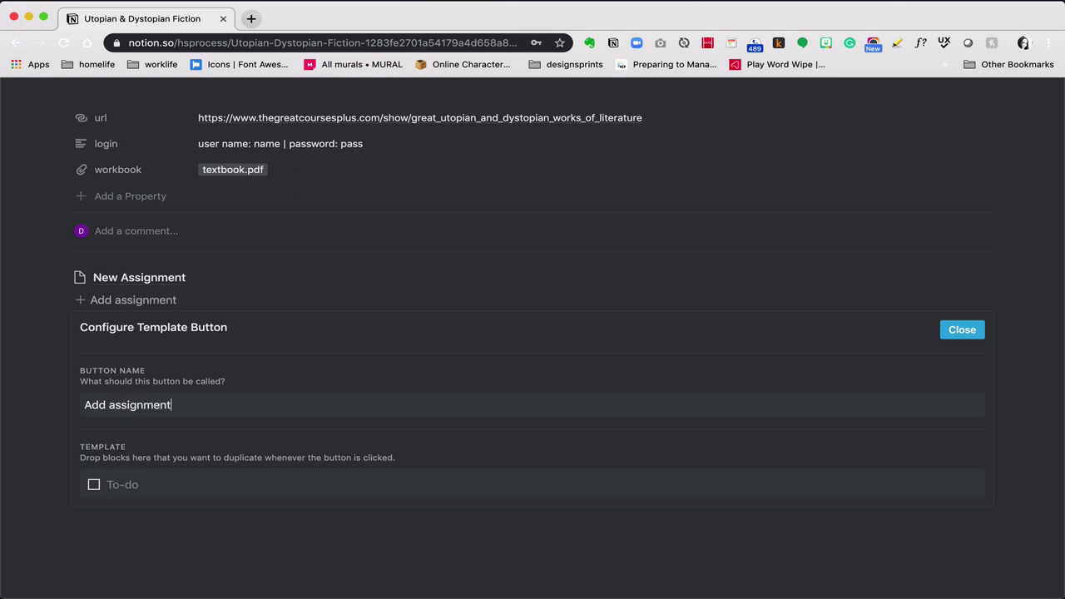
Move the New Assignment page into the button's template, delete its To-do block, and close.
{"action": "left_click_drag", "start_coordinate": [66, 278], "coordinate": [84, 476]}
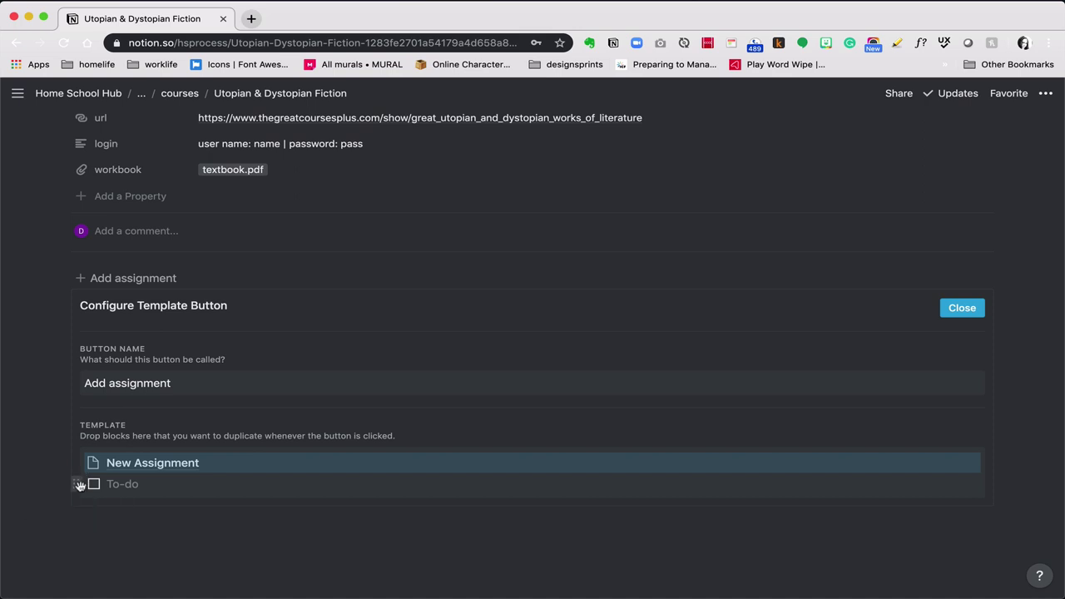
{"action": "left_click", "coordinate": [77, 484]}
{"action": "left_click", "coordinate": [73, 401]}
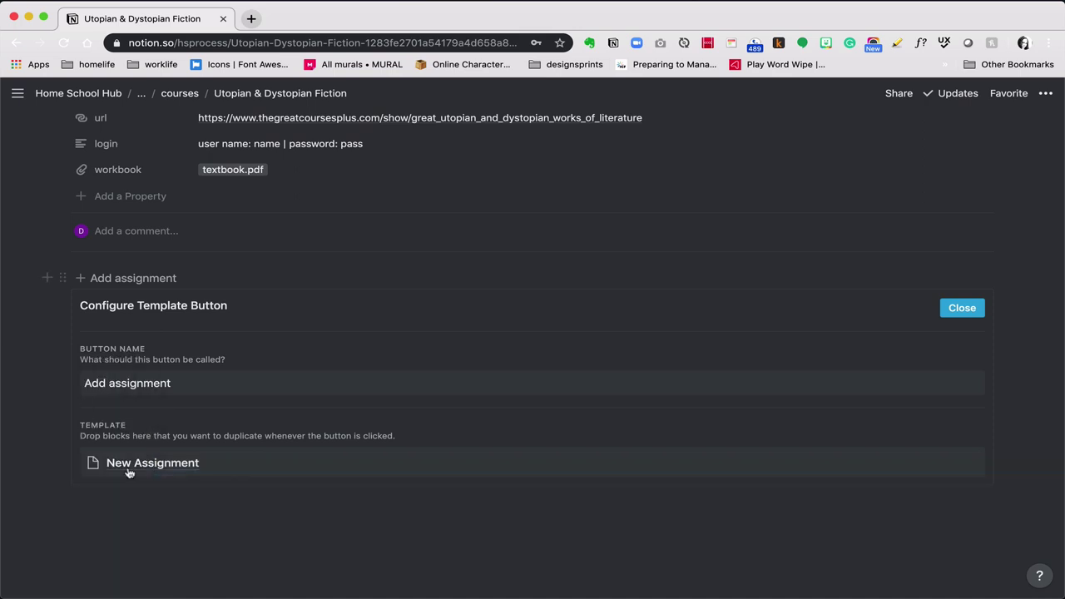
{"action": "left_click", "coordinate": [697, 517]}
{"action": "left_click", "coordinate": [962, 309]}
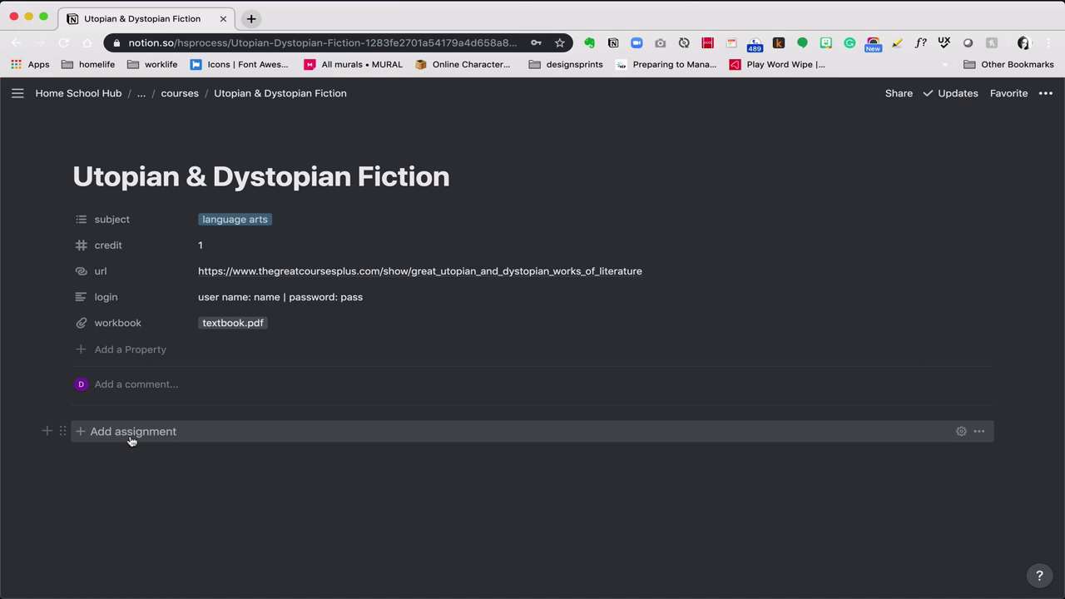
In the template's empty New Assignment page, type lines Movies, Reading, Question to Consider, Lecture.
{"action": "left_click", "coordinate": [962, 432]}
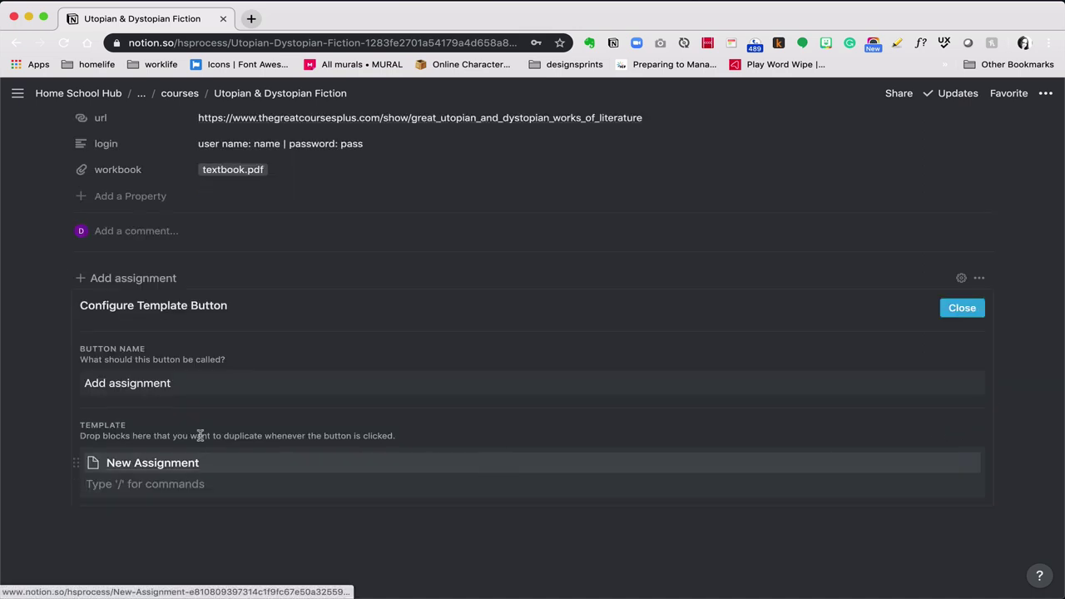
{"action": "left_click", "coordinate": [175, 466]}
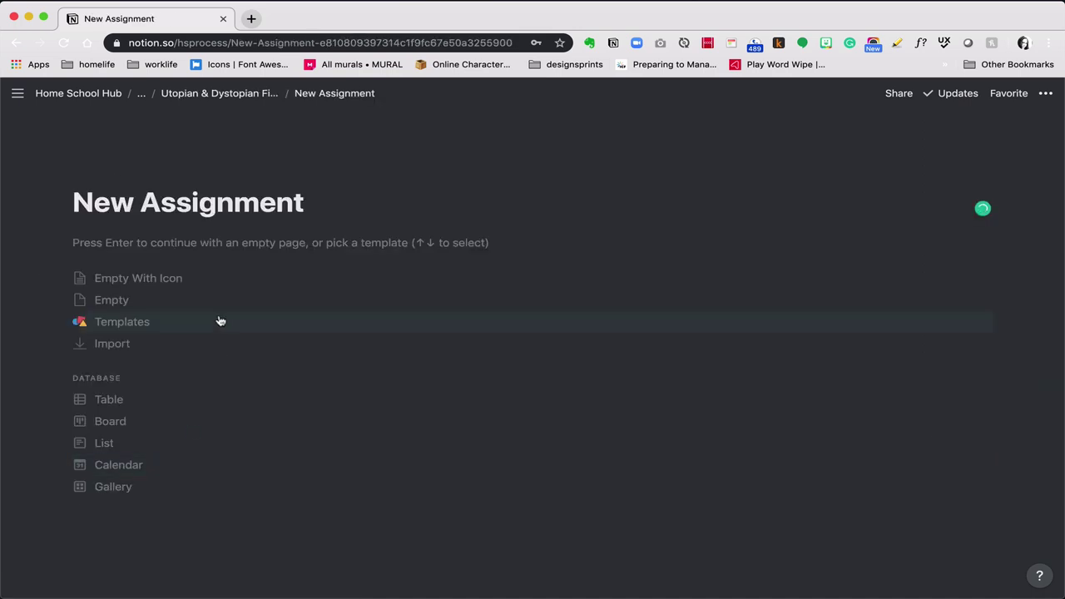
{"action": "key", "text": "Return"}
{"action": "key", "text": "Return"}
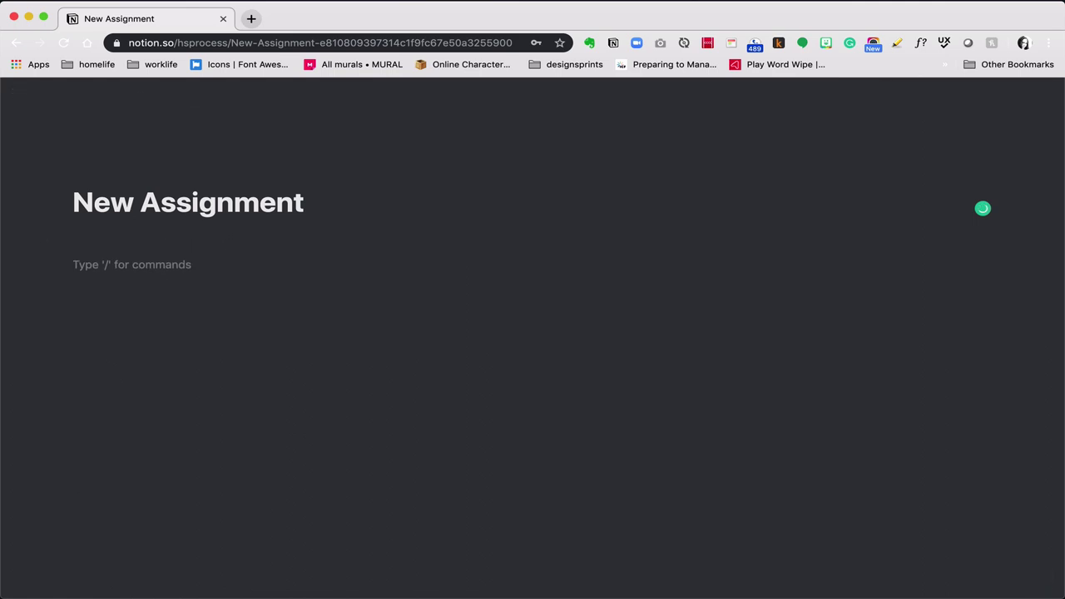
{"action": "type", "text": "Movies"}
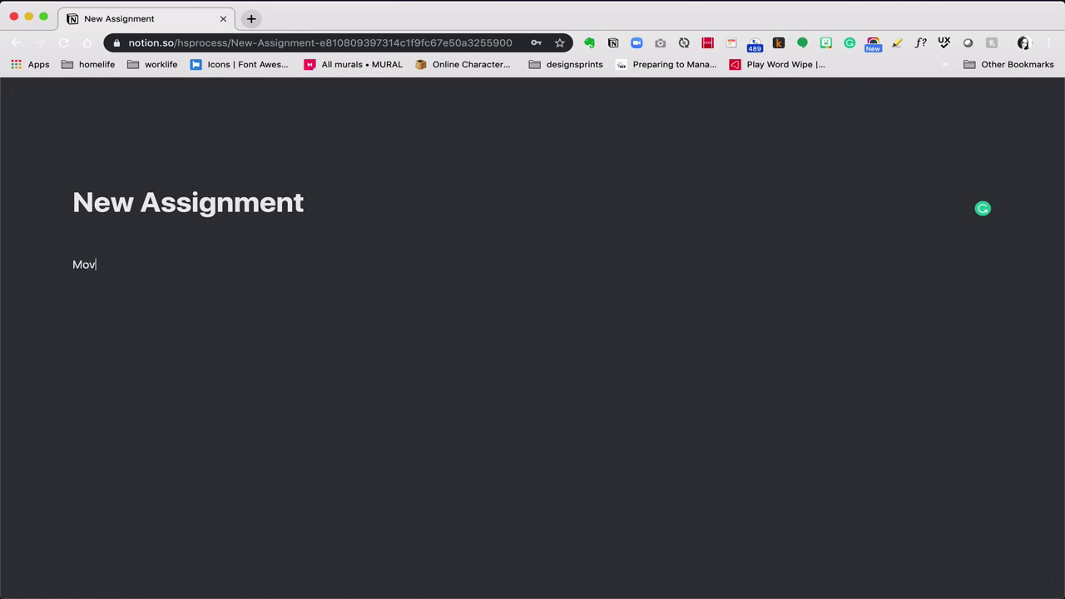
{"action": "key", "text": "Return"}
{"action": "type", "text": "Reading"}
{"action": "key", "text": "Return"}
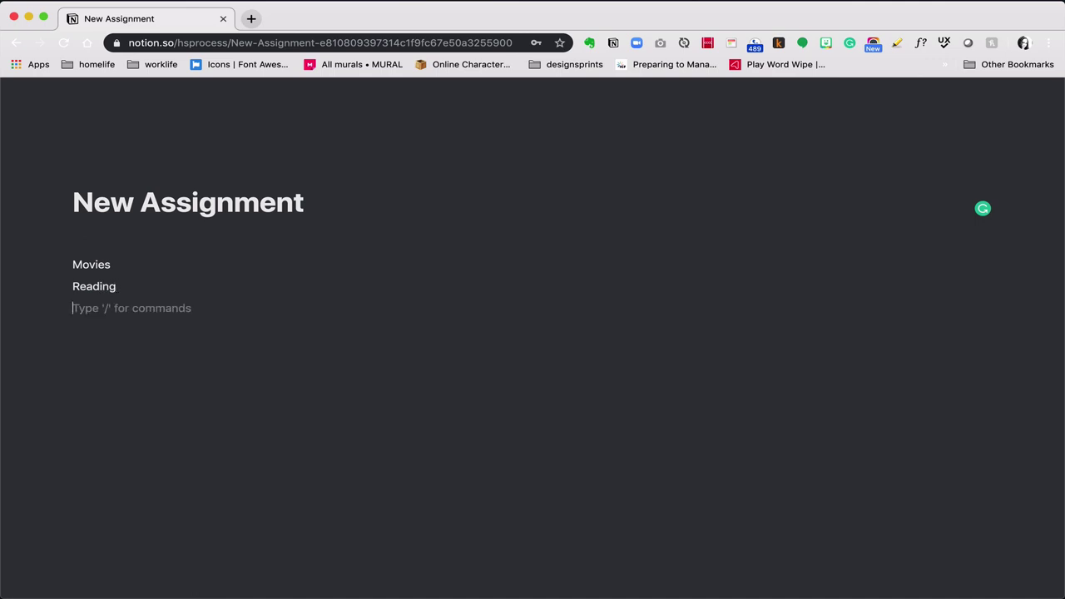
{"action": "type", "text": "Question to Co"}
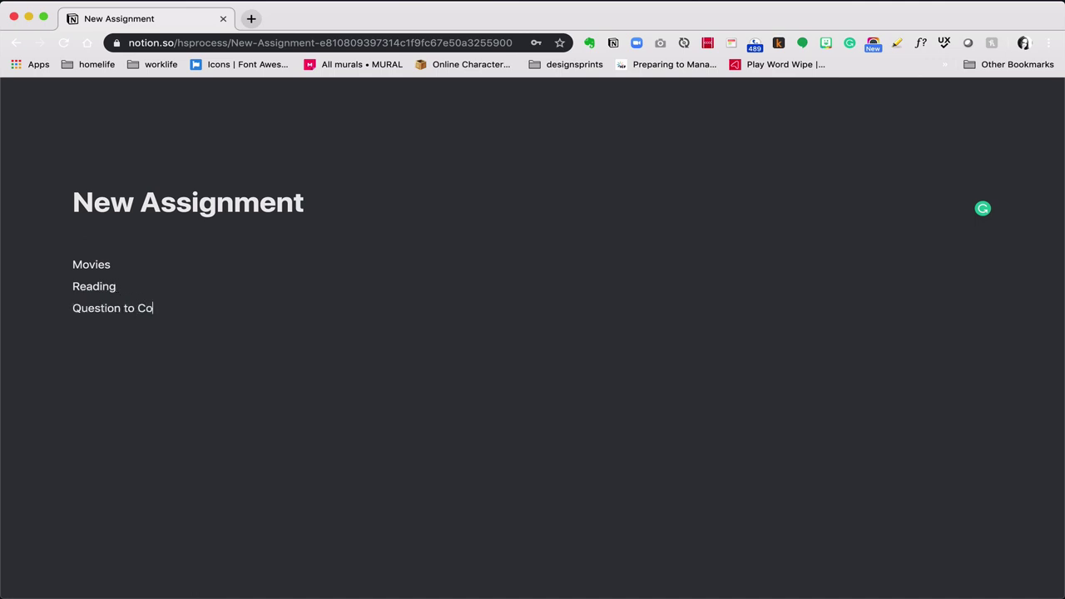
{"action": "type", "text": "nsider"}
{"action": "key", "text": "Return"}
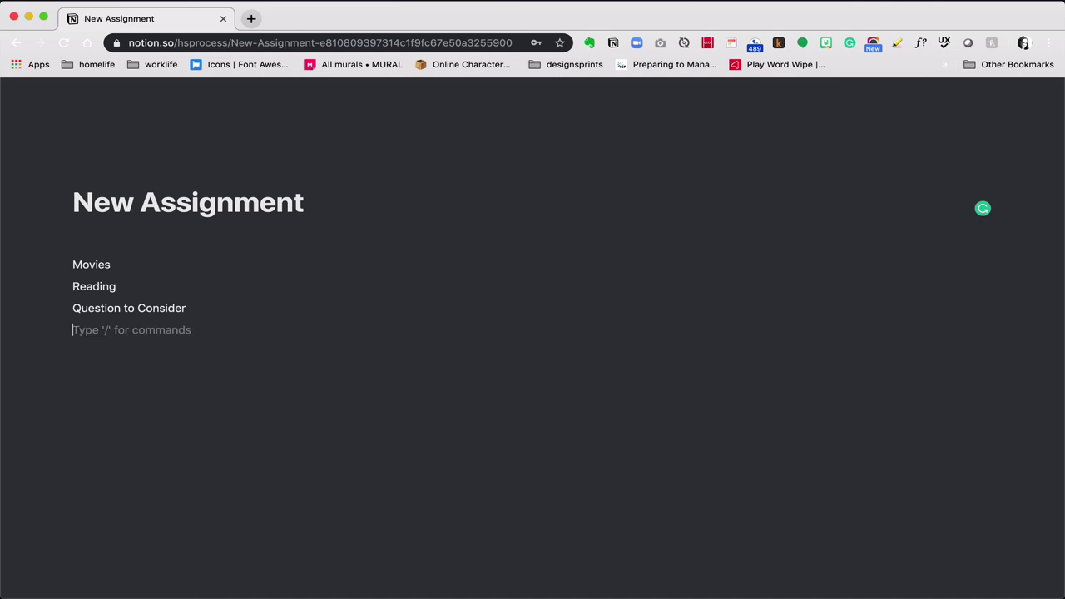
{"action": "type", "text": "Lecture"}
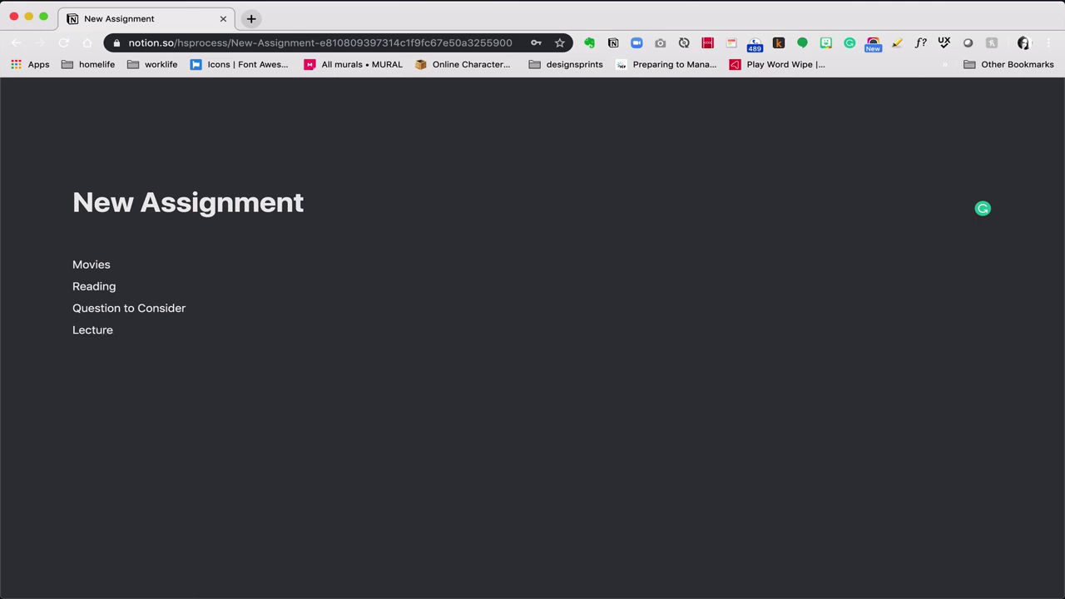
Turn the four section lines into Heading 1.
{"action": "left_click_drag", "start_coordinate": [122, 330], "coordinate": [86, 266]}
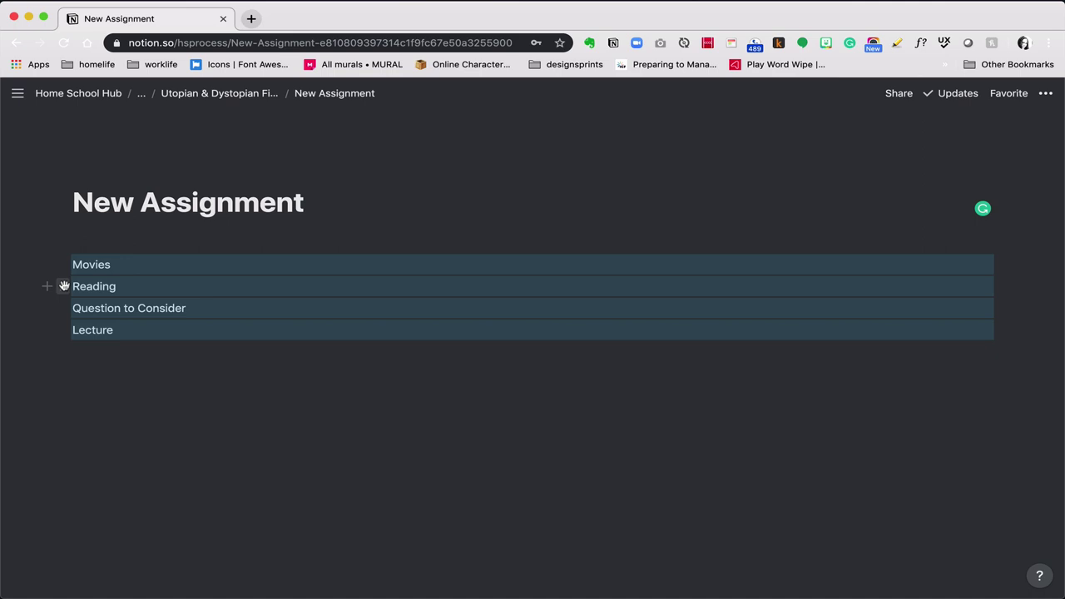
{"action": "left_click", "coordinate": [63, 285]}
{"action": "mouse_move", "coordinate": [204, 275]}
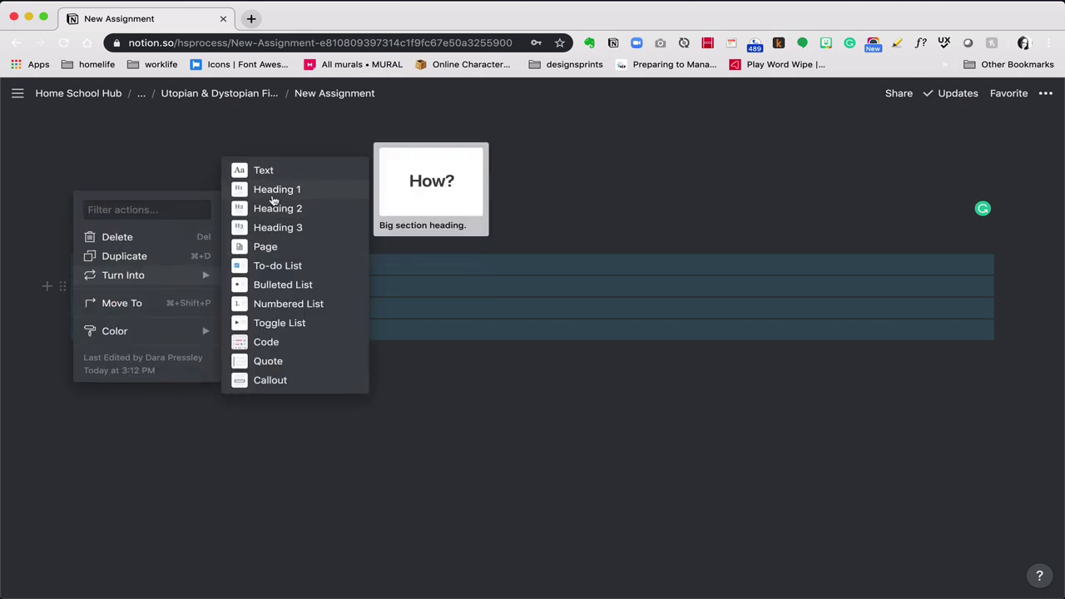
{"action": "left_click", "coordinate": [268, 194]}
{"action": "left_click", "coordinate": [226, 301]}
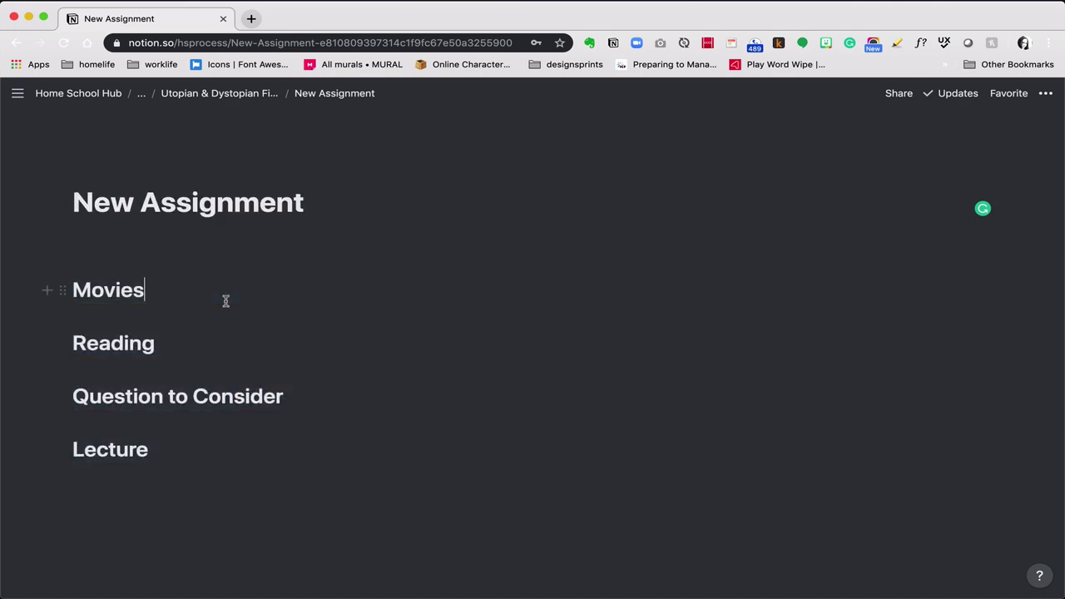
Add a blue italic '(choose 1)' note under the Reading heading.
{"action": "left_click", "coordinate": [202, 351]}
{"action": "key", "text": "Return"}
{"action": "type", "text": "(c"}
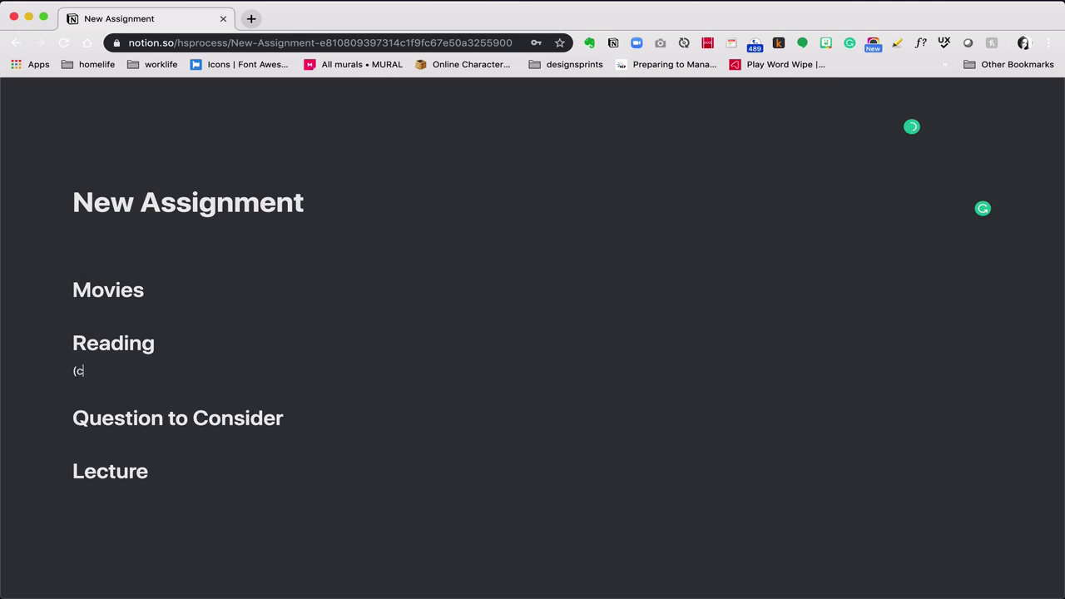
{"action": "type", "text": "hoose 1)"}
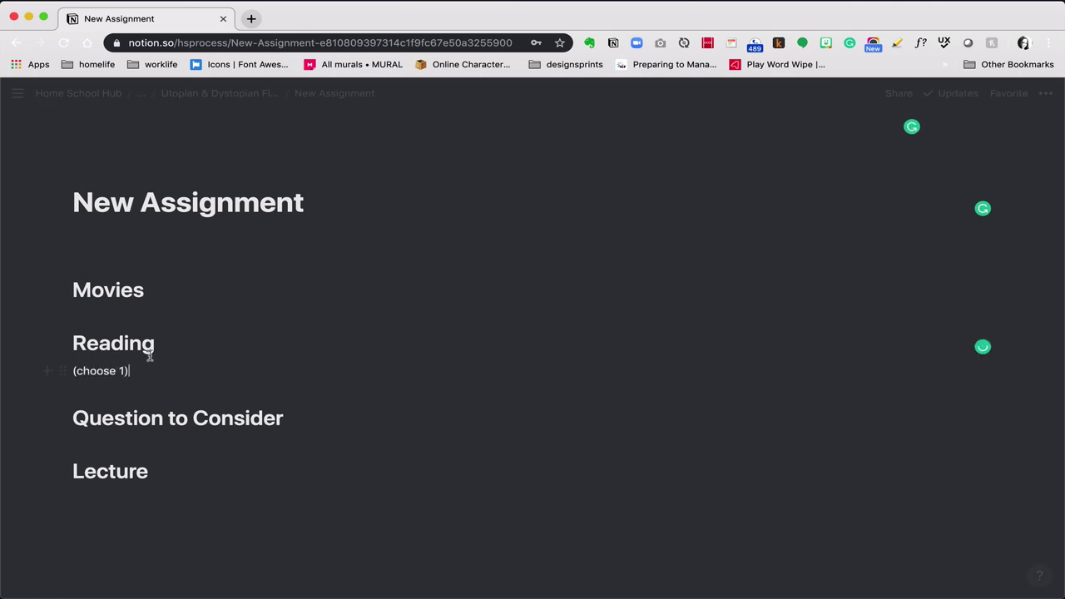
{"action": "triple_click", "coordinate": [73, 371]}
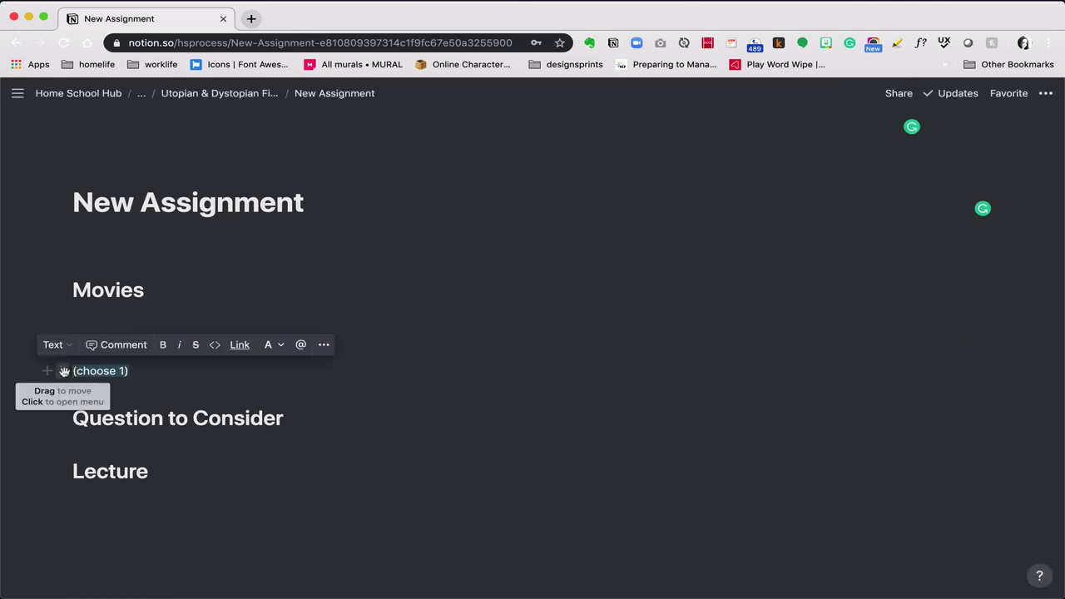
{"action": "left_click", "coordinate": [271, 348]}
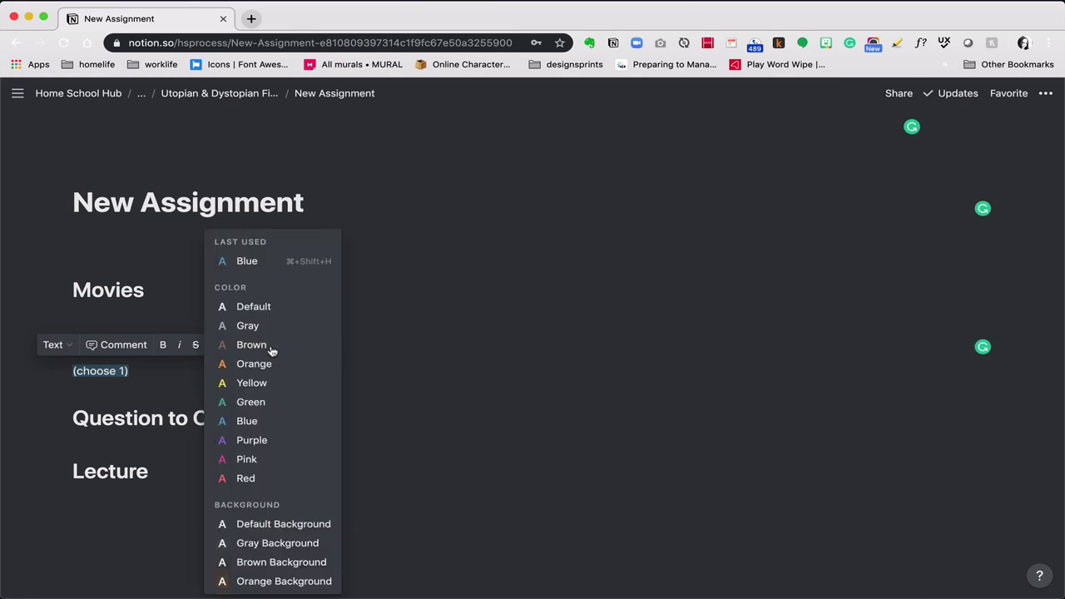
{"action": "left_click", "coordinate": [266, 423]}
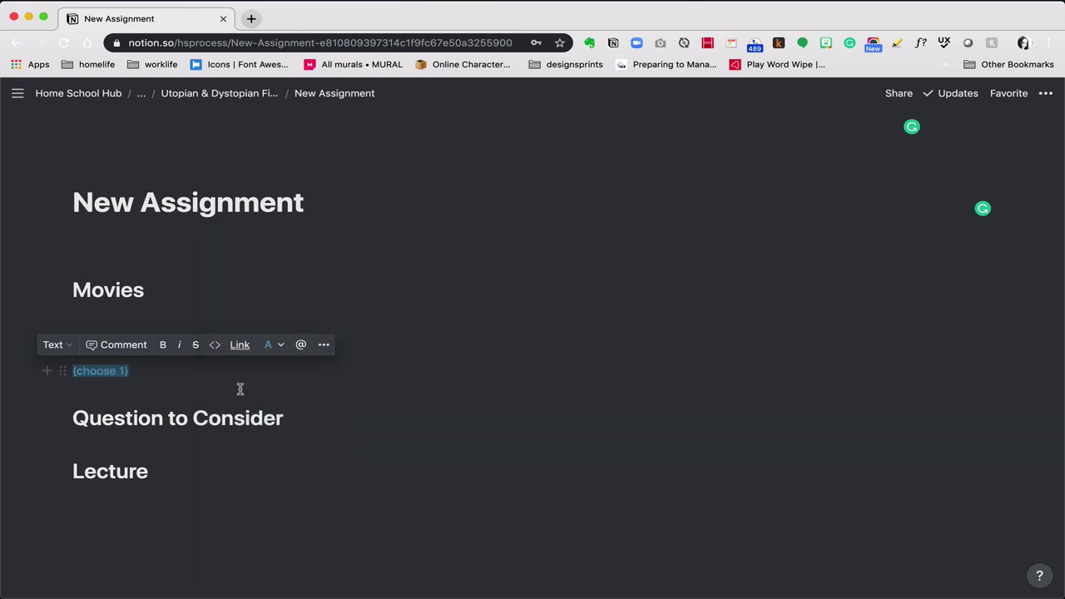
{"action": "left_click", "coordinate": [178, 344]}
Add a blue italic '(write answers below question)' note under Question to Consider.
{"action": "left_click", "coordinate": [233, 441]}
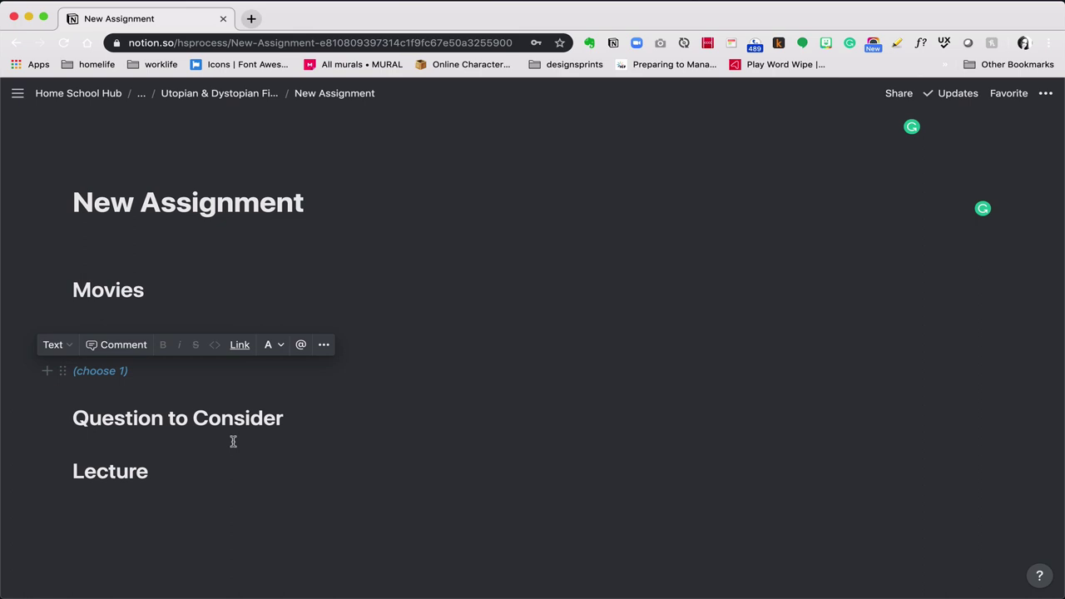
{"action": "key", "text": "Return"}
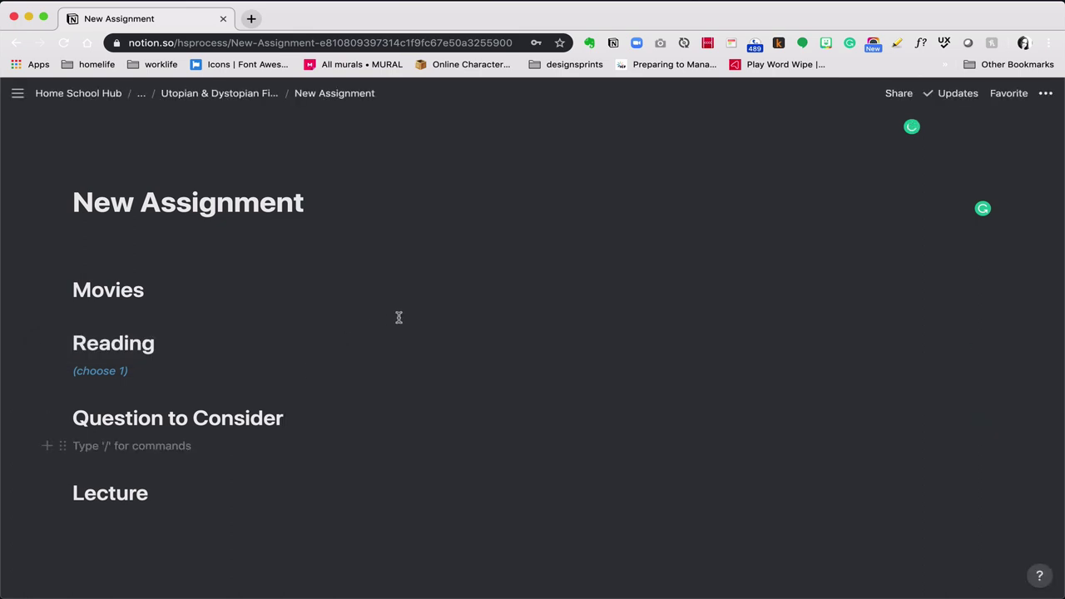
{"action": "type", "text": "(write"}
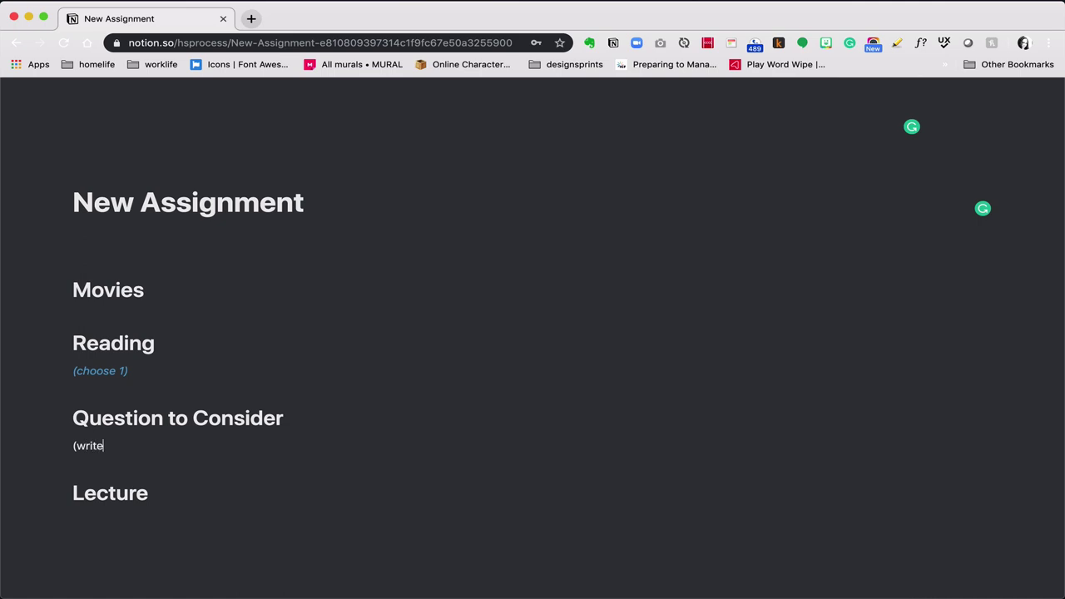
{"action": "type", "text": " anser"}
{"action": "type", "text": "sers bel"}
{"action": "key", "text": "BackSpace"}
{"action": "key", "text": "BackSpace"}
{"action": "key", "text": "BackSpace"}
{"action": "type", "text": "wers below"}
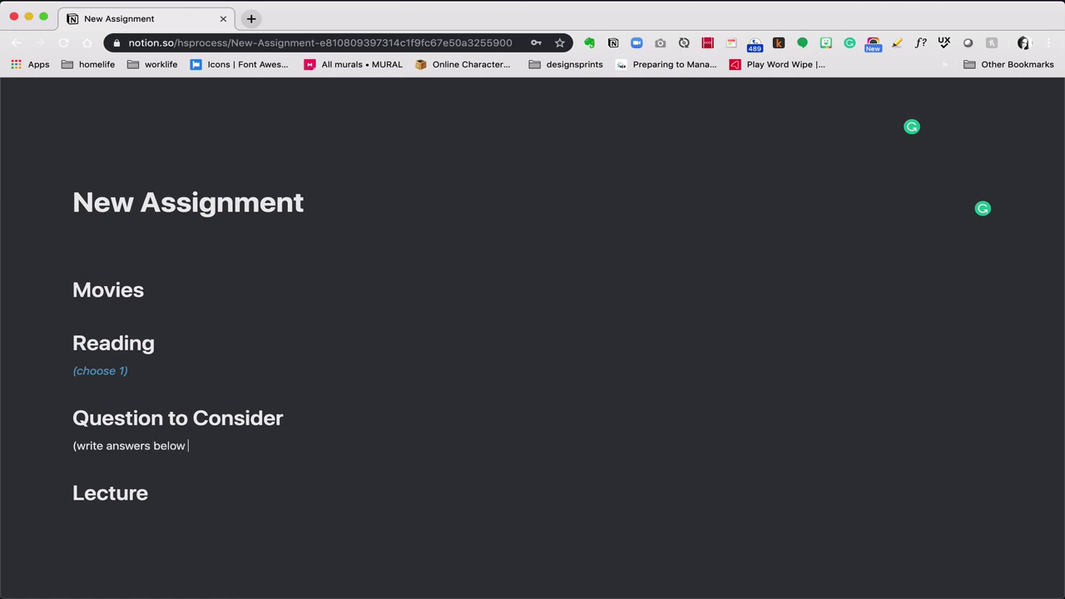
{"action": "type", "text": " question)"}
{"action": "left_click", "coordinate": [72, 446], "text": "shift"}
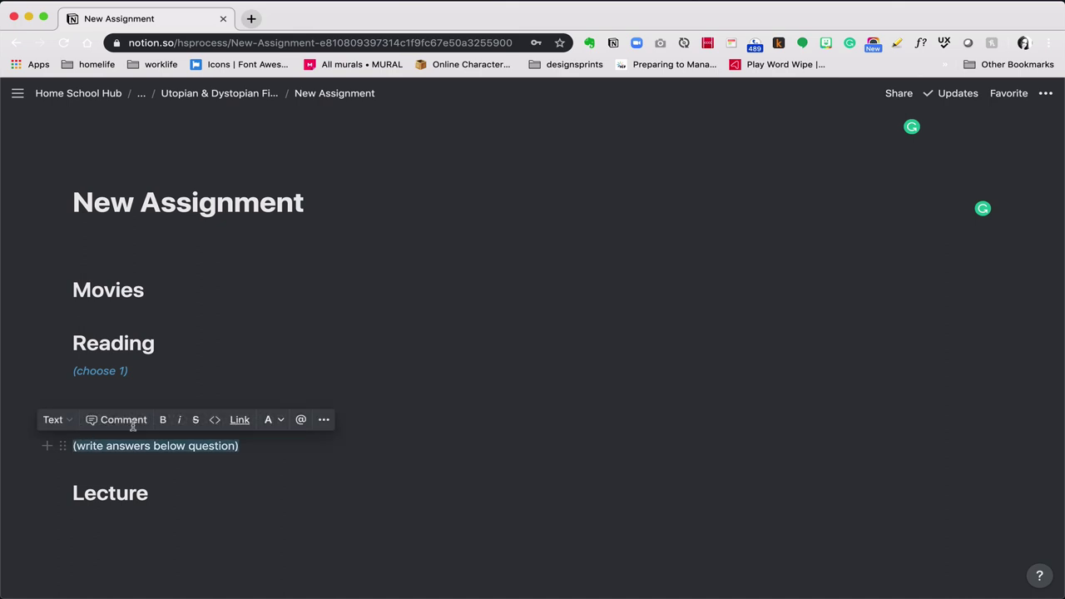
{"action": "left_click", "coordinate": [275, 421]}
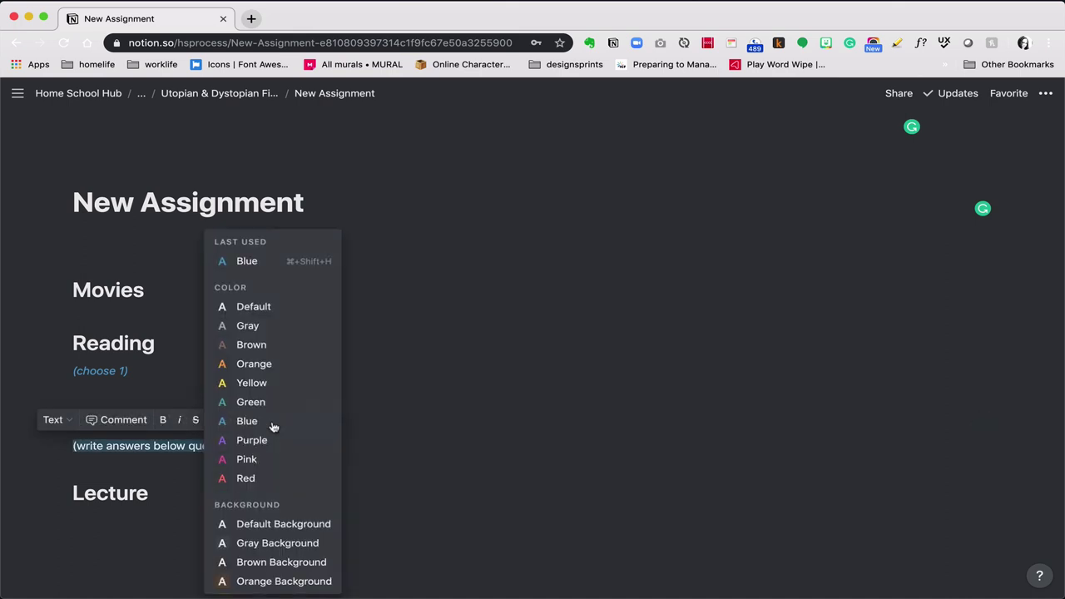
{"action": "left_click", "coordinate": [253, 424]}
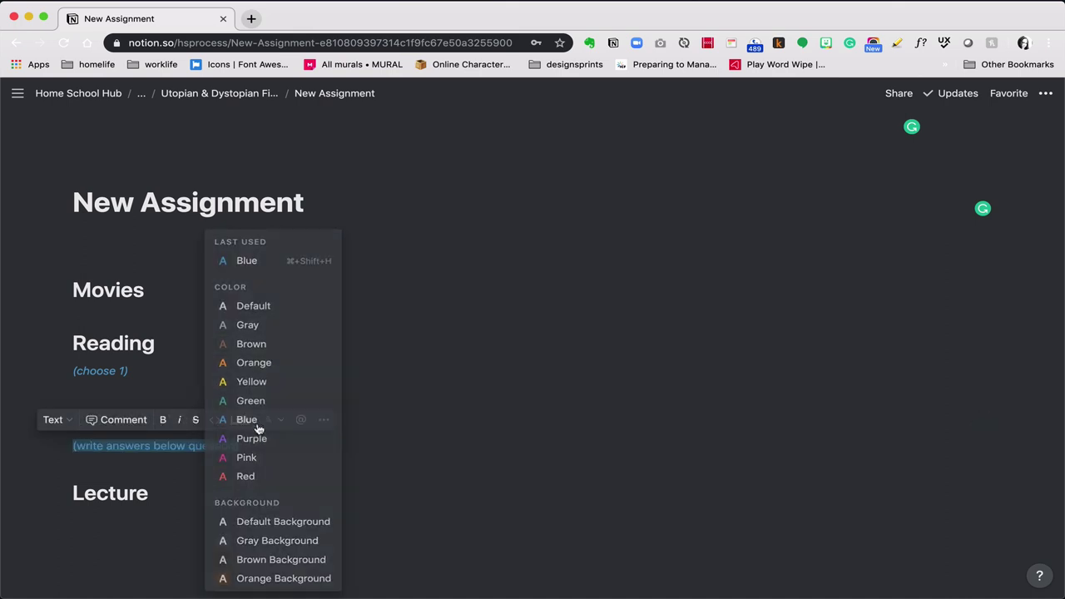
{"action": "left_click", "coordinate": [179, 424]}
Add 'Workbook: pages ##' and '(embed video)' lines under the Lecture heading.
{"action": "left_click", "coordinate": [193, 515]}
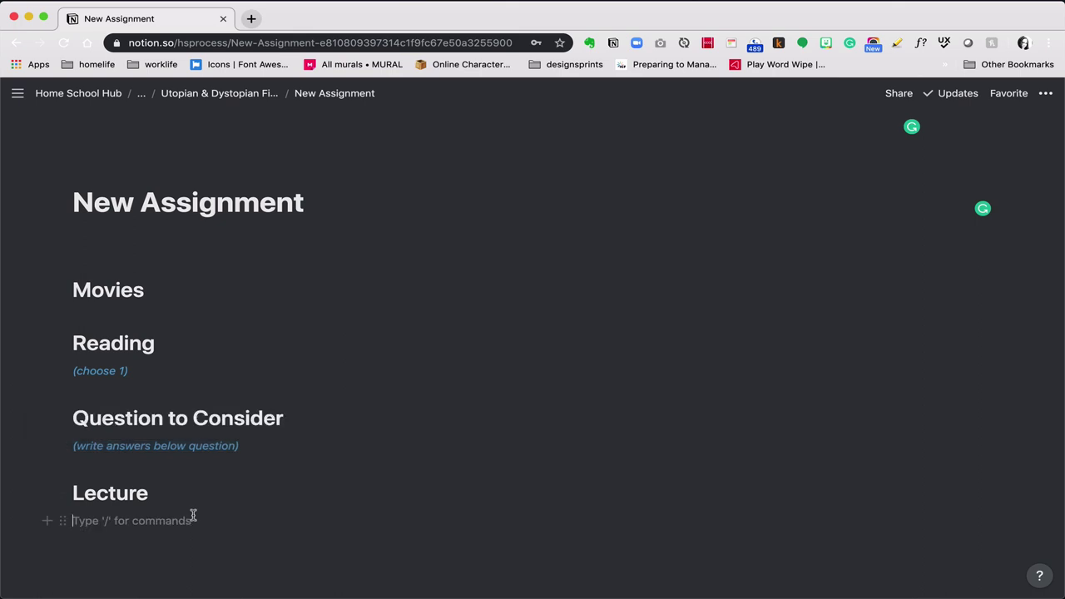
{"action": "type", "text": "Workboo"}
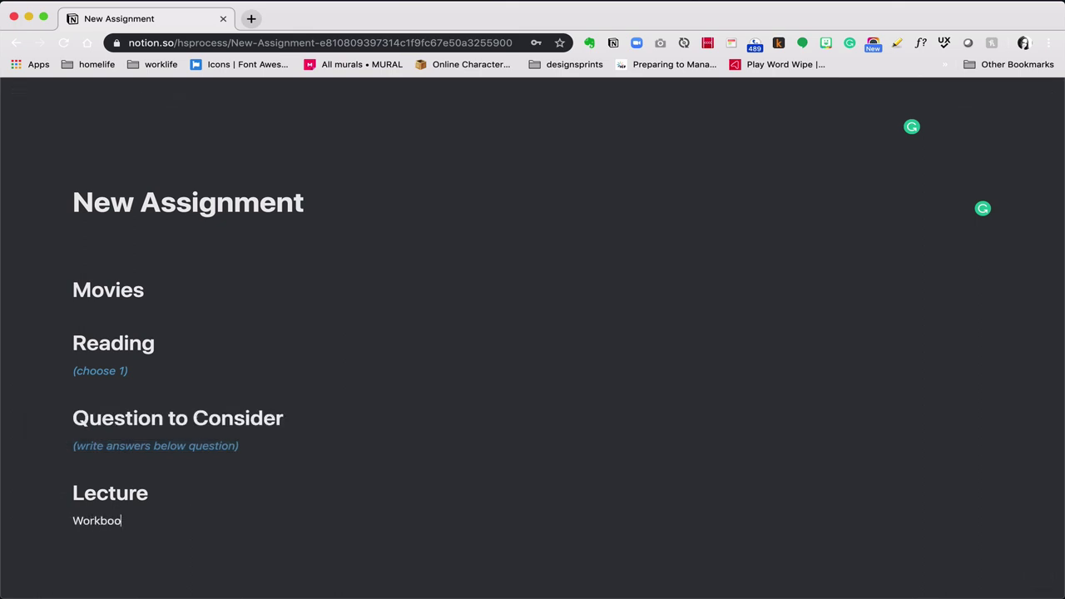
{"action": "type", "text": "L"}
{"action": "key", "text": "BackSpace"}
{"action": "type", "text": ":"}
{"action": "key", "text": "BackSpace"}
{"action": "type", "text": "k: pages ##"}
{"action": "key", "text": "Return"}
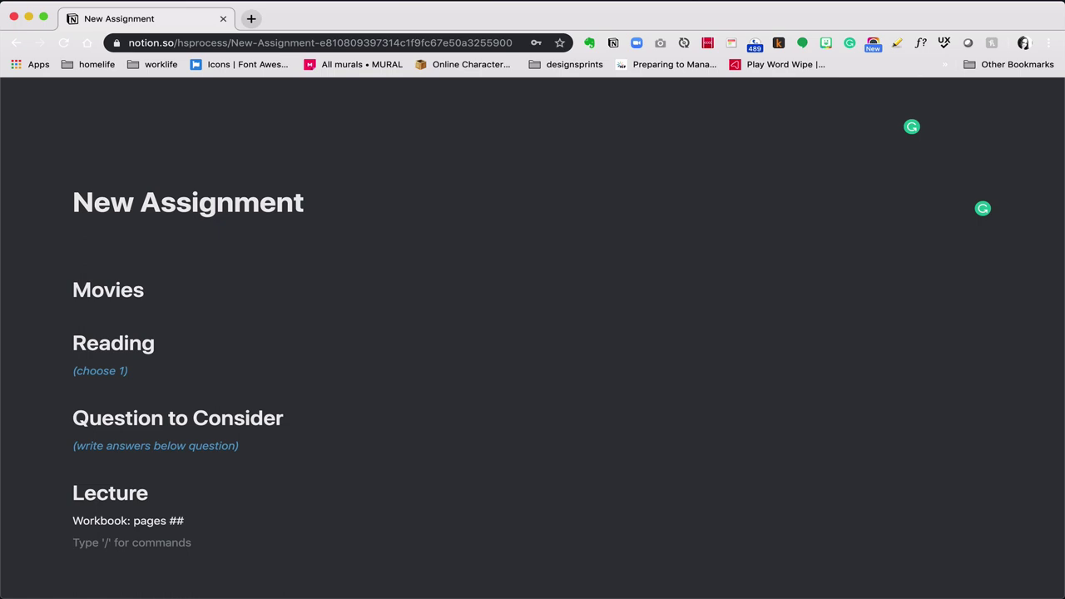
{"action": "type", "text": "(embed"}
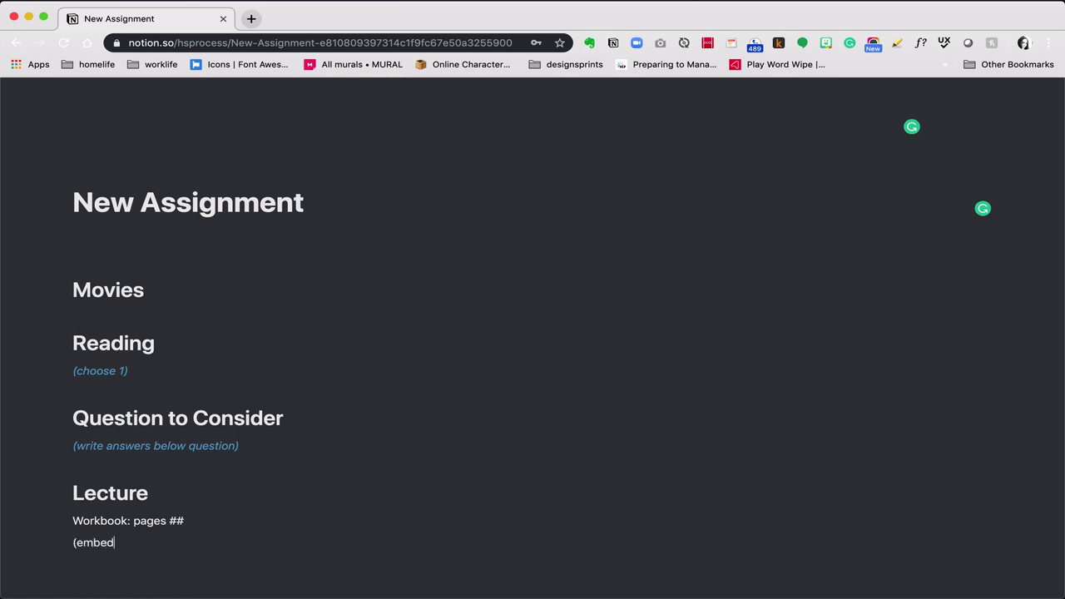
{"action": "type", "text": " bi"}
{"action": "key", "text": "BackSpace"}
{"action": "key", "text": "BackSpace"}
{"action": "type", "text": "v"}
{"action": "scroll", "coordinate": [296, 503], "scroll_direction": "down", "scroll_amount": 3}
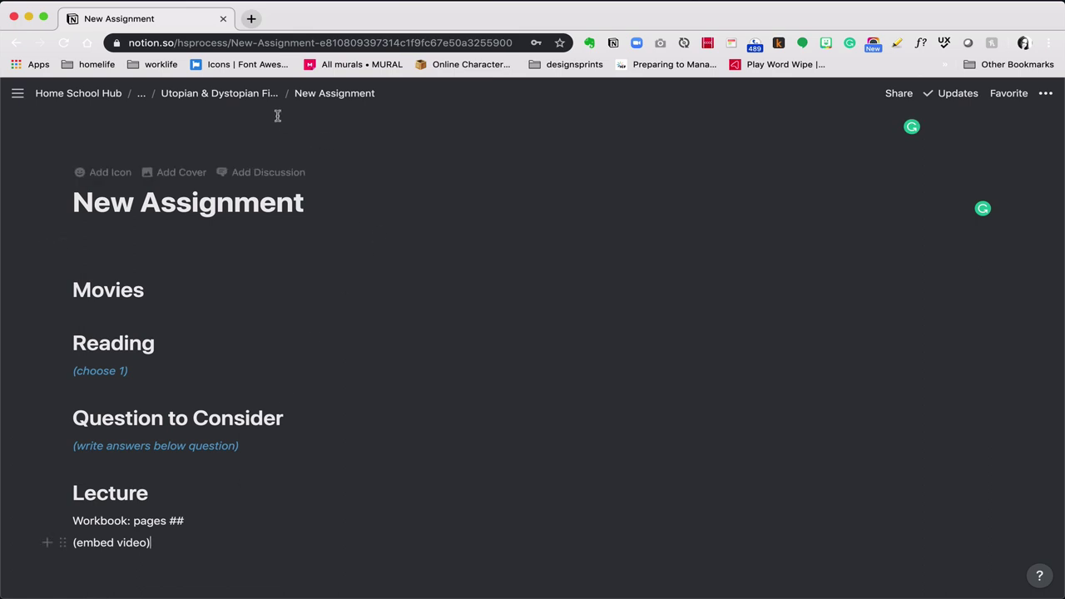
Add a new assignment from the template titled '3- Swift, Voltaire, and Utopian Satire'.
{"action": "left_click", "coordinate": [250, 99]}
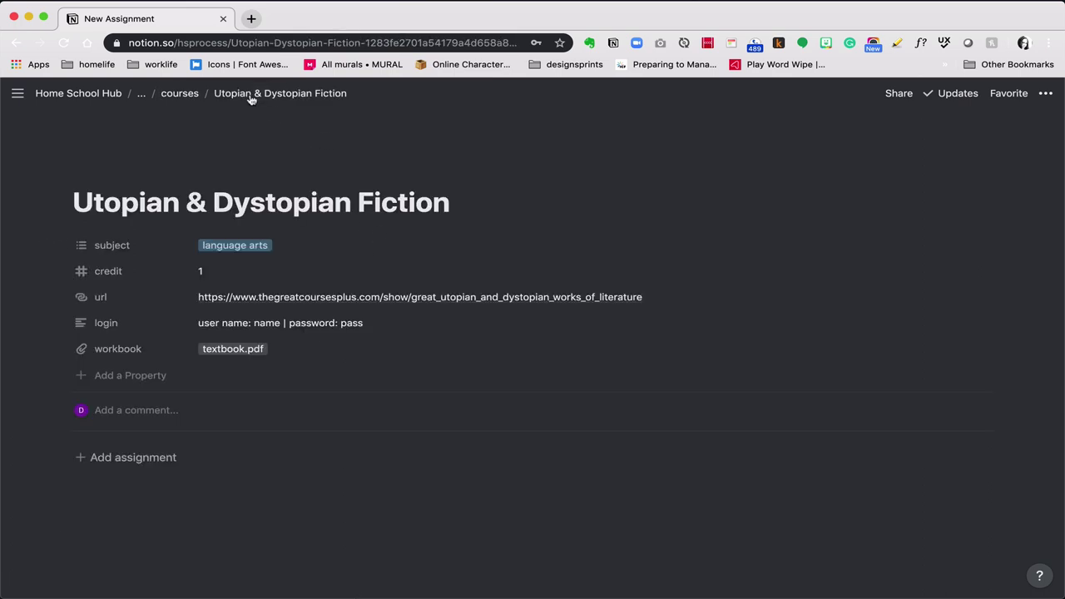
{"action": "left_click", "coordinate": [149, 463]}
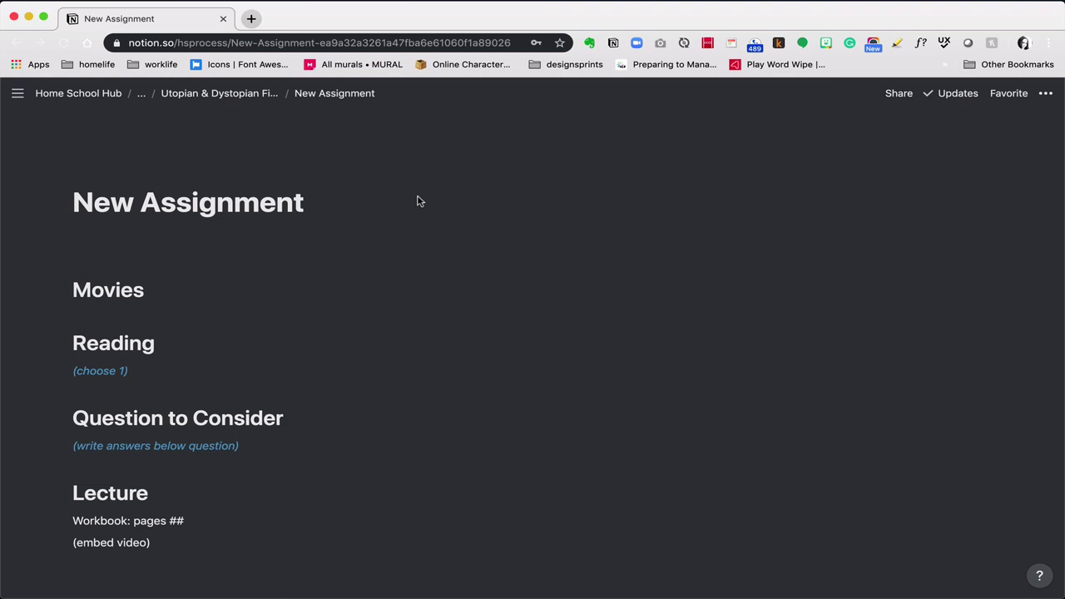
{"action": "left_click", "coordinate": [310, 207]}
{"action": "left_click_drag", "start_coordinate": [309, 206], "coordinate": [75, 199]}
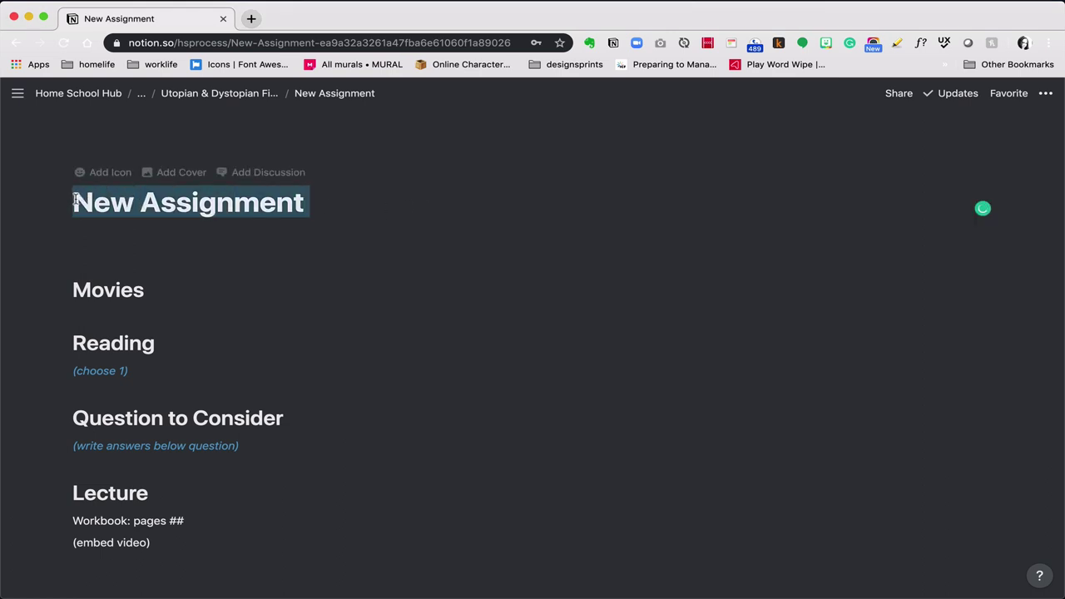
{"action": "key", "text": "super+f"}
{"action": "key", "text": "Escape"}
{"action": "type", "text": "3- Swift, Voltaire, and Utopian Satire"}
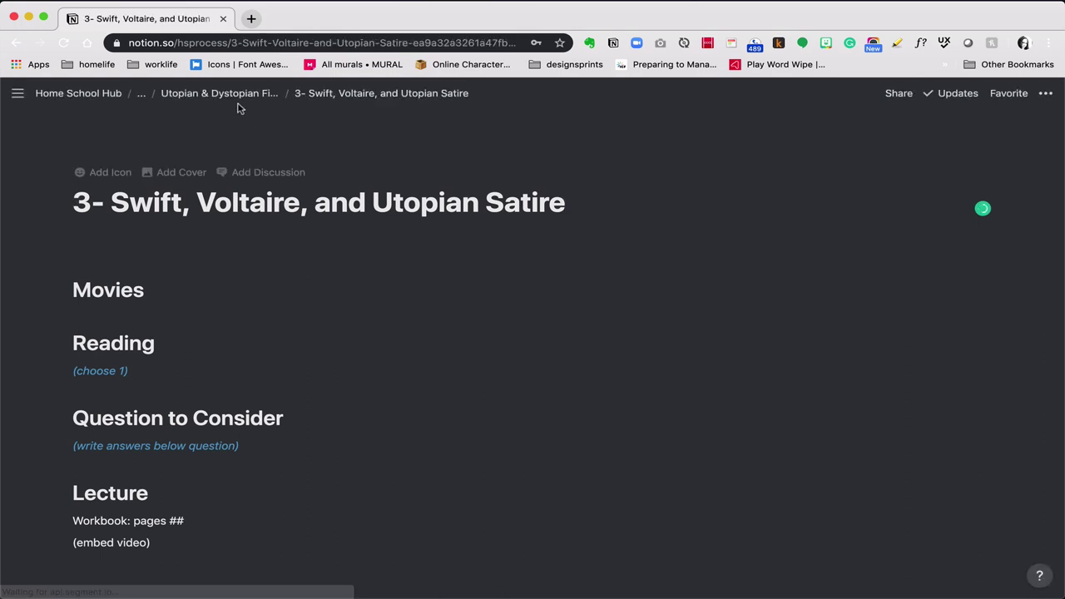
{"action": "left_click", "coordinate": [241, 98]}
{"action": "scroll", "coordinate": [237, 433], "scroll_direction": "down", "scroll_amount": 2}
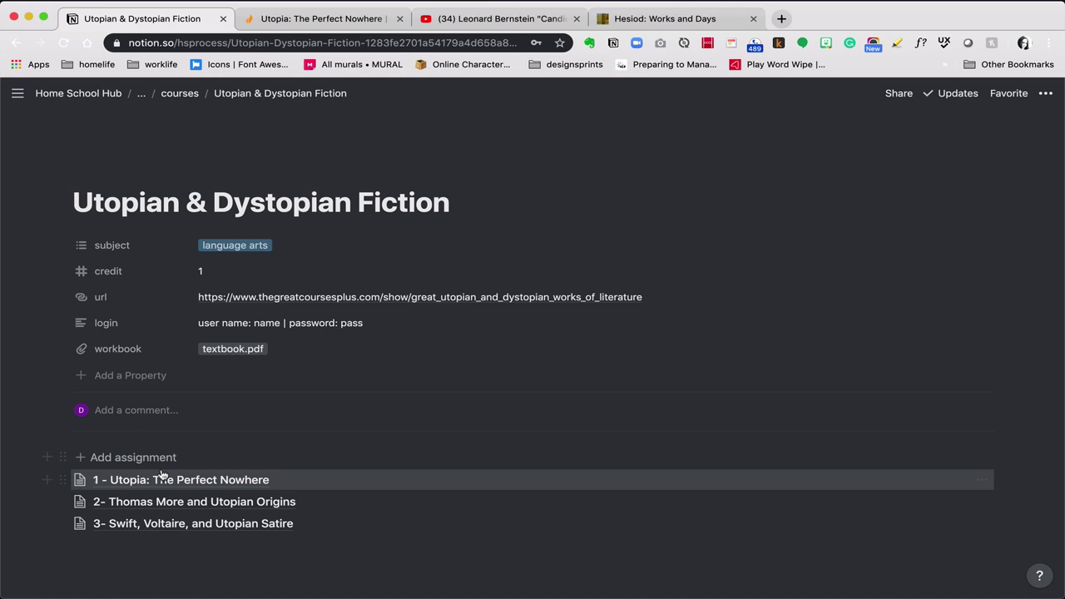
Open the '1 - Utopia: The Perfect Nowhere' assignment from the course's list.
{"action": "scroll", "coordinate": [162, 472], "scroll_direction": "down", "scroll_amount": 3}
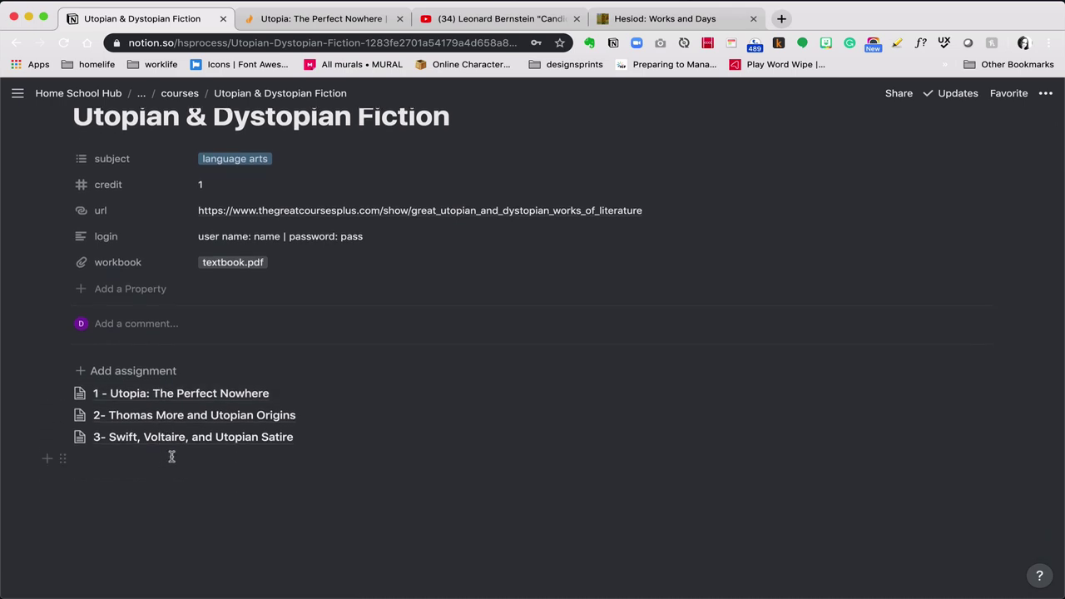
{"action": "left_click", "coordinate": [185, 393]}
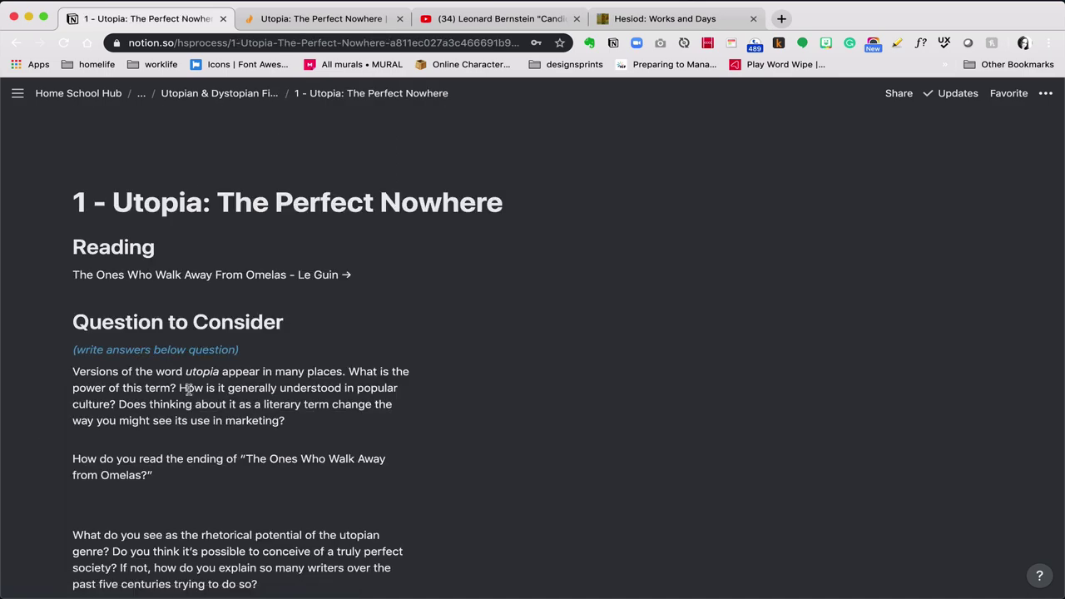
{"action": "scroll", "coordinate": [189, 389], "scroll_direction": "down", "scroll_amount": 2}
{"action": "scroll", "coordinate": [189, 389], "scroll_direction": "up", "scroll_amount": 2}
Drop omelas.pdf from Downloads under Reading and place it in a column beside the Omelas link.
{"action": "mouse_move", "coordinate": [663, 594]}
{"action": "left_click", "coordinate": [785, 586]}
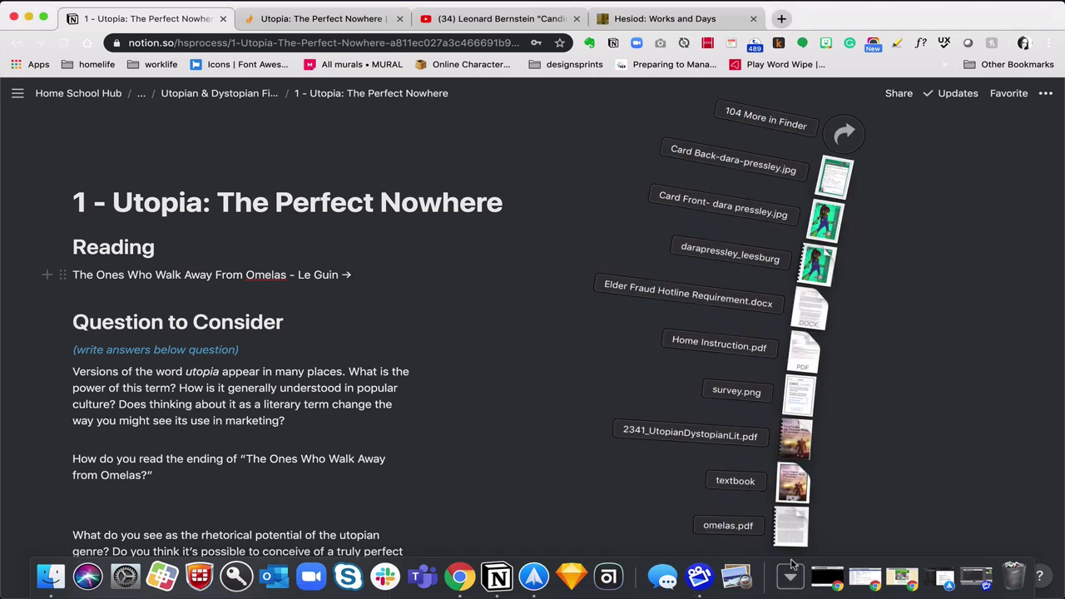
{"action": "left_click_drag", "start_coordinate": [793, 520], "coordinate": [491, 283]}
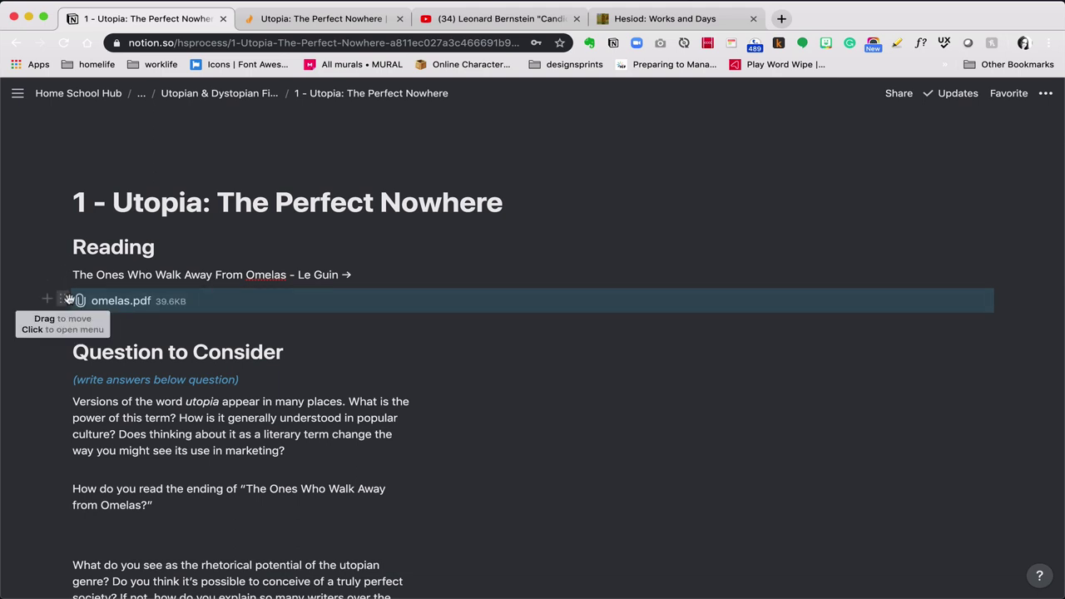
{"action": "left_click_drag", "start_coordinate": [68, 300], "coordinate": [998, 269]}
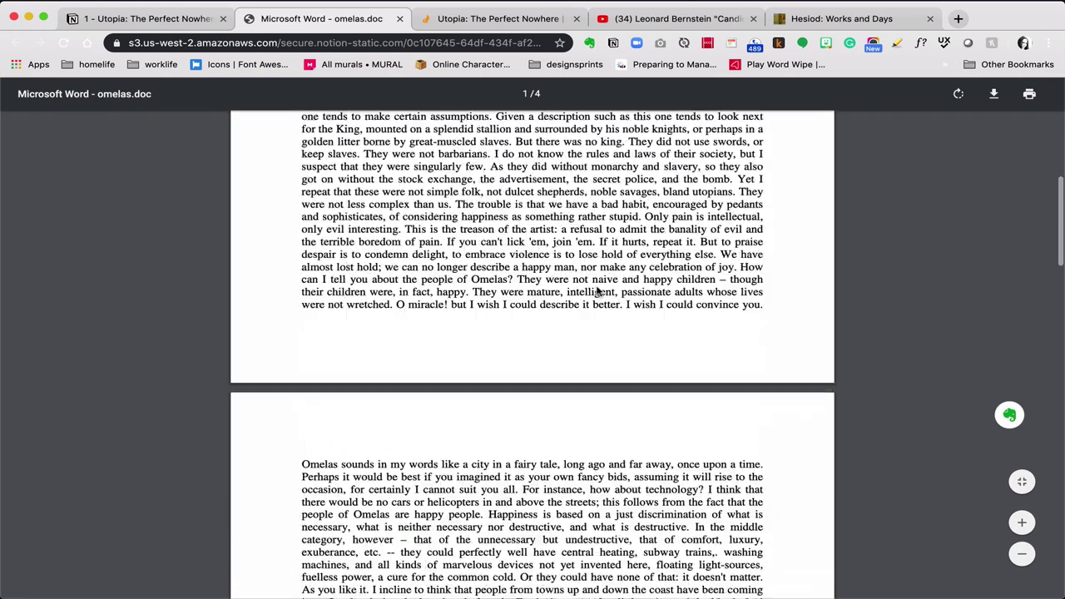
{"action": "scroll", "coordinate": [598, 291], "scroll_direction": "down", "scroll_amount": 10}
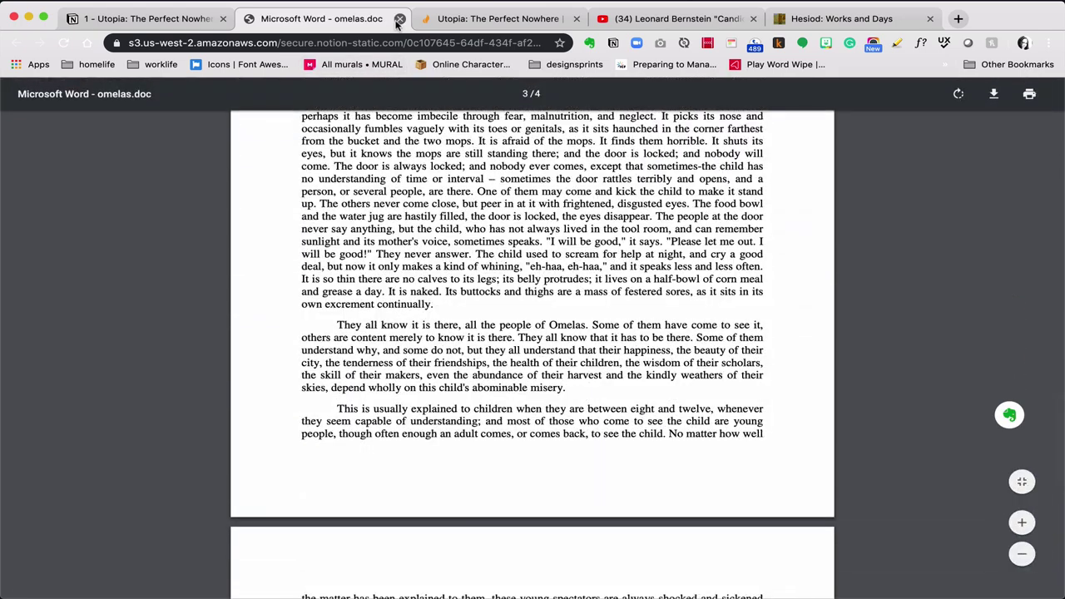
{"action": "left_click", "coordinate": [399, 18]}
{"action": "left_click", "coordinate": [238, 310]}
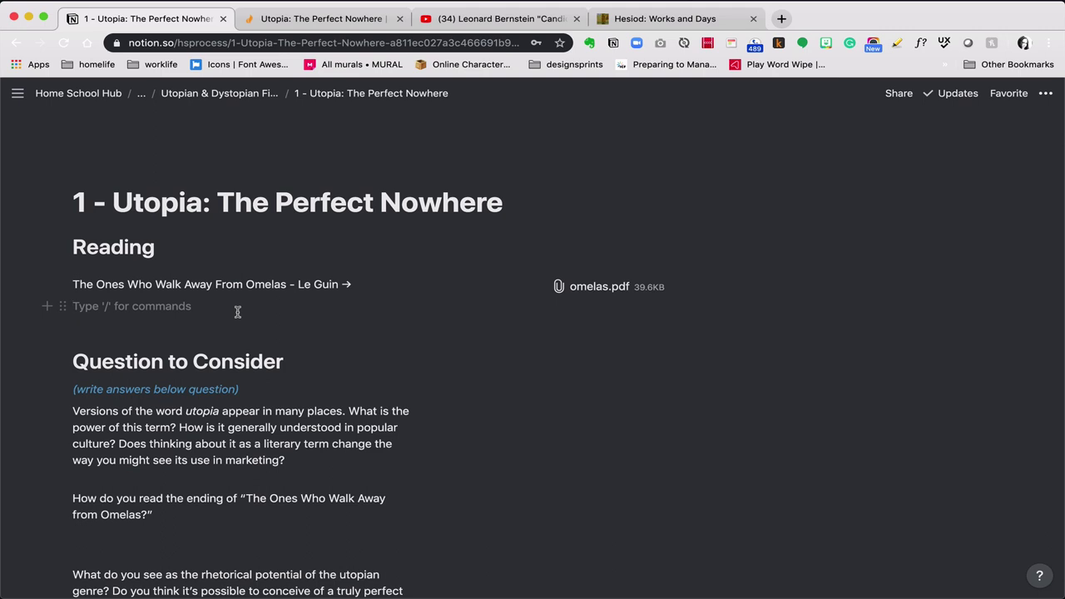
Embed omelas.pdf as a PDF block using /pdf.
{"action": "type", "text": "/"}
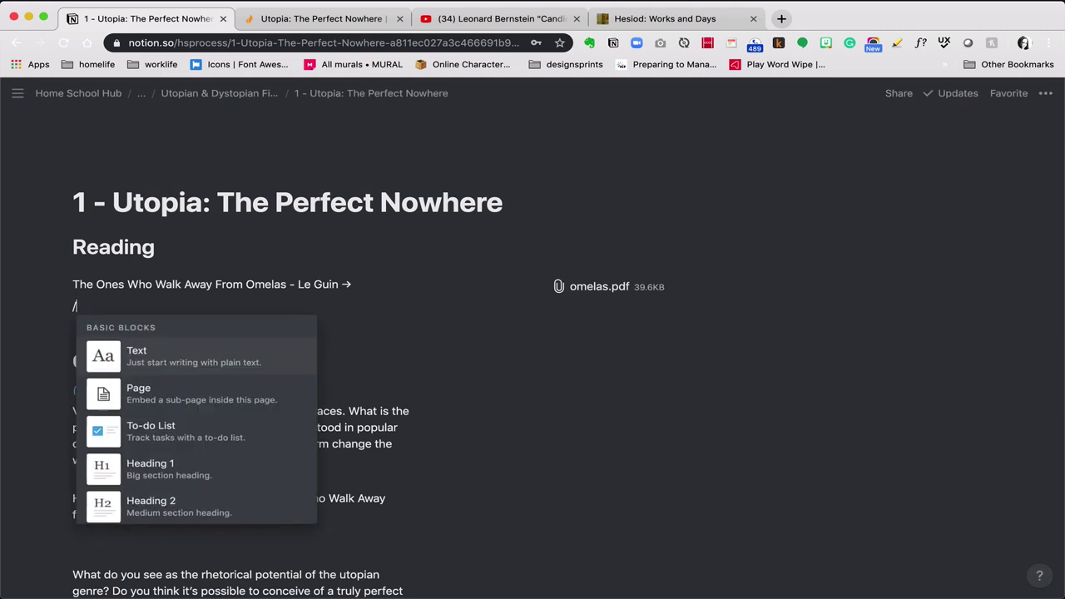
{"action": "type", "text": "pdf"}
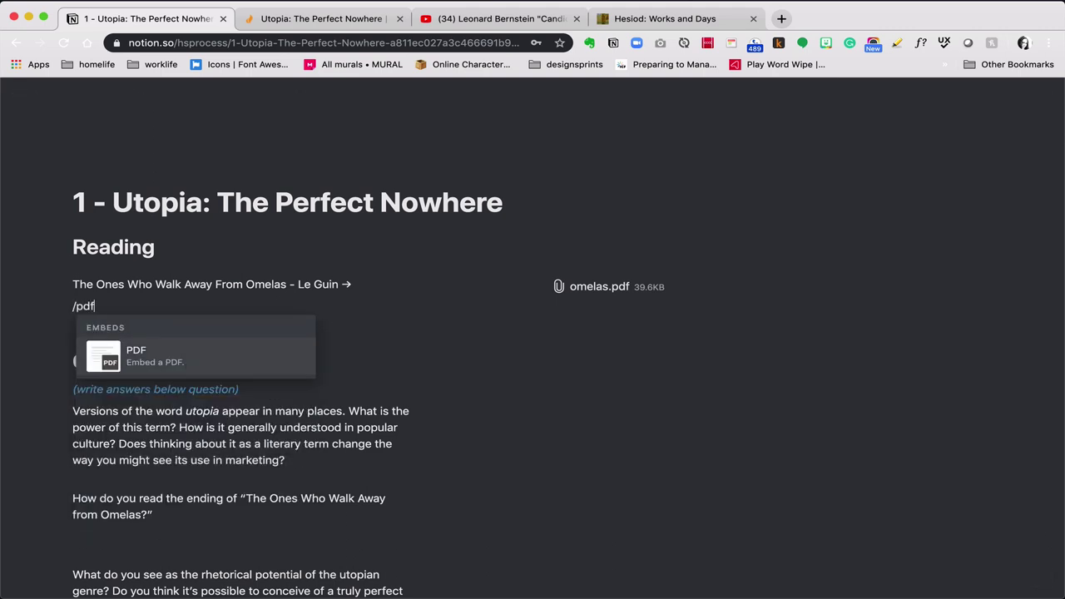
{"action": "key", "text": "Return"}
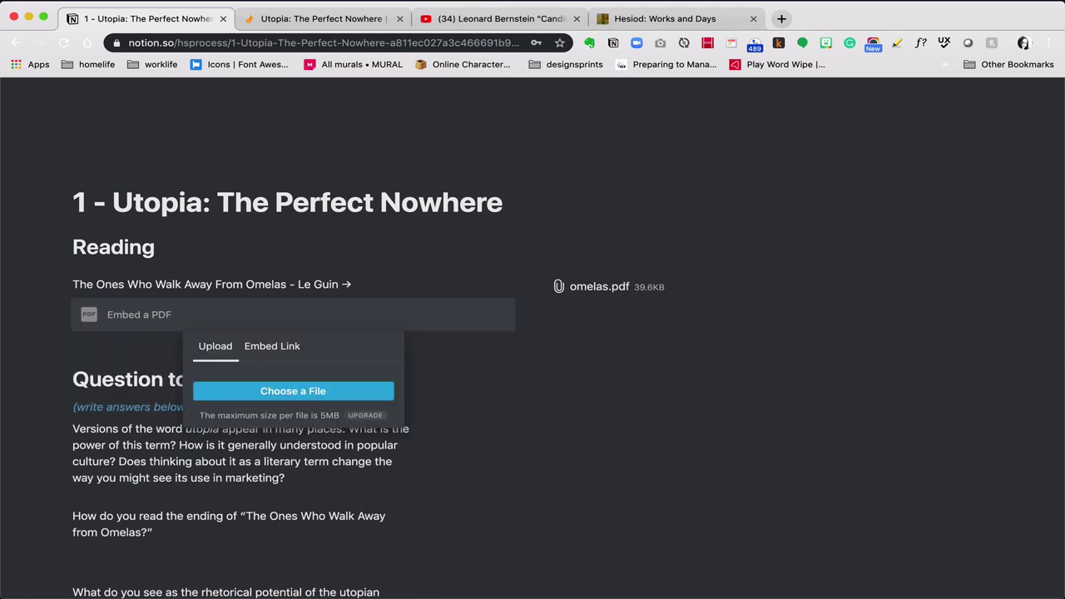
{"action": "left_click", "coordinate": [300, 387]}
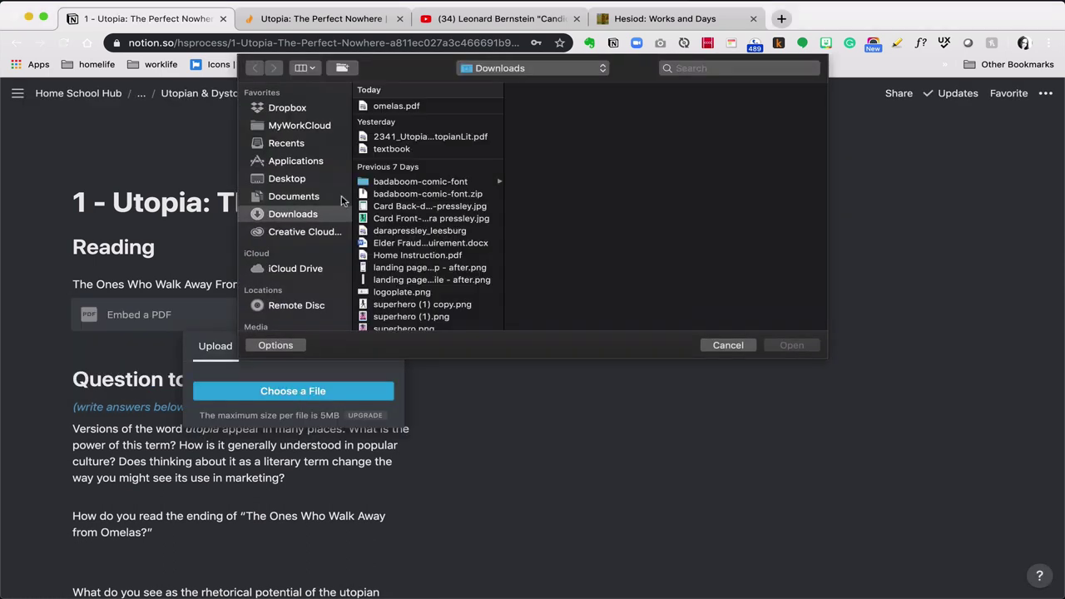
{"action": "double_click", "coordinate": [391, 105]}
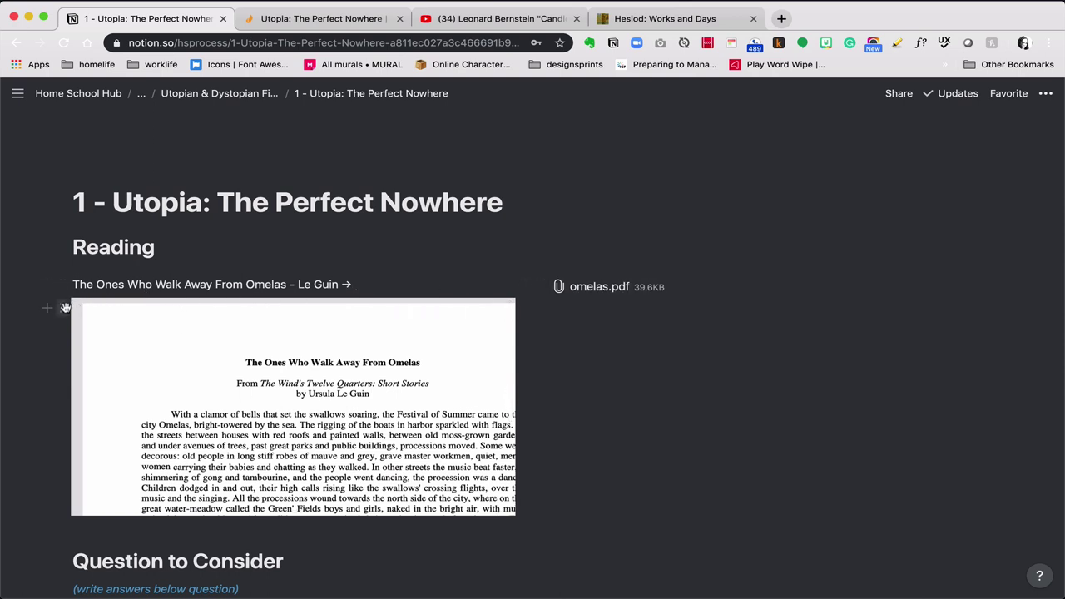
Reposition and resize the embedded Omelas PDF preview.
{"action": "left_click_drag", "start_coordinate": [65, 305], "coordinate": [70, 531]}
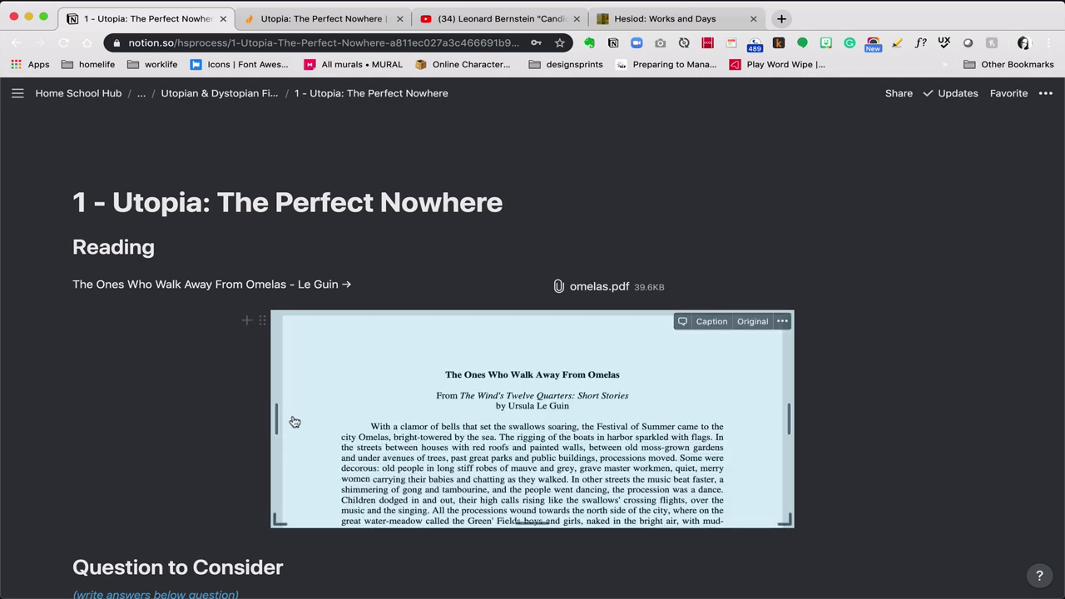
{"action": "left_click_drag", "start_coordinate": [278, 413], "coordinate": [90, 418]}
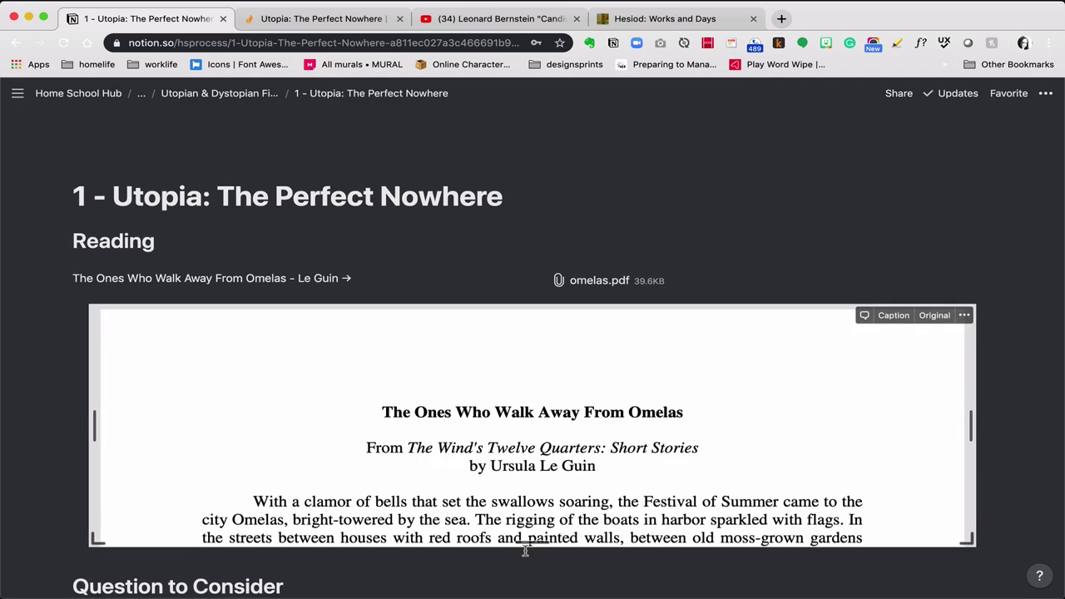
{"action": "scroll", "coordinate": [525, 550], "scroll_direction": "down", "scroll_amount": 4}
{"action": "left_click_drag", "start_coordinate": [533, 328], "coordinate": [527, 570]}
{"action": "scroll", "coordinate": [528, 571], "scroll_direction": "down", "scroll_amount": 3}
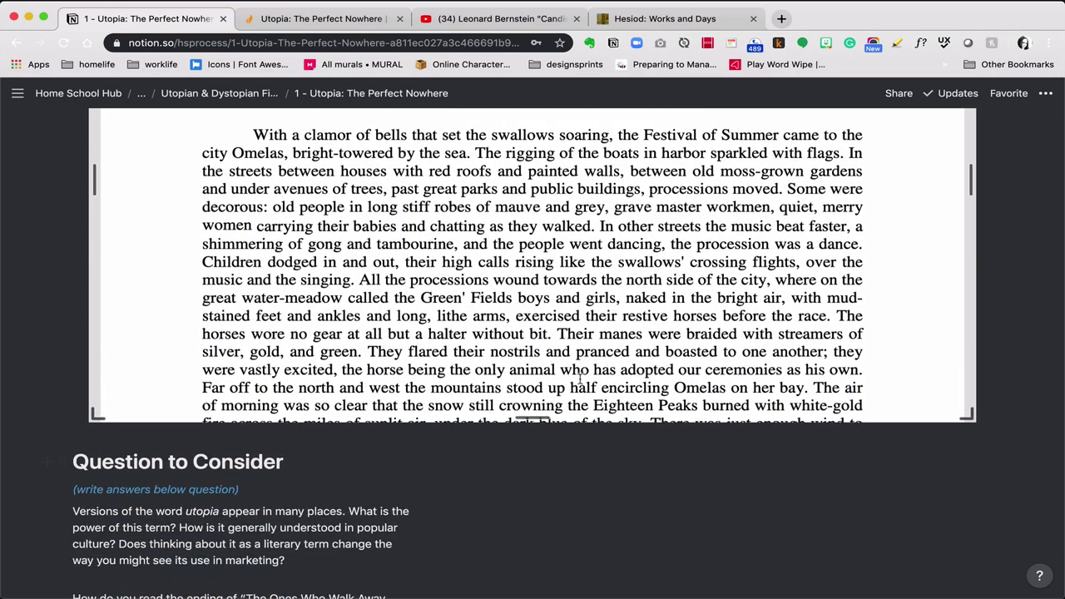
{"action": "scroll", "coordinate": [986, 304], "scroll_direction": "up", "scroll_amount": 3}
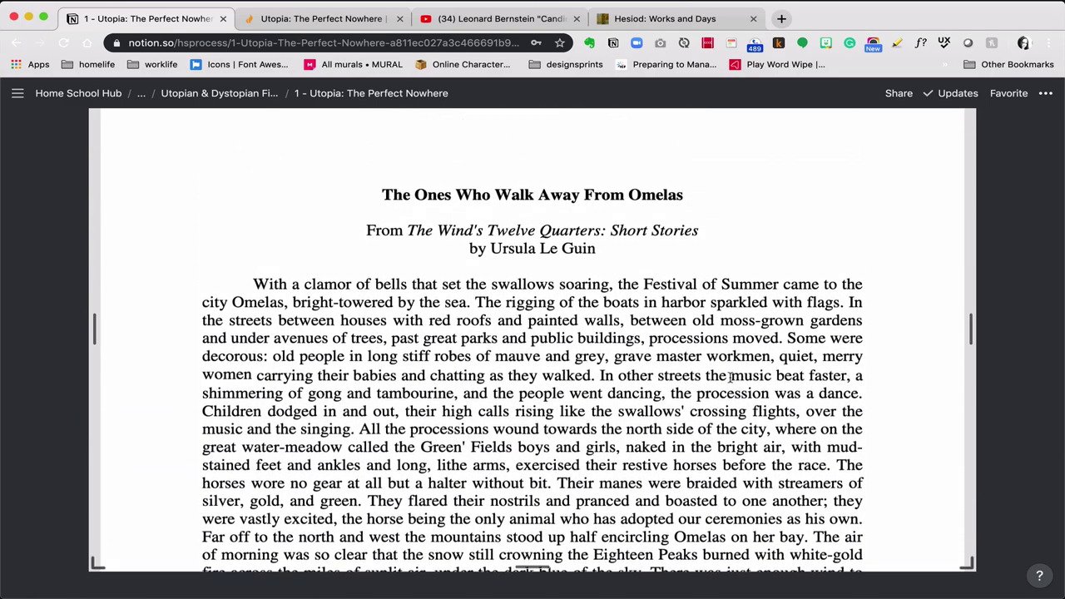
{"action": "scroll", "coordinate": [729, 378], "scroll_direction": "down", "scroll_amount": 15}
{"action": "scroll", "coordinate": [730, 378], "scroll_direction": "down", "scroll_amount": 15}
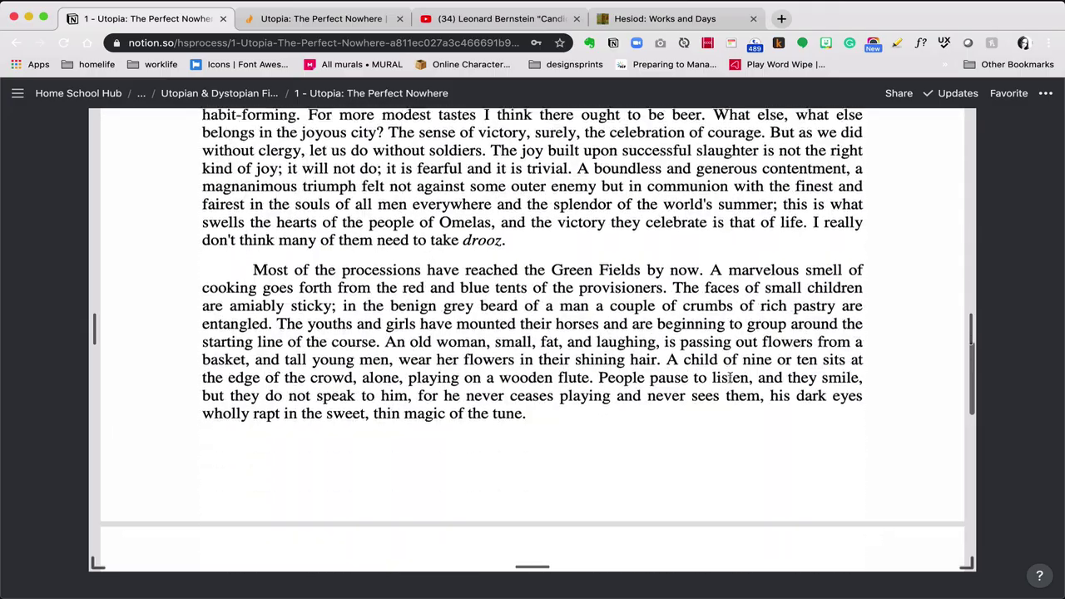
{"action": "scroll", "coordinate": [729, 378], "scroll_direction": "down", "scroll_amount": 12}
{"action": "scroll", "coordinate": [730, 381], "scroll_direction": "down", "scroll_amount": 8}
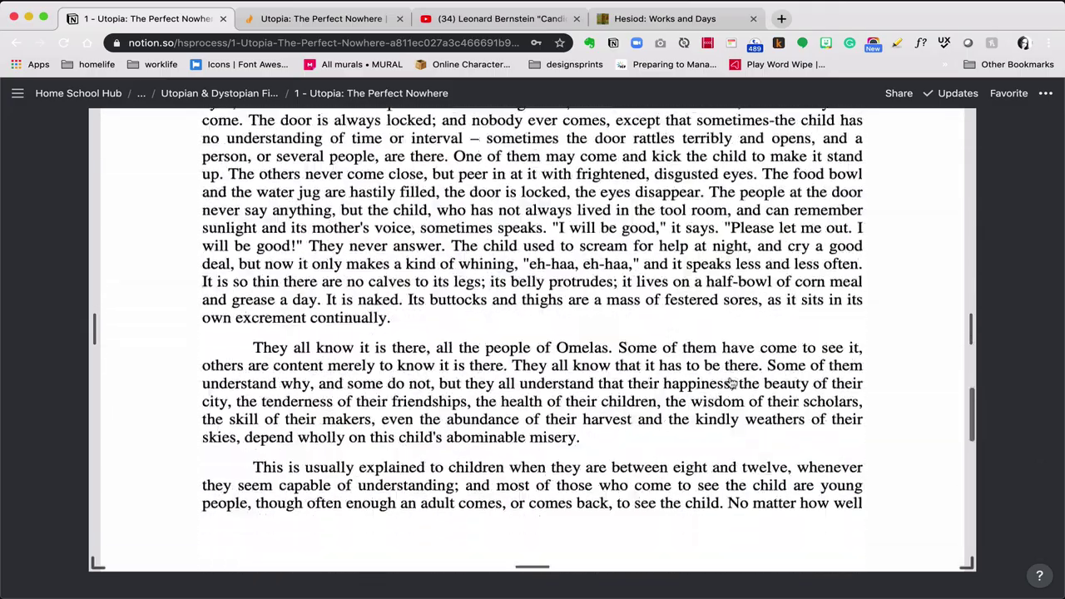
{"action": "scroll", "coordinate": [729, 380], "scroll_direction": "up", "scroll_amount": 15}
{"action": "scroll", "coordinate": [729, 381], "scroll_direction": "up", "scroll_amount": 20}
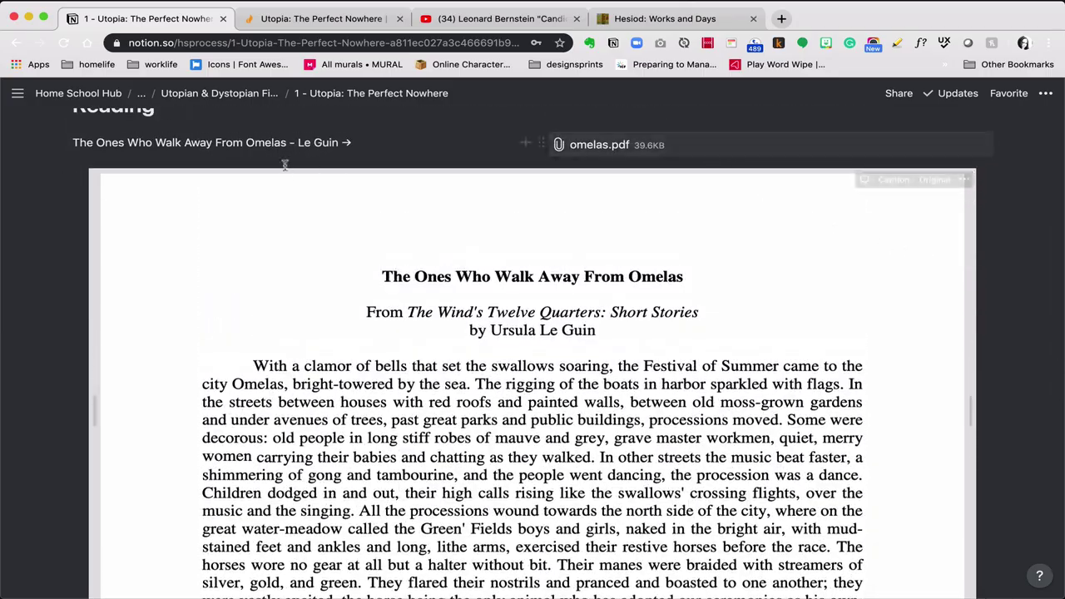
Delete the embedded Omelas PDF preview block.
{"action": "left_click", "coordinate": [79, 183]}
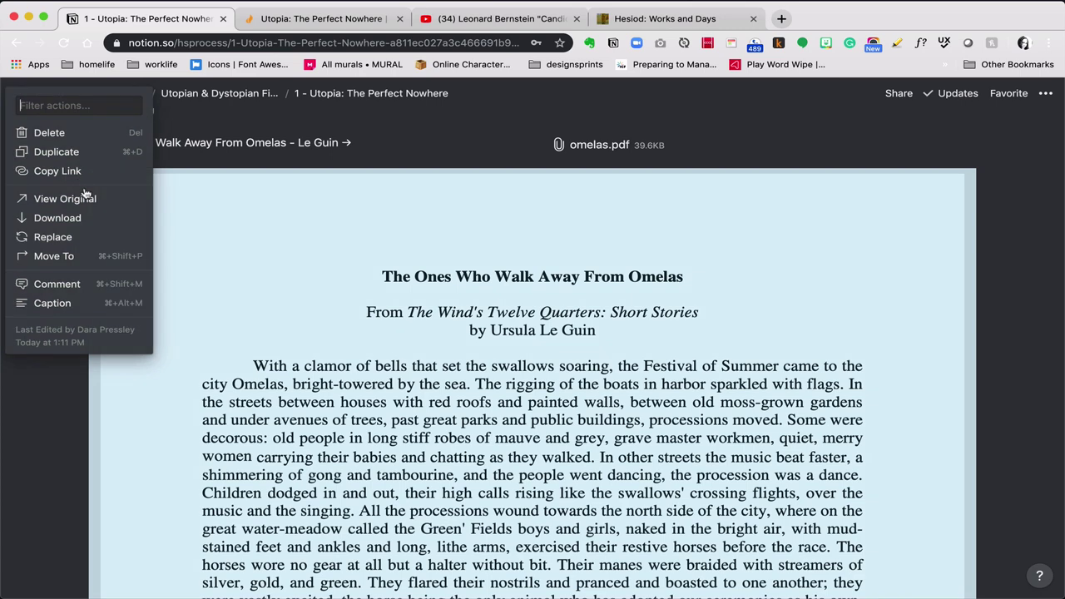
{"action": "left_click", "coordinate": [67, 131]}
{"action": "scroll", "coordinate": [66, 133], "scroll_direction": "down", "scroll_amount": 3}
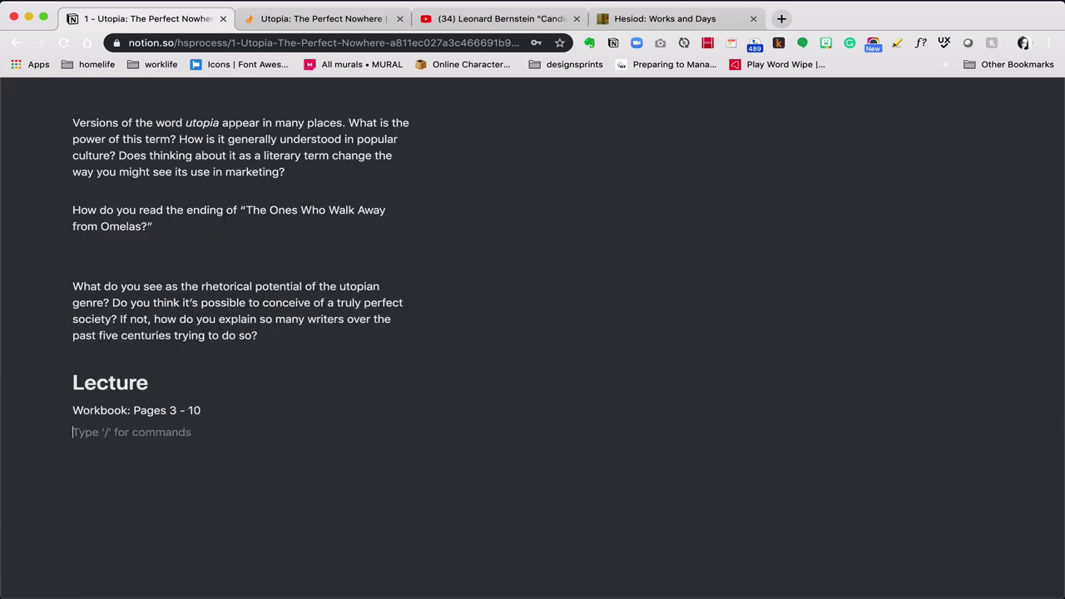
Embed the Great Courses 'Utopia: The Perfect Nowhere' URL under Lecture and enlarge it.
{"action": "left_click", "coordinate": [348, 27]}
{"action": "left_click", "coordinate": [450, 42]}
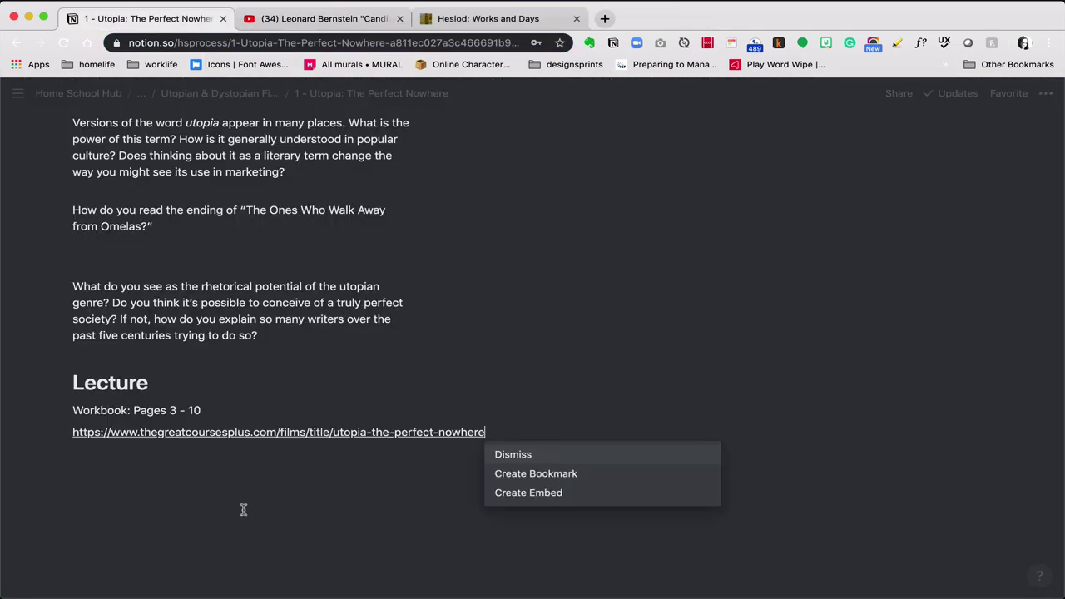
{"action": "left_click", "coordinate": [524, 496]}
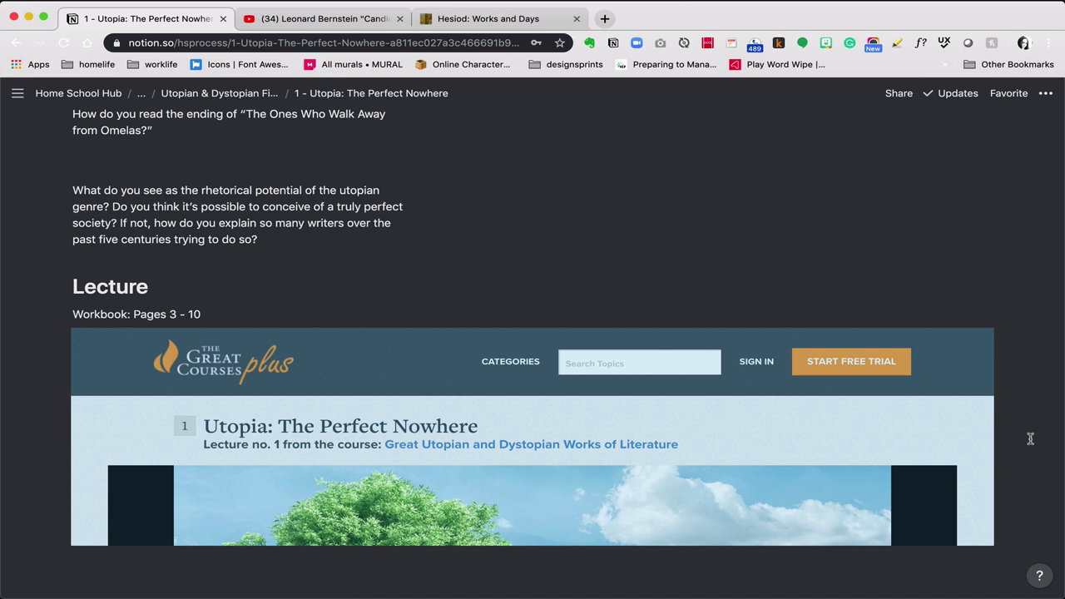
{"action": "scroll", "coordinate": [1029, 438], "scroll_direction": "down", "scroll_amount": 3}
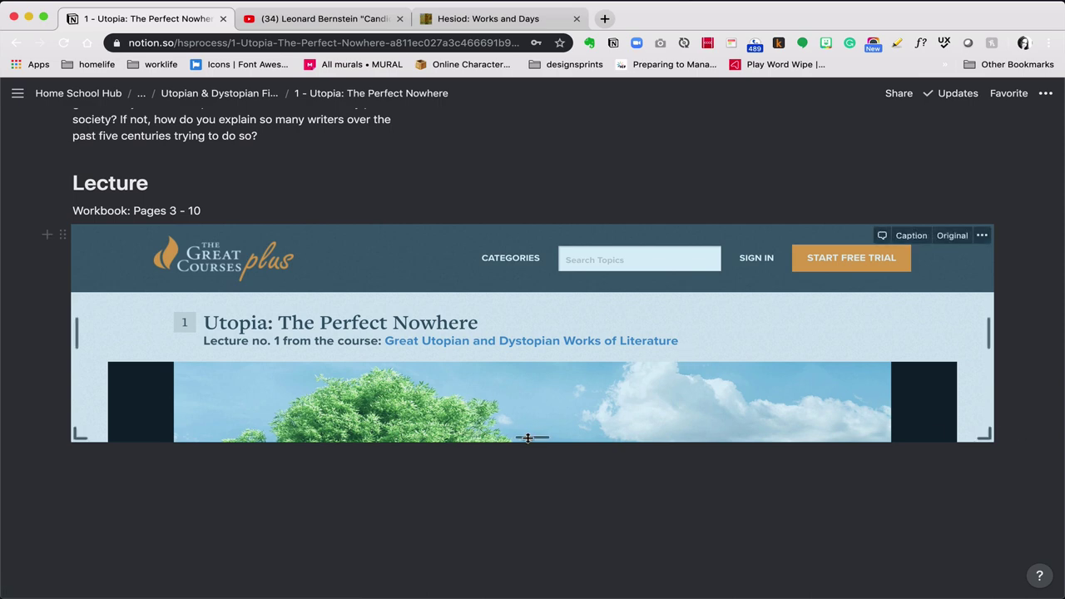
{"action": "left_click_drag", "start_coordinate": [528, 438], "coordinate": [516, 585]}
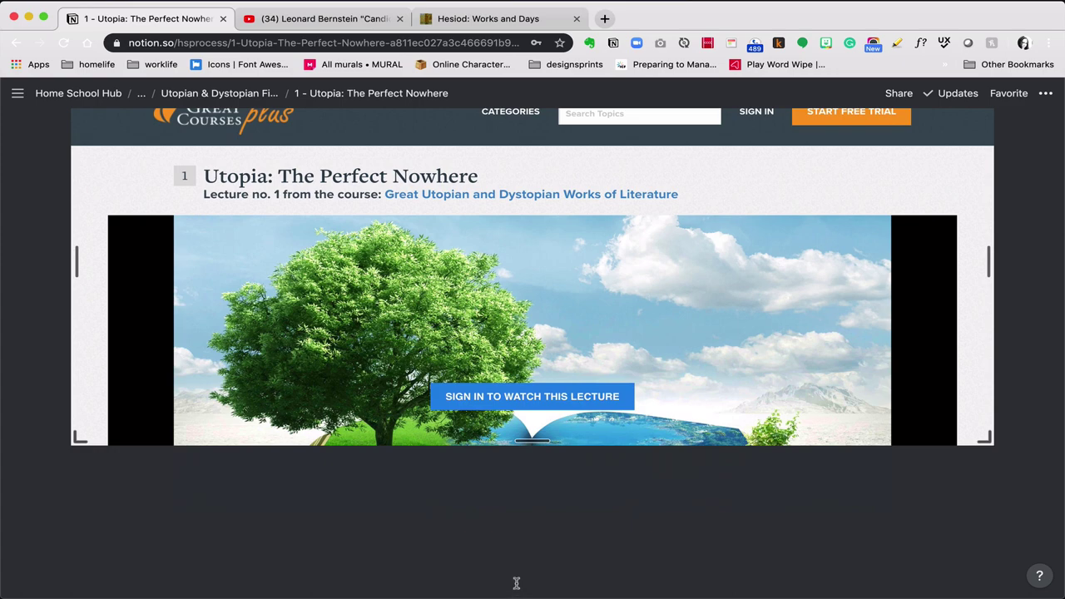
{"action": "left_click_drag", "start_coordinate": [529, 439], "coordinate": [528, 581]}
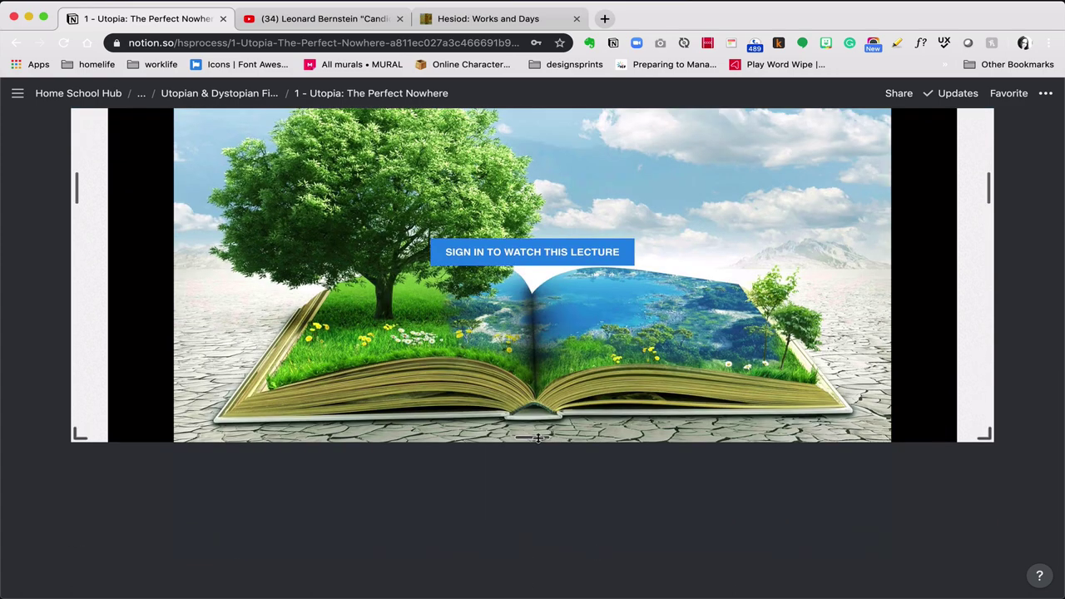
{"action": "left_click_drag", "start_coordinate": [538, 438], "coordinate": [539, 497]}
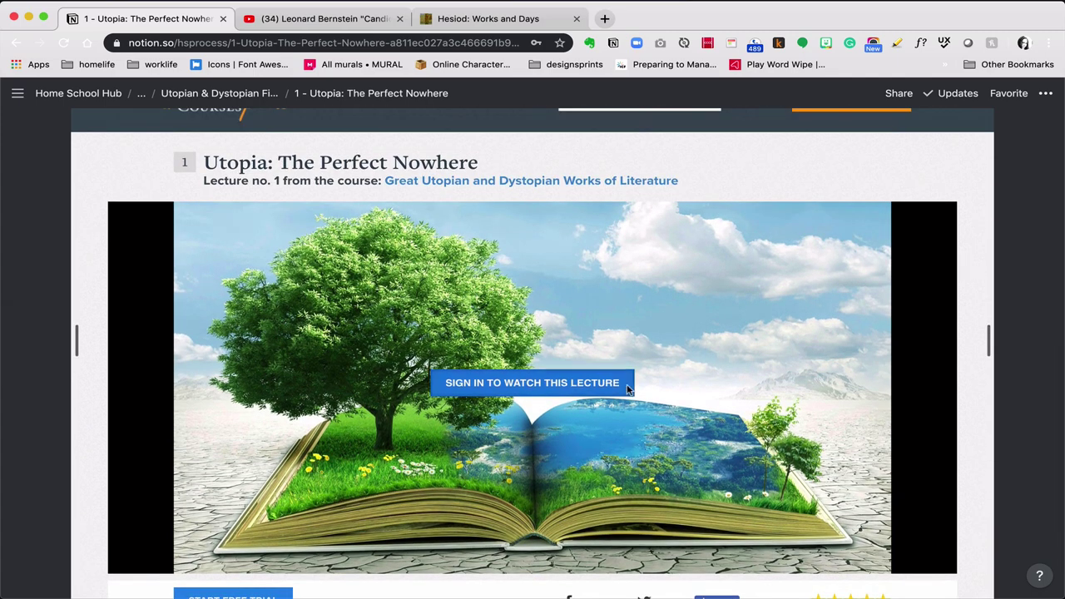
{"action": "scroll", "coordinate": [1039, 311], "scroll_direction": "up", "scroll_amount": 1}
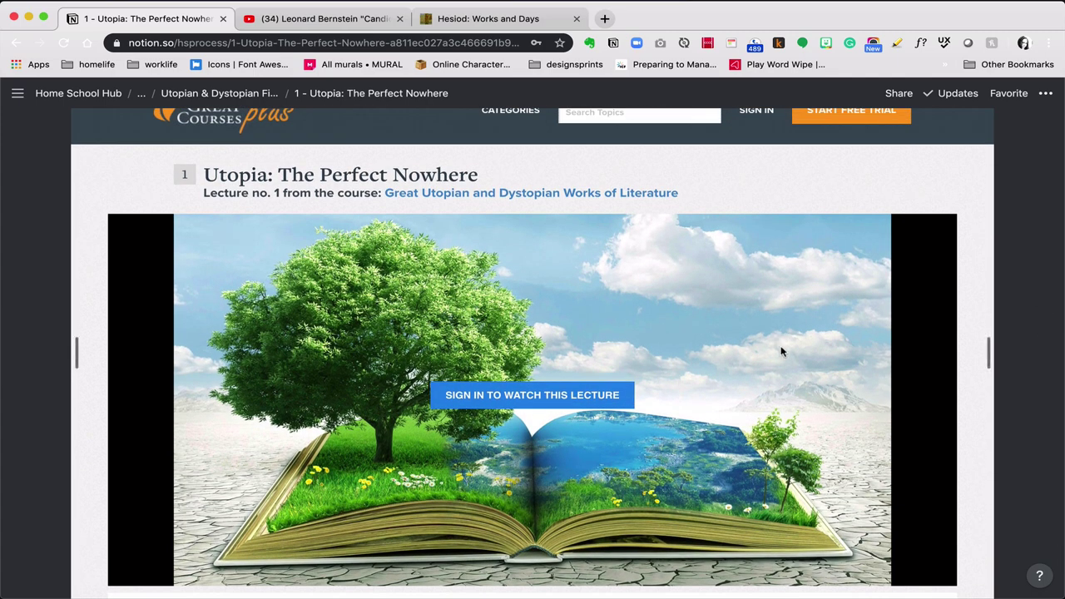
{"action": "scroll", "coordinate": [1037, 282], "scroll_direction": "up", "scroll_amount": 10}
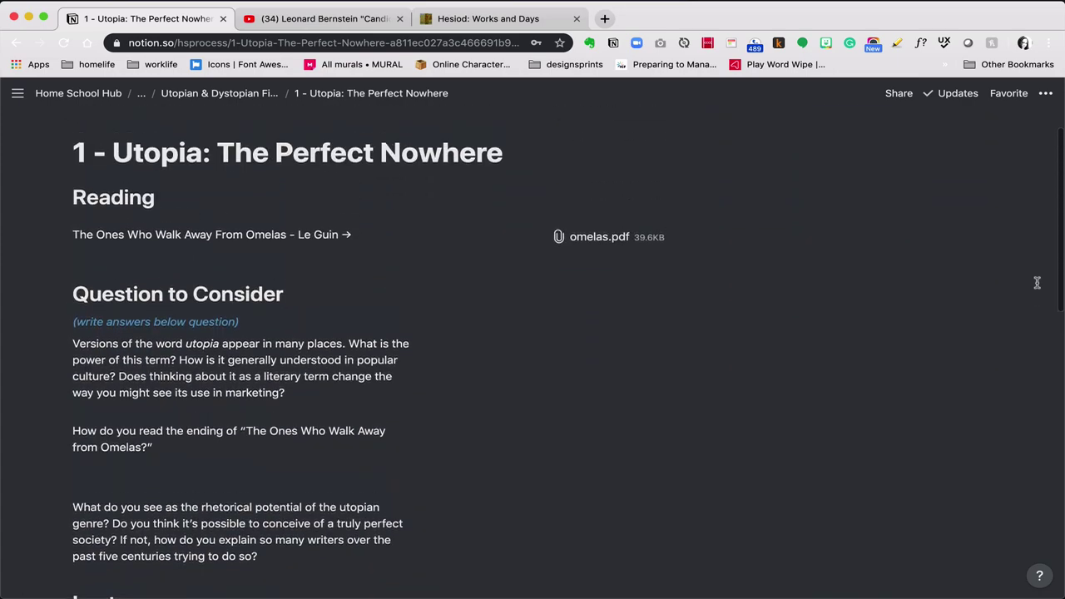
{"action": "scroll", "coordinate": [1036, 283], "scroll_direction": "up", "scroll_amount": 2}
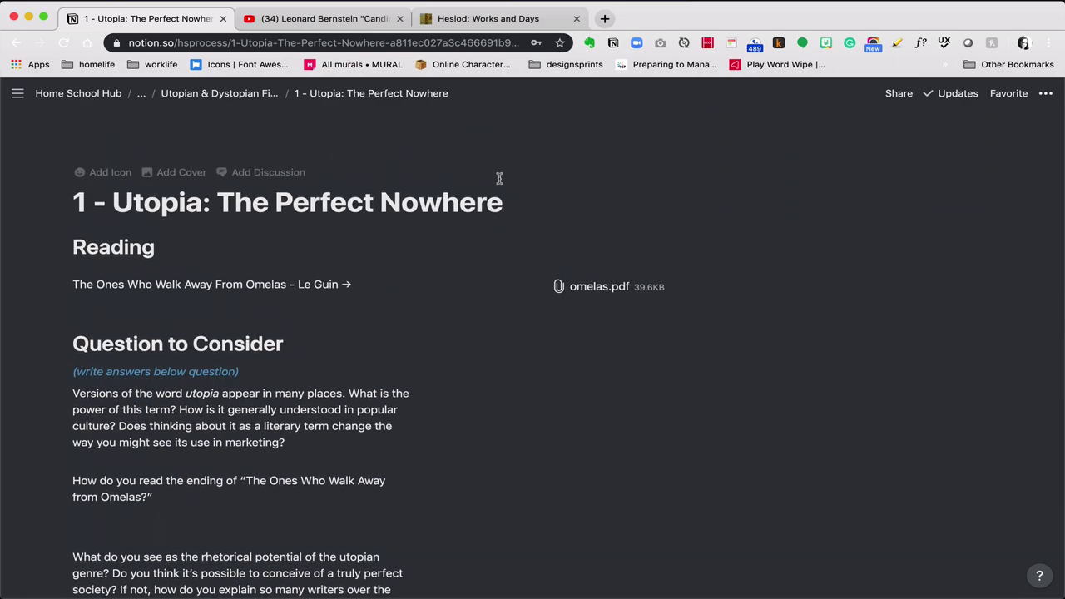
From the course page, open '2- Thomas More and Utopian Origins' and start a line under '(choose 1)'.
{"action": "left_click", "coordinate": [252, 96]}
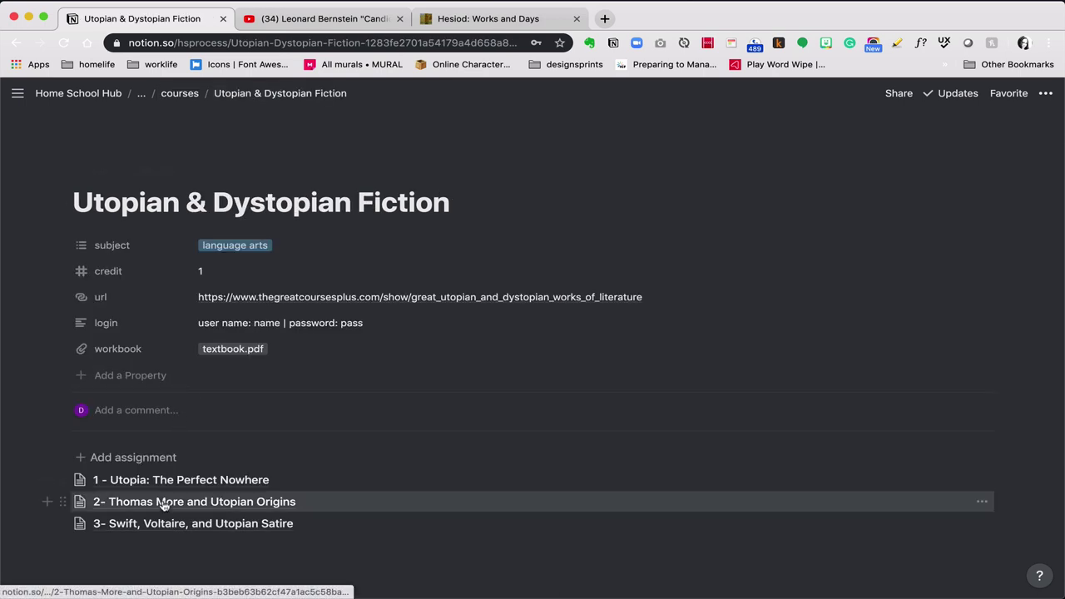
{"action": "left_click", "coordinate": [164, 502]}
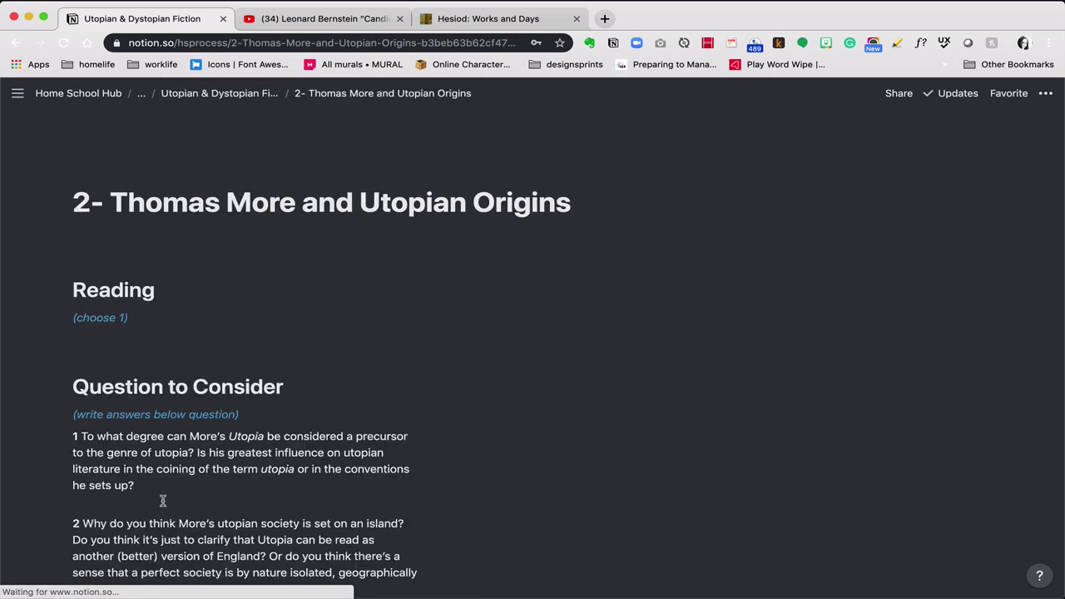
{"action": "left_click", "coordinate": [204, 333]}
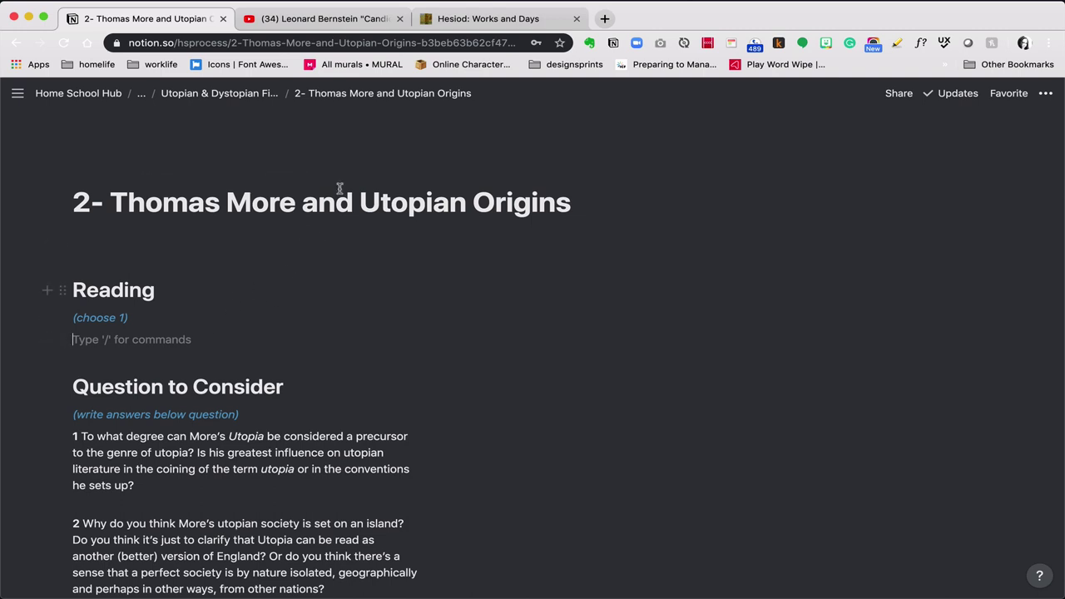
Switch to the Hesiod: Works and Days tab and skim the sacred-texts page.
{"action": "left_click", "coordinate": [493, 21]}
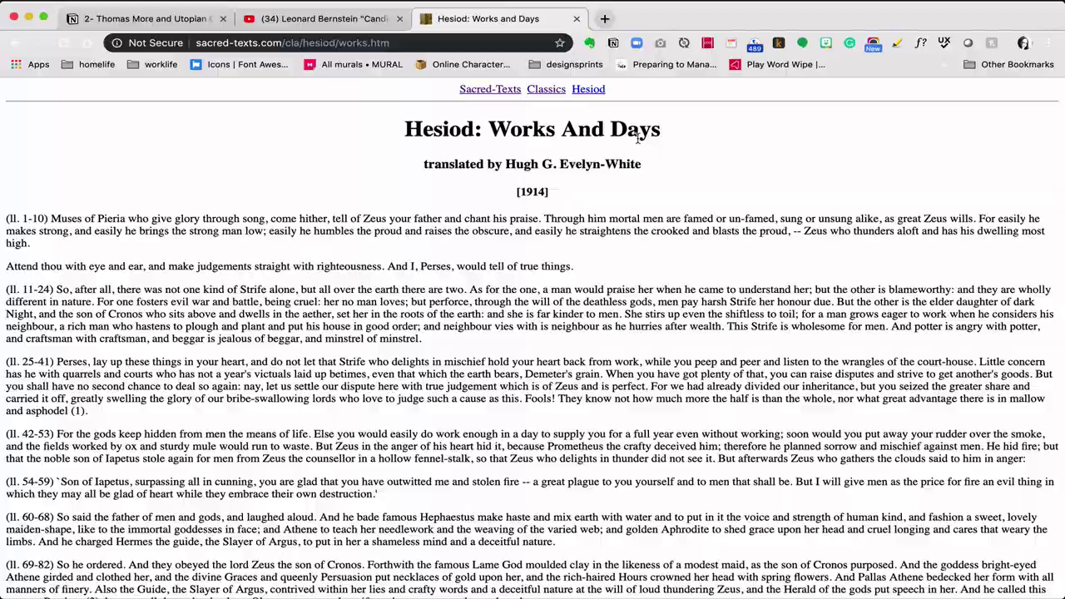
{"action": "scroll", "coordinate": [547, 465], "scroll_direction": "down", "scroll_amount": 20}
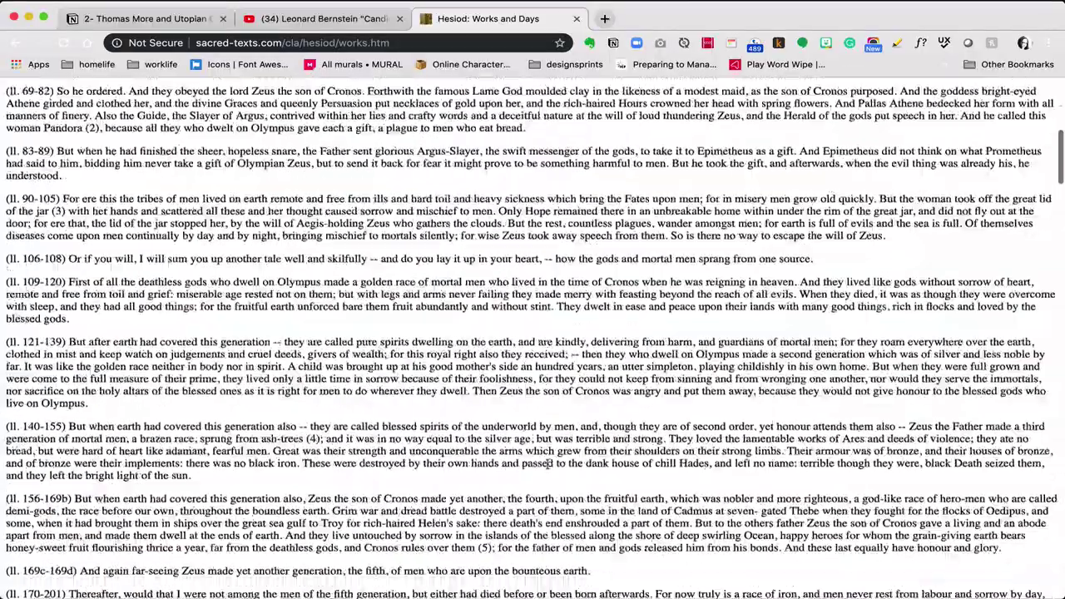
{"action": "scroll", "coordinate": [548, 464], "scroll_direction": "down", "scroll_amount": 20}
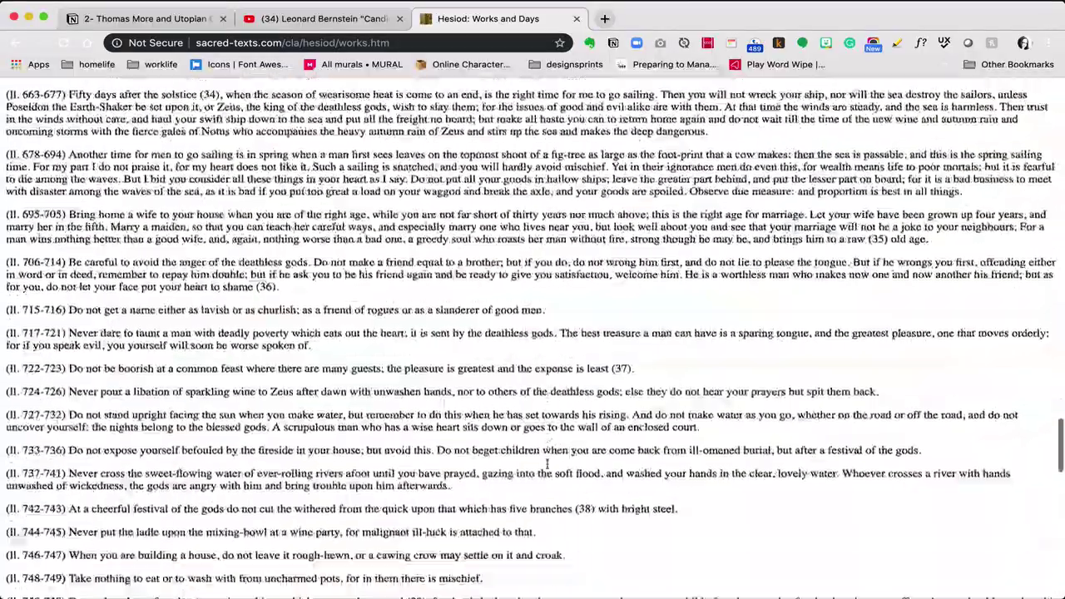
{"action": "scroll", "coordinate": [548, 465], "scroll_direction": "up", "scroll_amount": 12}
{"action": "scroll", "coordinate": [547, 464], "scroll_direction": "up", "scroll_amount": 20}
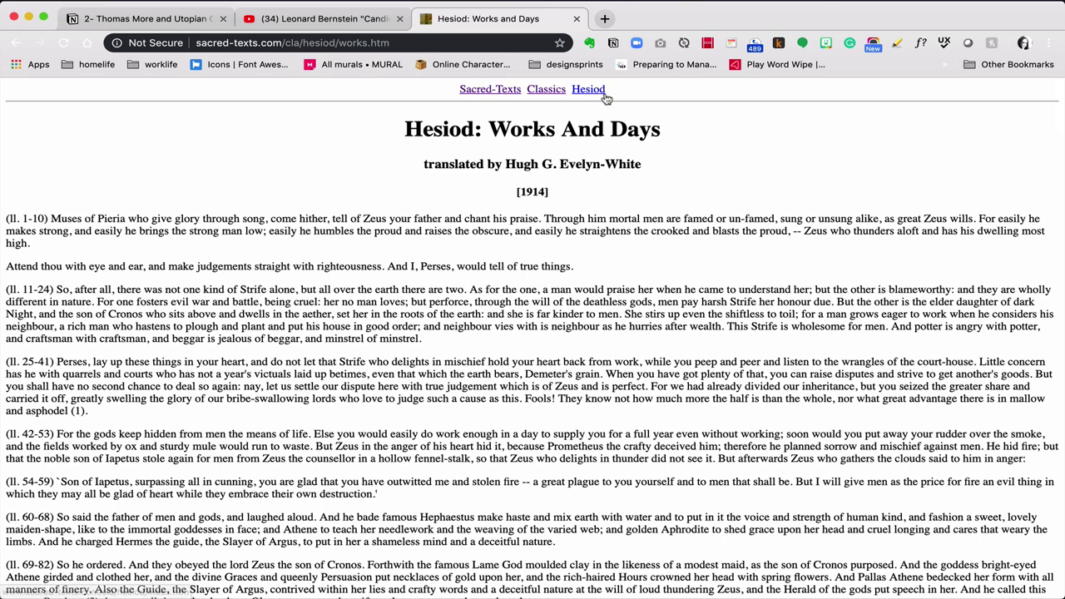
Clip the Hesiod page with Save to Notion into '2- Thomas More and Utopian Origins'.
{"action": "left_click", "coordinate": [613, 43]}
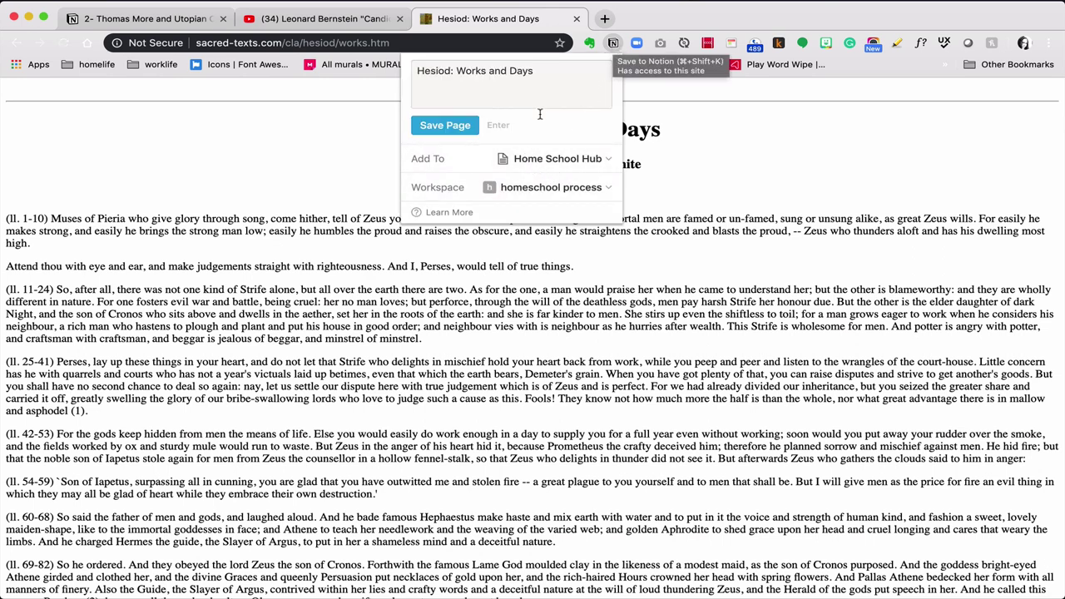
{"action": "left_click", "coordinate": [528, 161]}
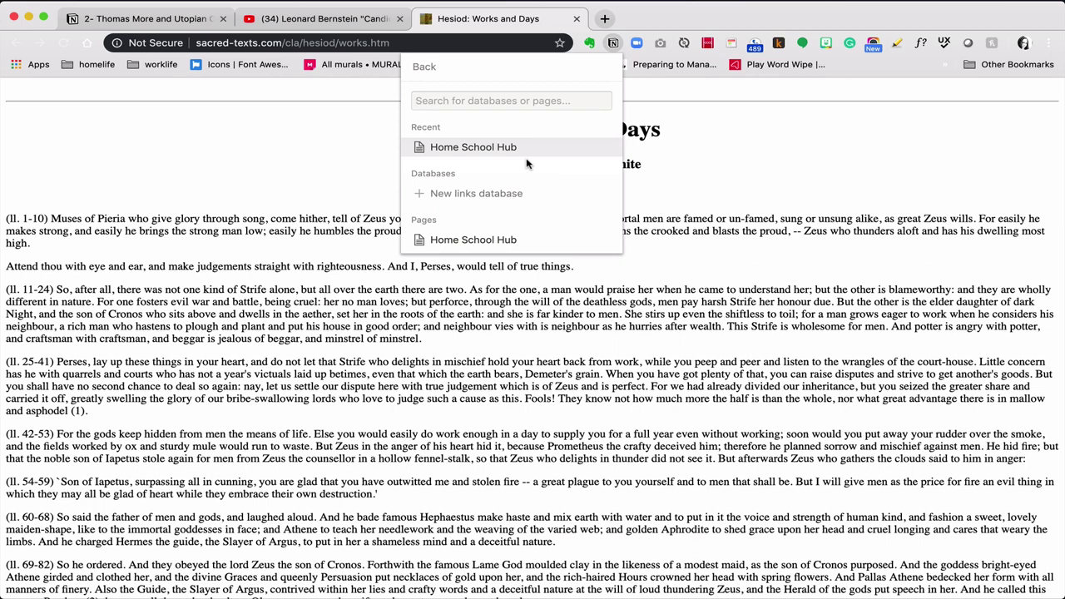
{"action": "type", "text": "2-"}
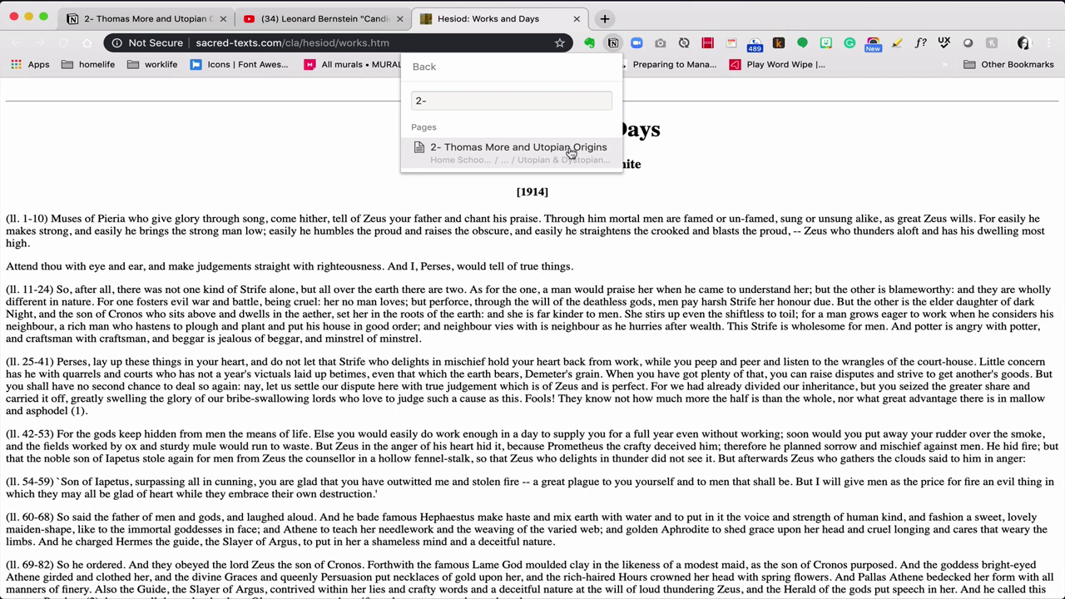
{"action": "left_click", "coordinate": [570, 153]}
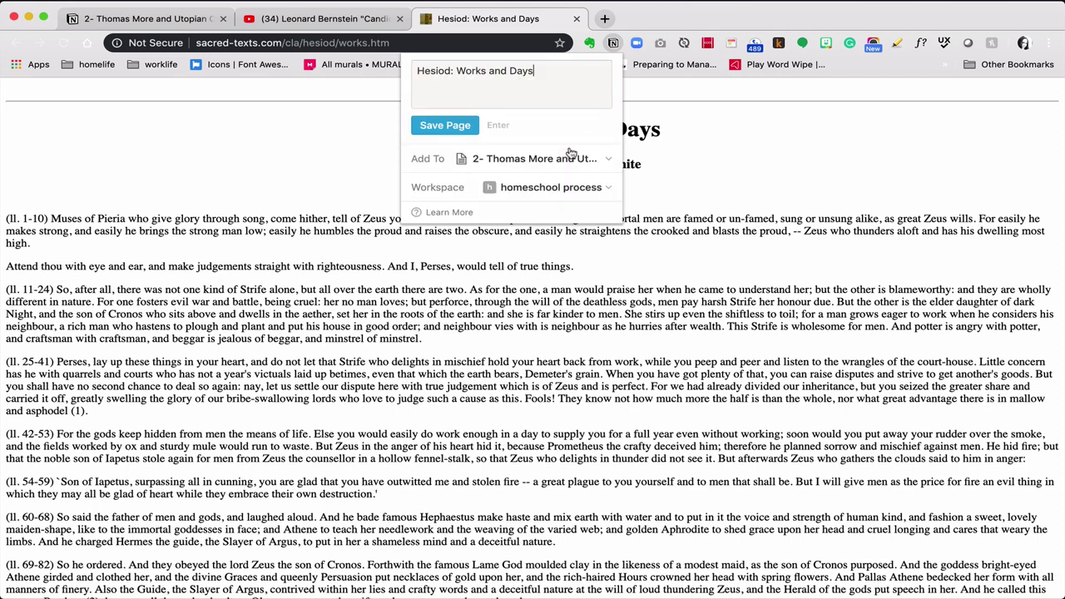
{"action": "left_click", "coordinate": [461, 126]}
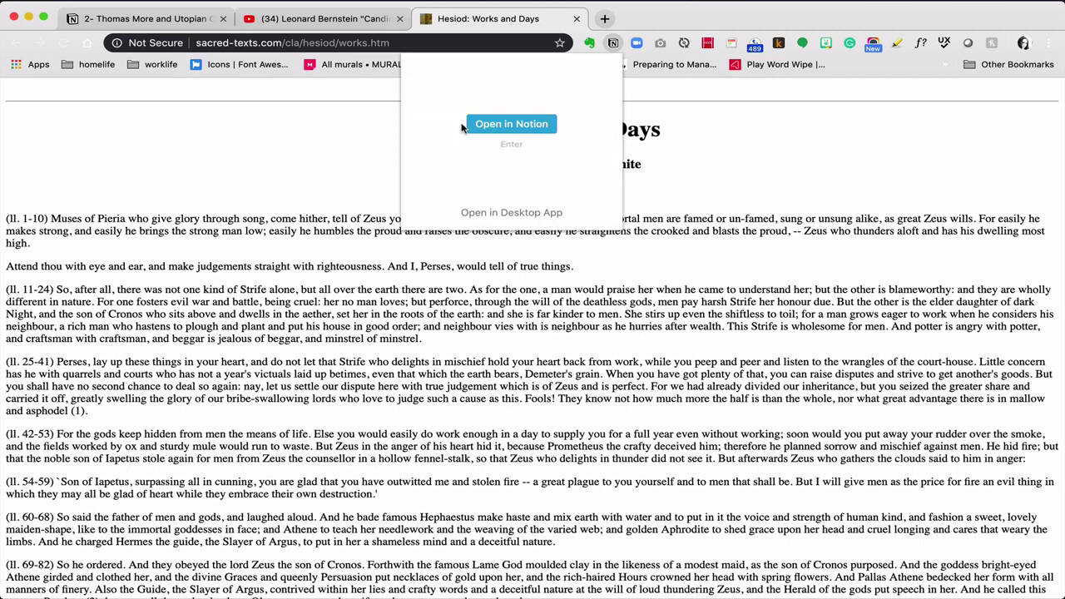
Drag the clipped Hesiod: Works and Days link up under the '(choose 1)' Reading note.
{"action": "left_click", "coordinate": [150, 18]}
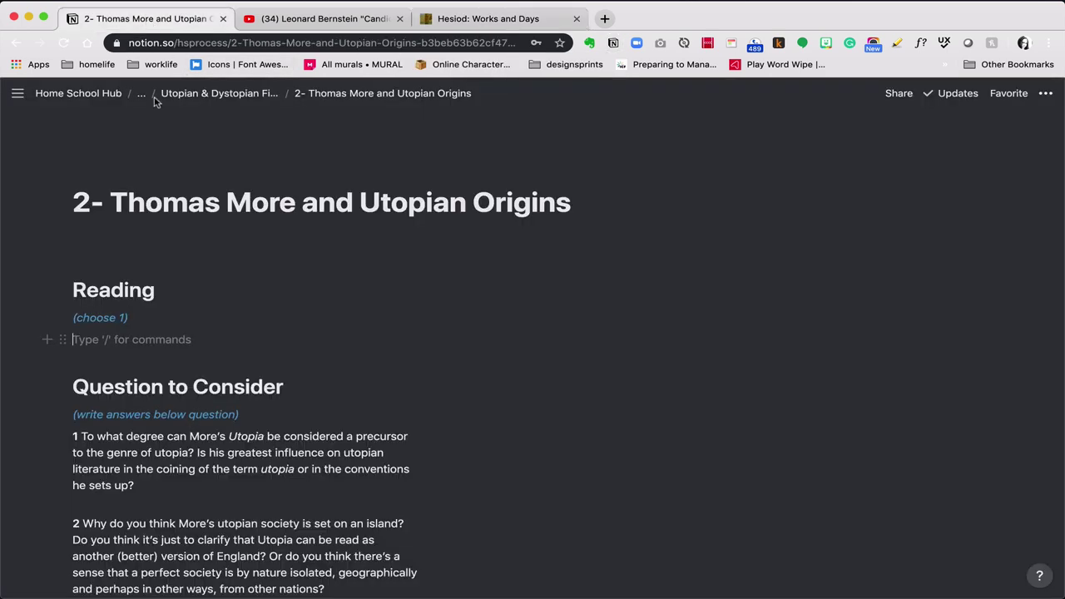
{"action": "scroll", "coordinate": [159, 400], "scroll_direction": "down", "scroll_amount": 5}
{"action": "mouse_move", "coordinate": [3, 411]}
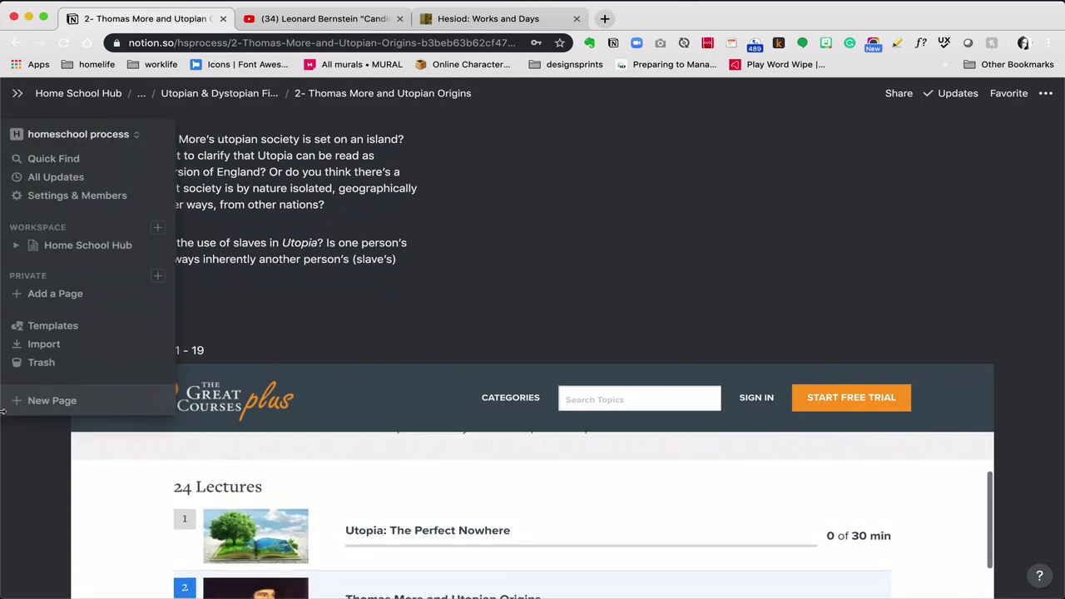
{"action": "scroll", "coordinate": [33, 488], "scroll_direction": "down", "scroll_amount": 10}
{"action": "left_click", "coordinate": [141, 507]}
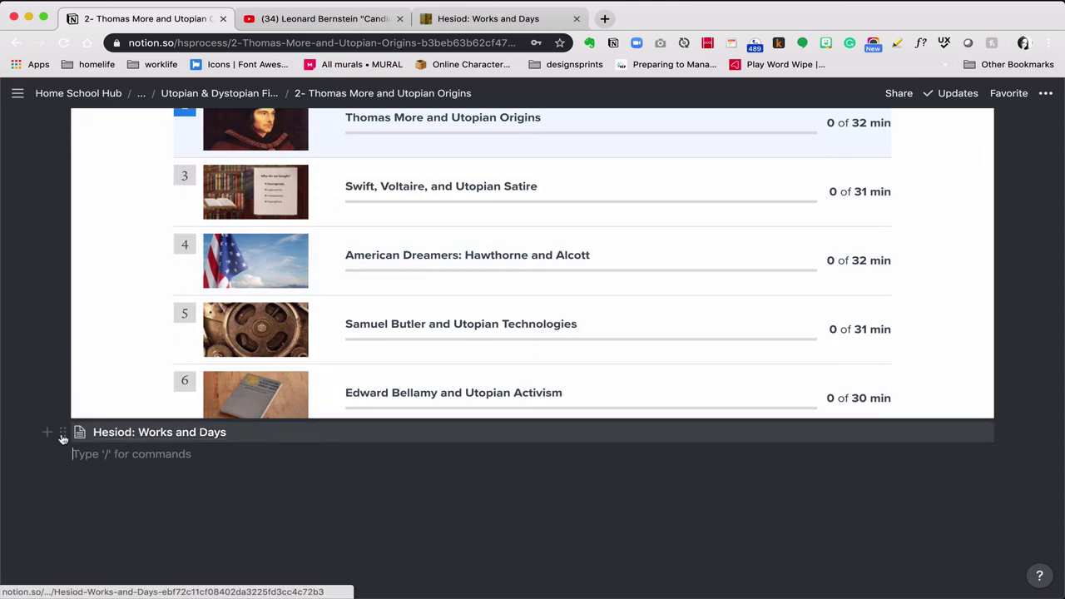
{"action": "left_click_drag", "start_coordinate": [63, 438], "coordinate": [76, 339]}
{"action": "scroll", "coordinate": [70, 353], "scroll_direction": "up", "scroll_amount": 15}
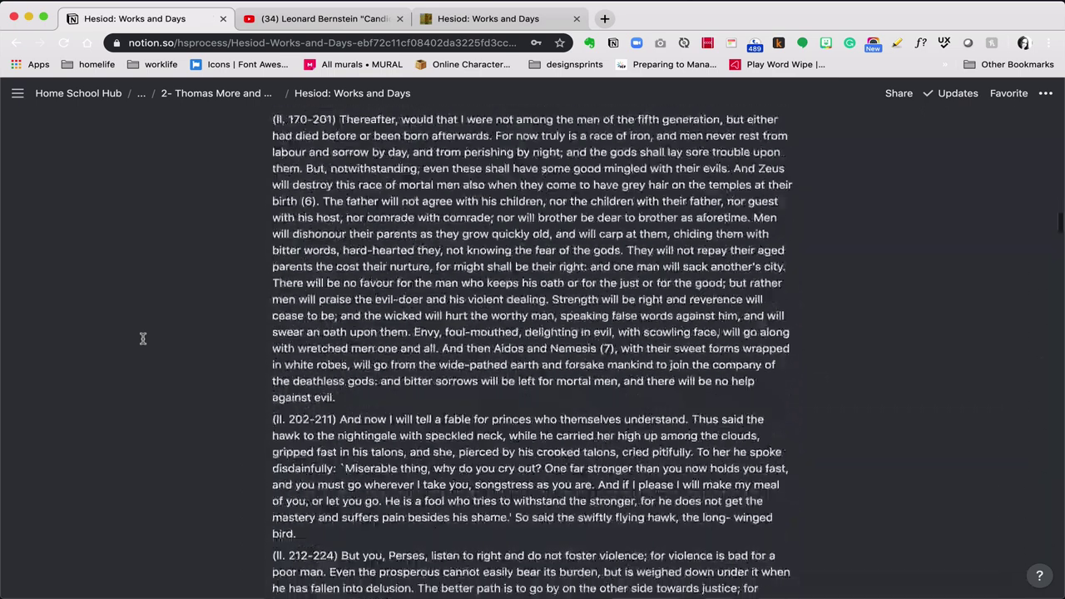
Compare the clipped Hesiod text in Notion against the original sacred-texts page.
{"action": "scroll", "coordinate": [143, 338], "scroll_direction": "up", "scroll_amount": 15}
{"action": "scroll", "coordinate": [144, 338], "scroll_direction": "up", "scroll_amount": 10}
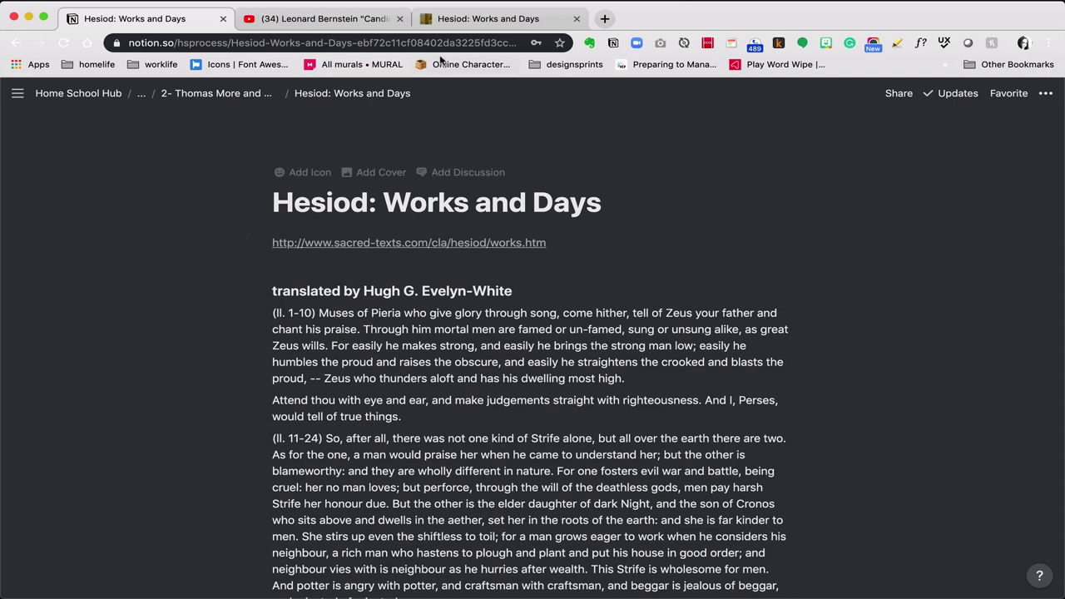
{"action": "left_click", "coordinate": [488, 18]}
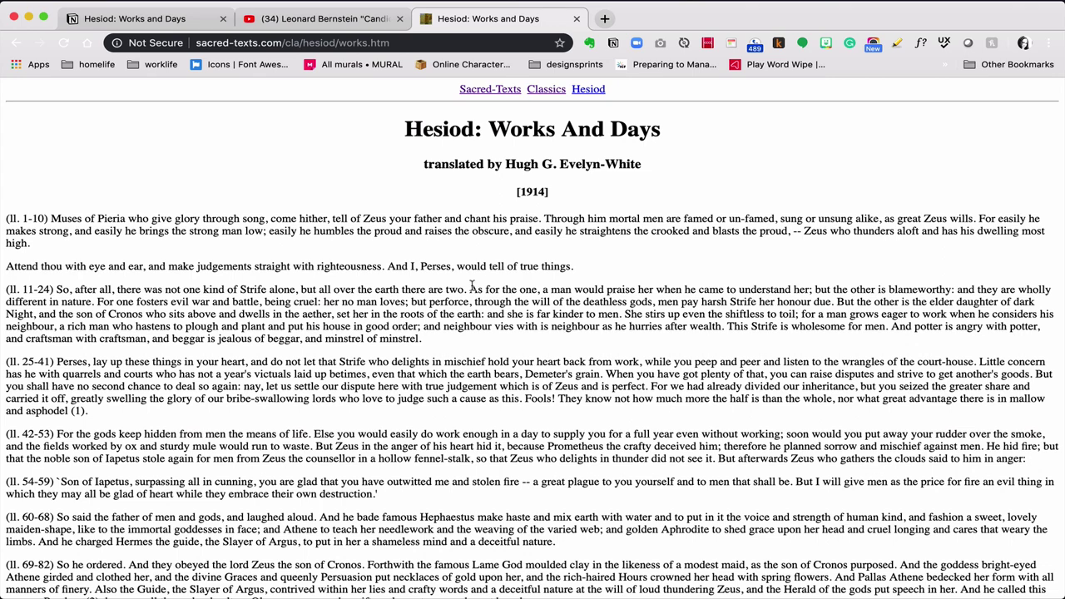
{"action": "left_click", "coordinate": [163, 20]}
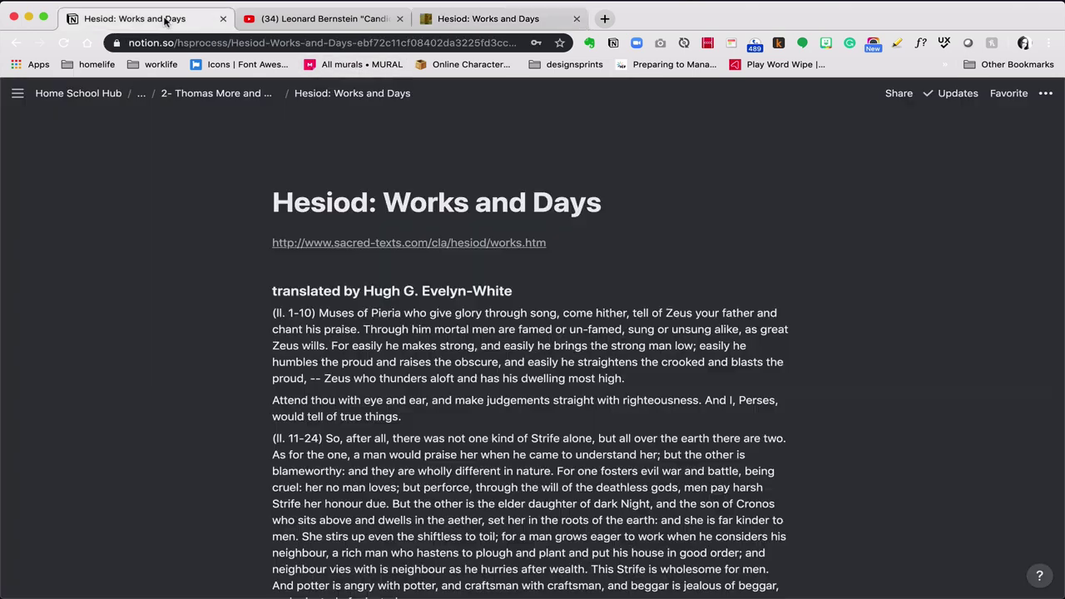
{"action": "scroll", "coordinate": [349, 490], "scroll_direction": "down", "scroll_amount": 3}
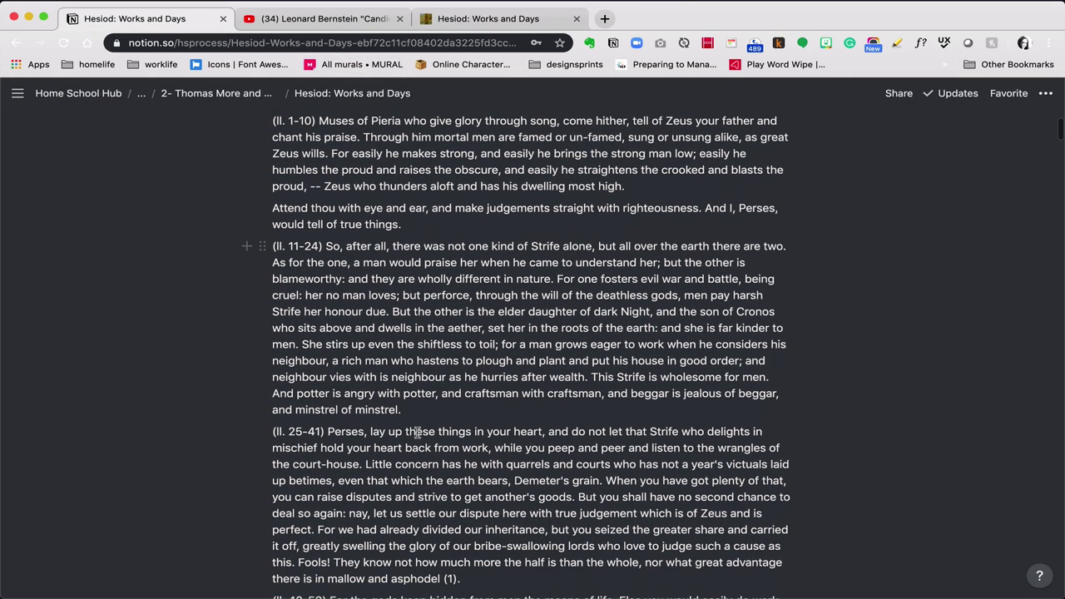
{"action": "scroll", "coordinate": [341, 432], "scroll_direction": "up", "scroll_amount": 3}
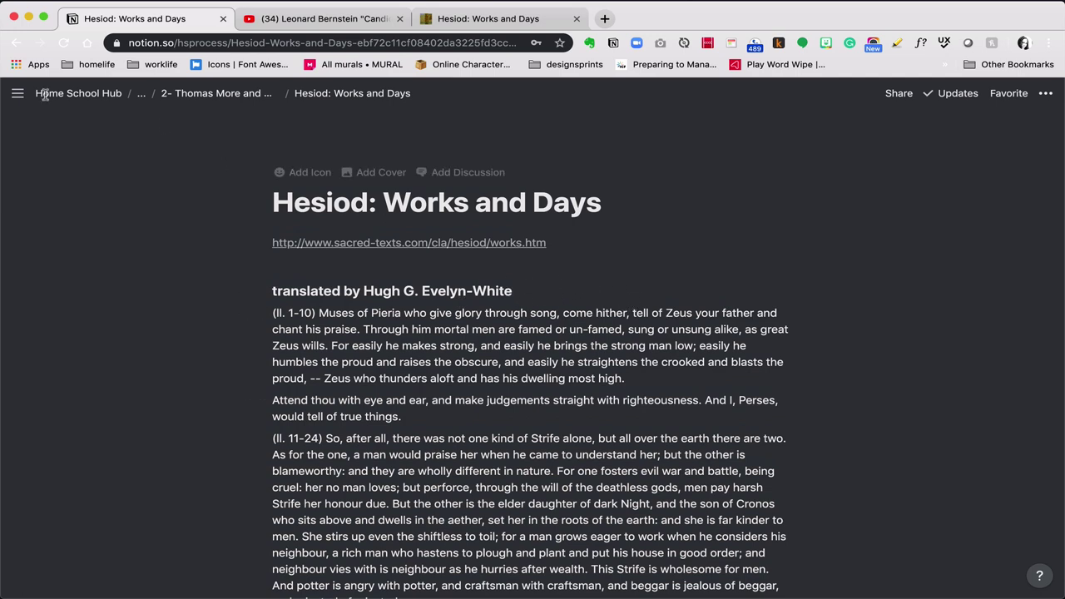
{"action": "left_click", "coordinate": [17, 95]}
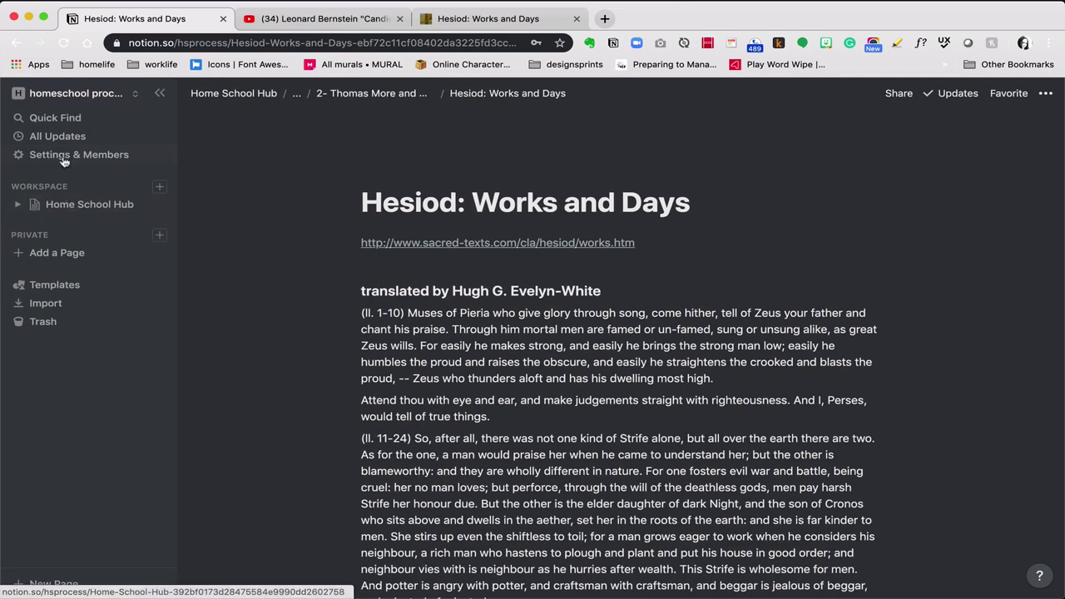
{"action": "left_click", "coordinate": [67, 156]}
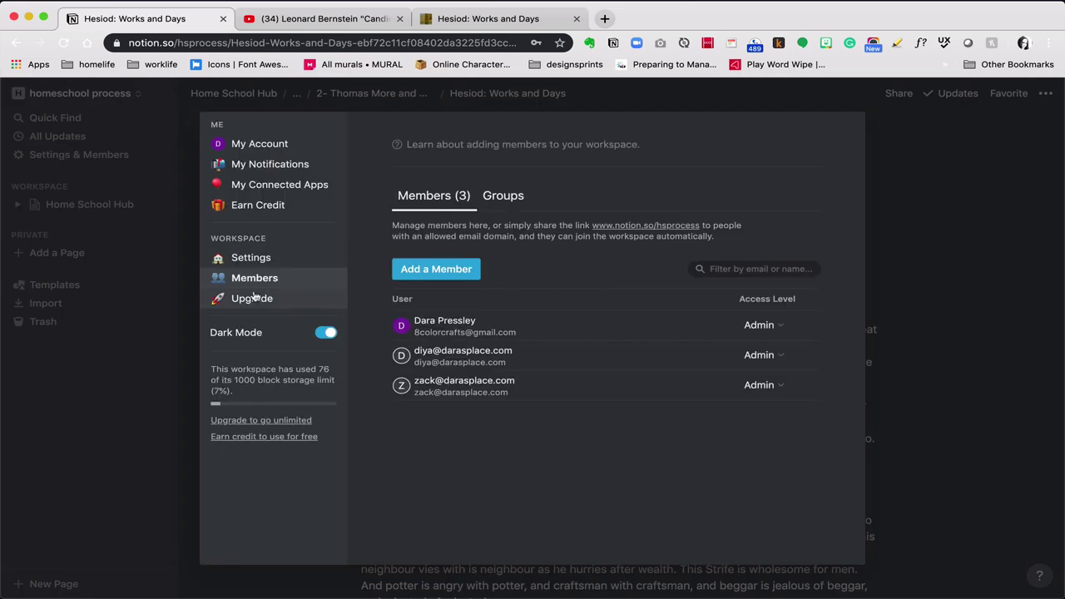
{"action": "left_click", "coordinate": [323, 334]}
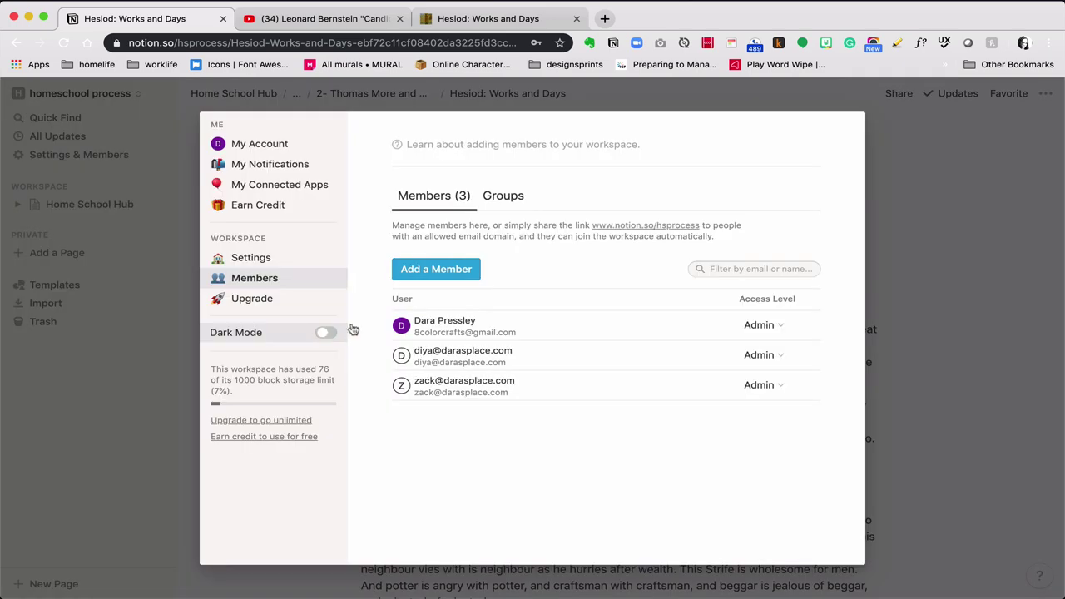
{"action": "left_click", "coordinate": [972, 279]}
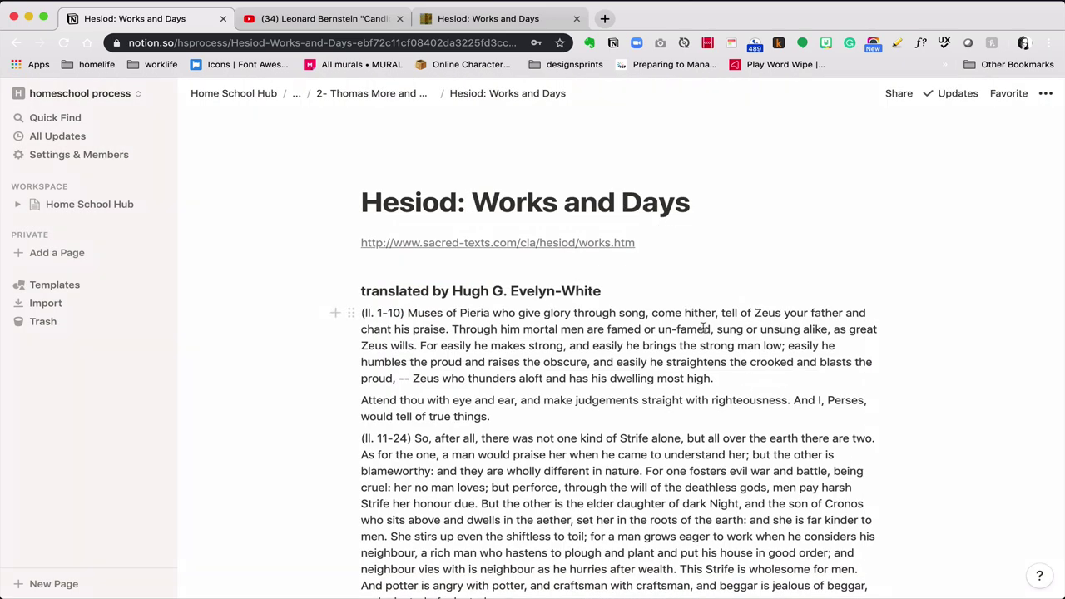
{"action": "left_click", "coordinate": [123, 158]}
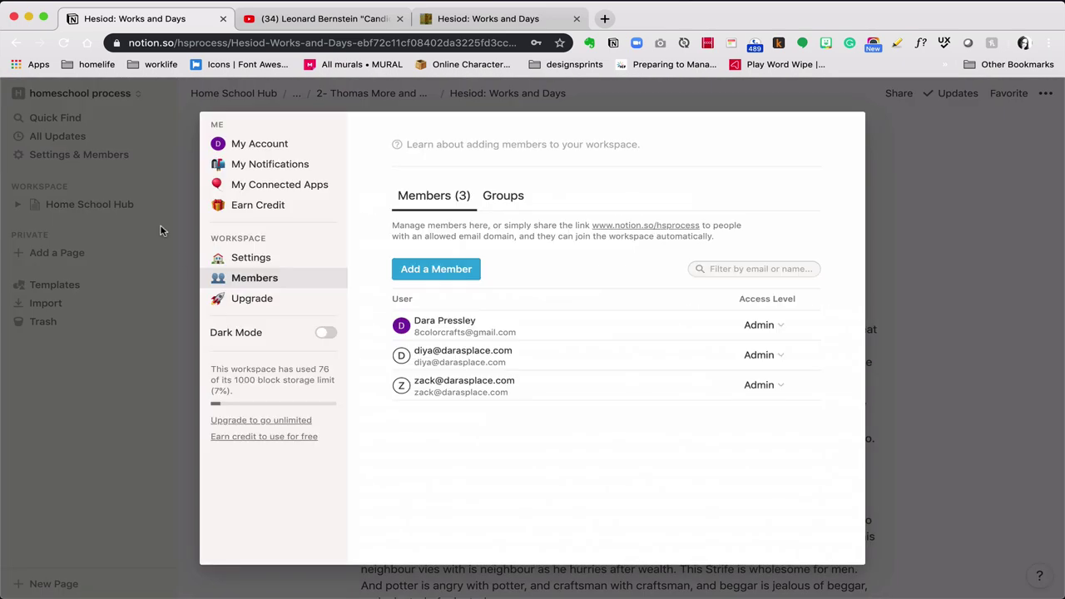
{"action": "left_click", "coordinate": [328, 331]}
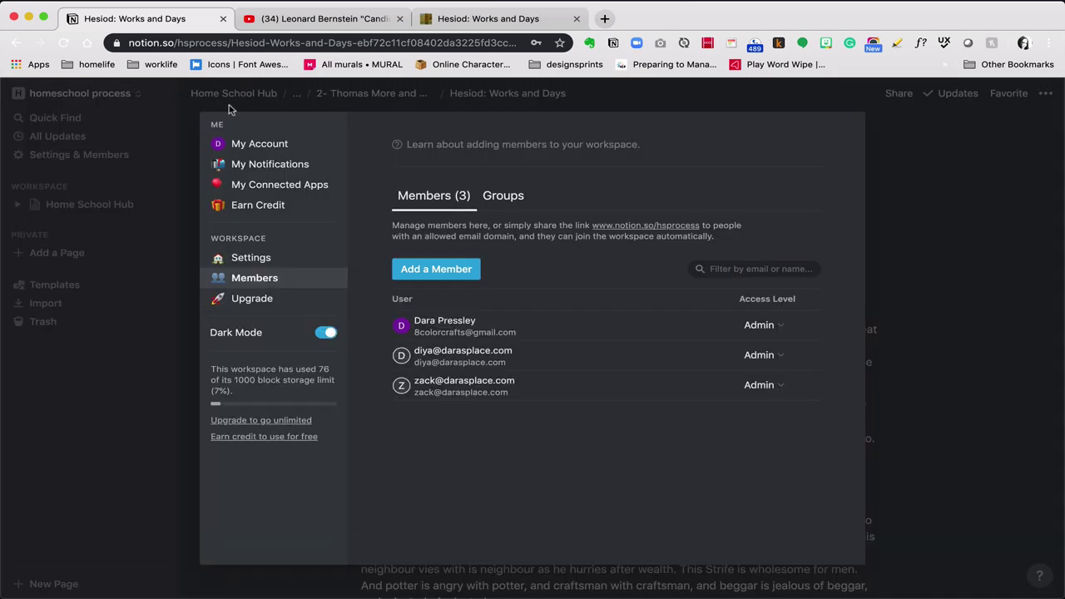
{"action": "left_click", "coordinate": [232, 107]}
{"action": "left_click", "coordinate": [159, 103]}
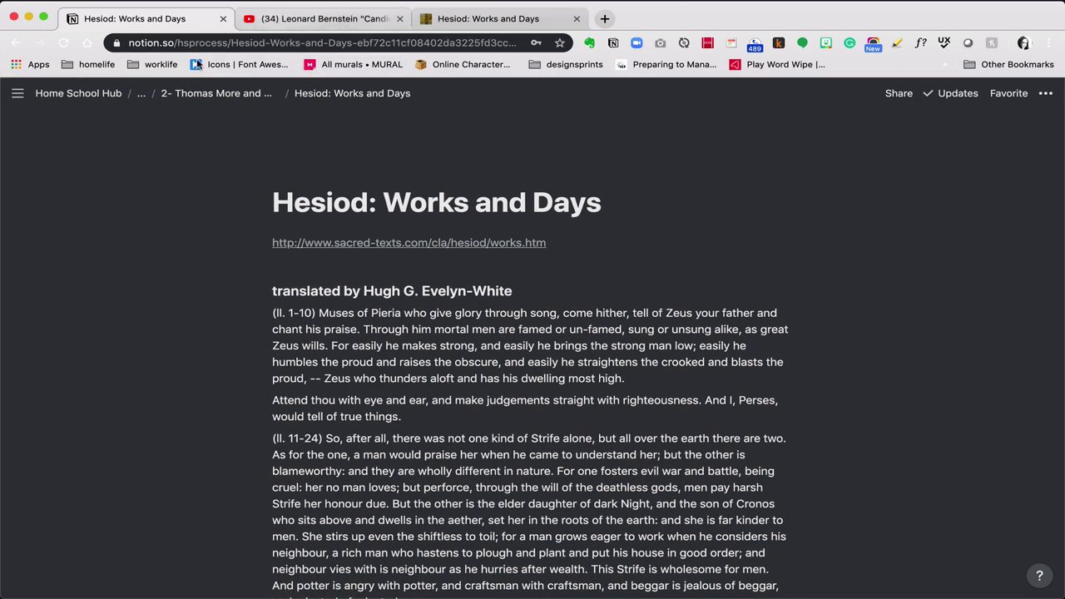
Open '3- Swift, Voltaire, and Utopian Satire' via the breadcrumbs and add a line under The City of the Sun.
{"action": "left_click", "coordinate": [212, 93]}
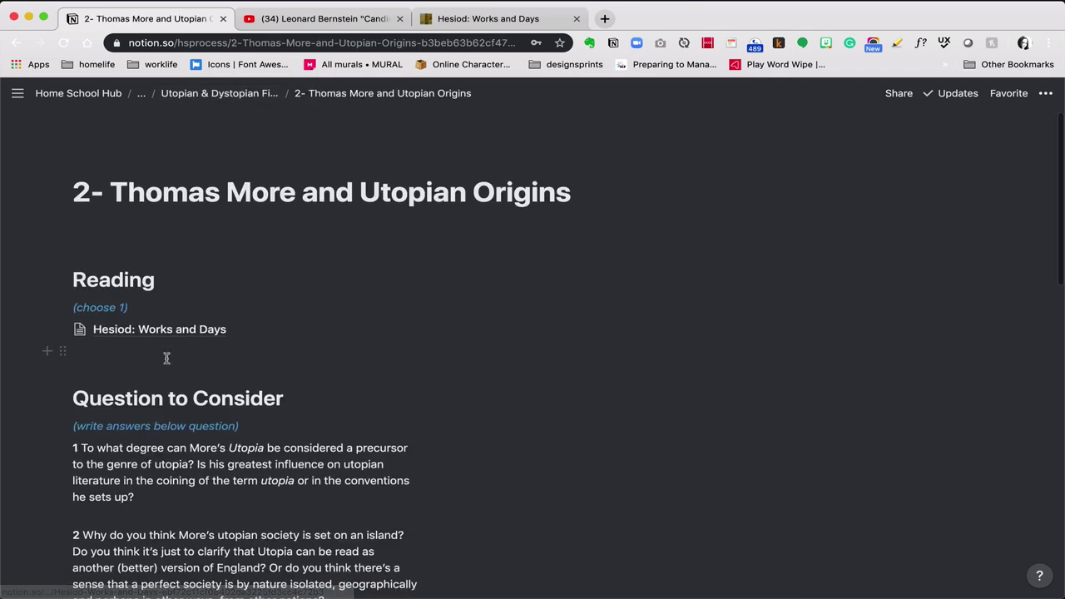
{"action": "left_click", "coordinate": [217, 93]}
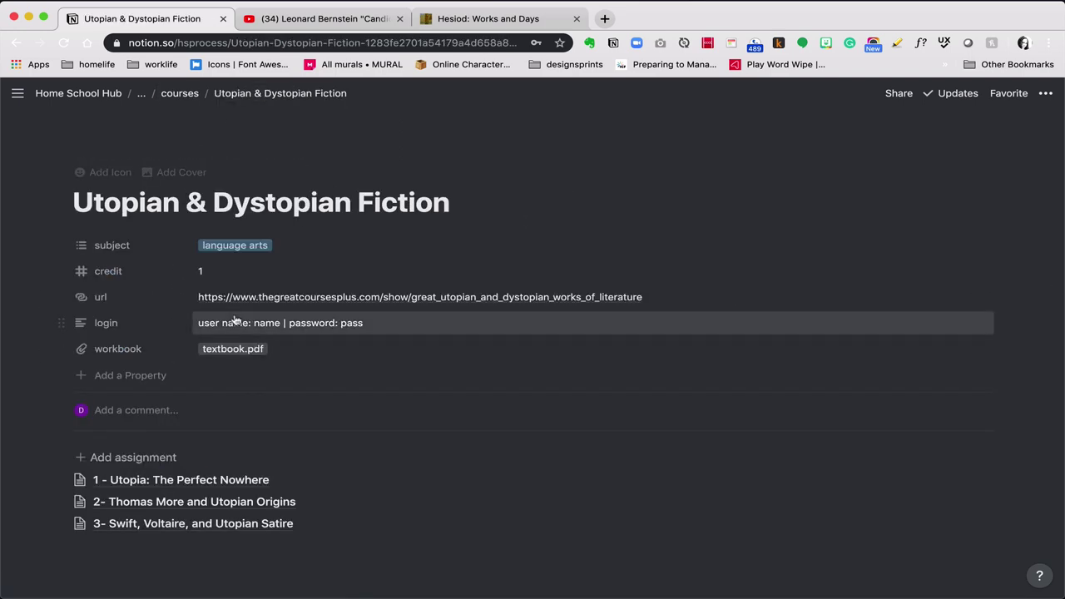
{"action": "left_click", "coordinate": [170, 529]}
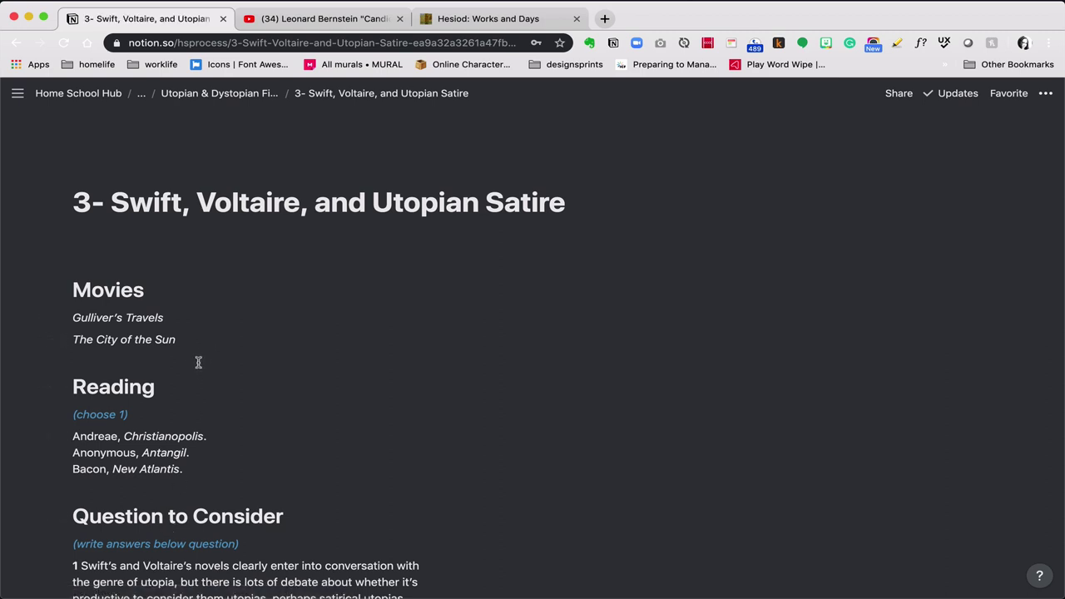
{"action": "scroll", "coordinate": [198, 361], "scroll_direction": "down", "scroll_amount": 3}
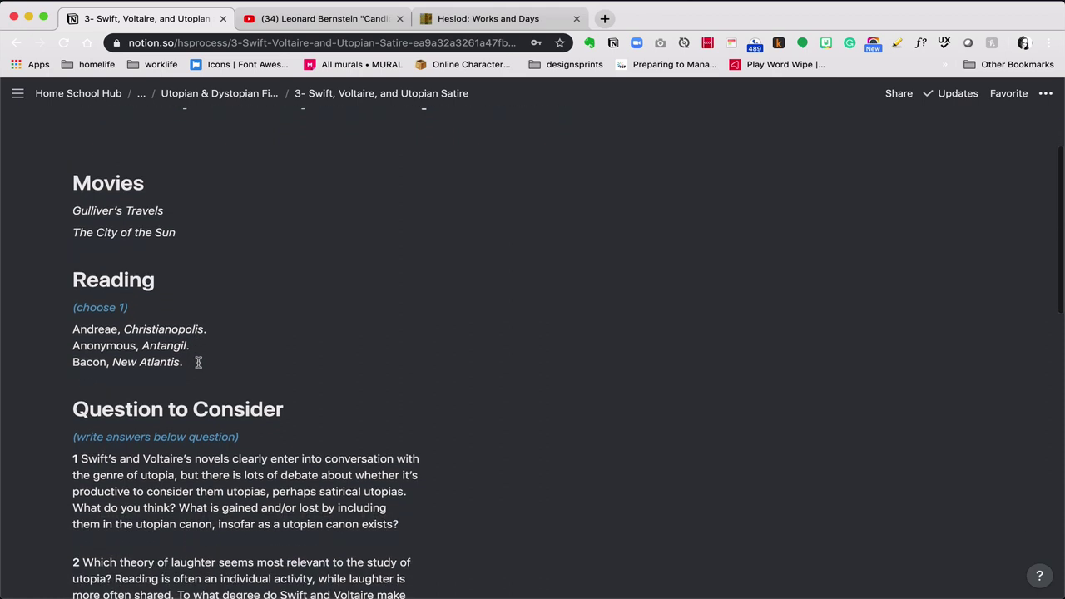
{"action": "scroll", "coordinate": [198, 362], "scroll_direction": "up", "scroll_amount": 1}
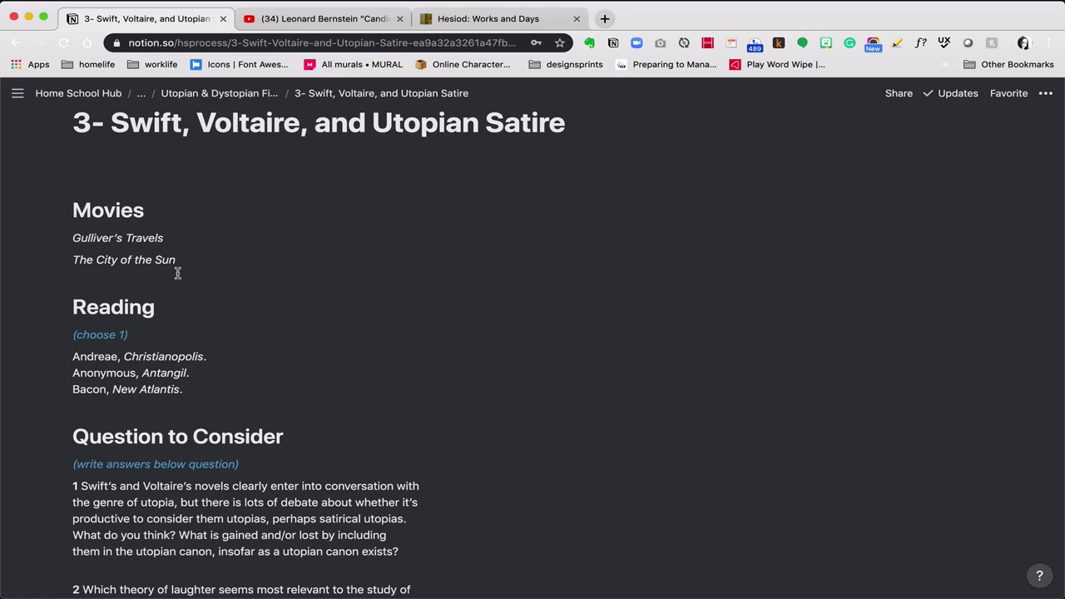
{"action": "key", "text": "Return"}
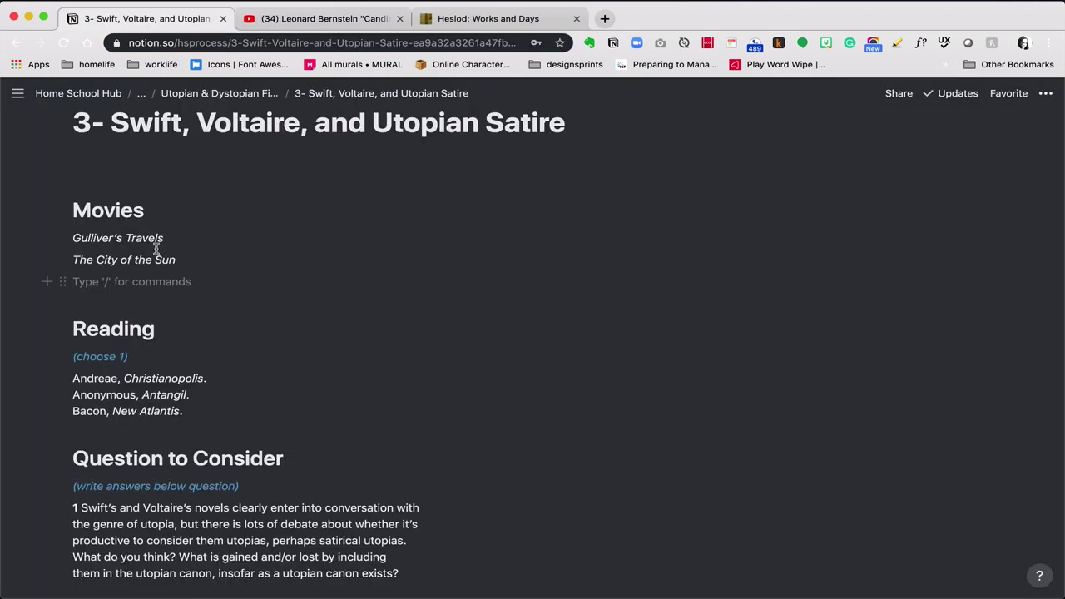
Paste the Leonard Bernstein 'Candide' YouTube link and turn it into a bookmark.
{"action": "key", "text": "cmd+v"}
{"action": "left_click", "coordinate": [489, 340]}
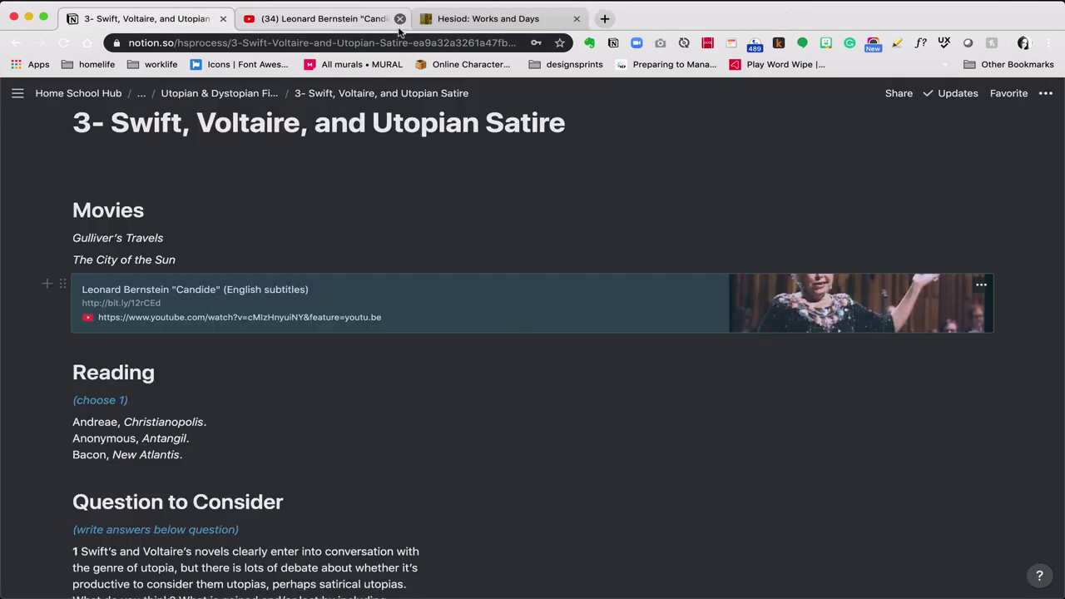
{"action": "scroll", "coordinate": [388, 307], "scroll_direction": "down", "scroll_amount": 2}
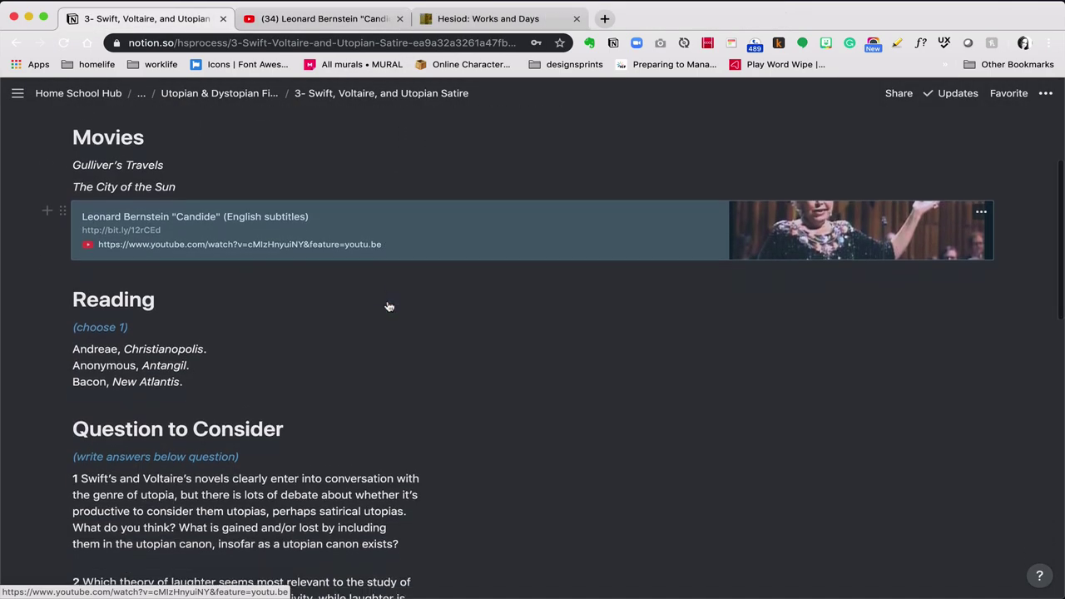
{"action": "scroll", "coordinate": [383, 299], "scroll_direction": "up", "scroll_amount": 4}
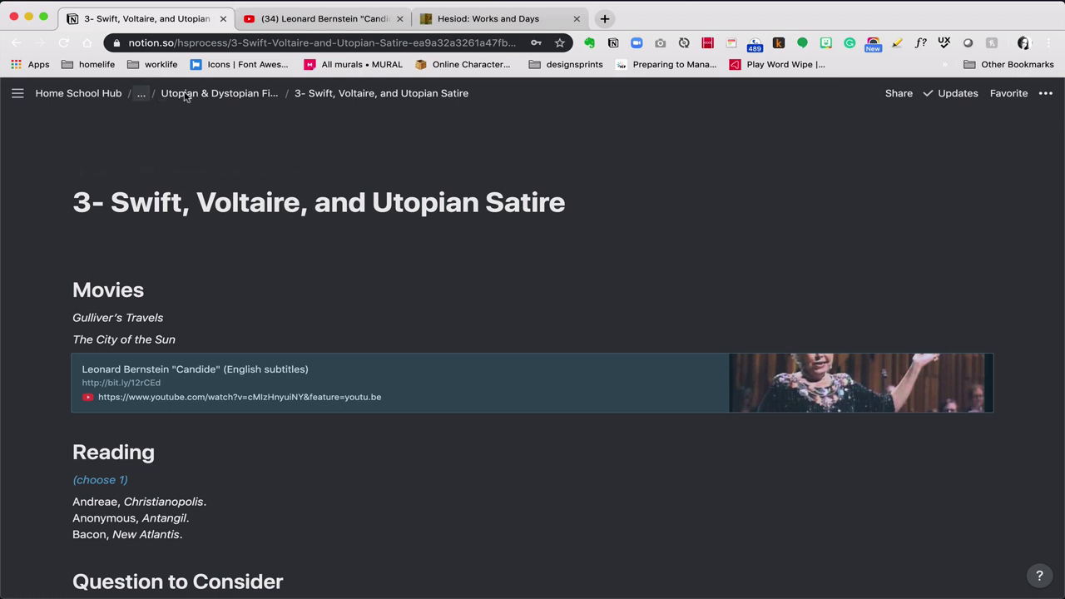
Climb the breadcrumbs from the Swift assignment to the seven-course courses table.
{"action": "left_click", "coordinate": [187, 96]}
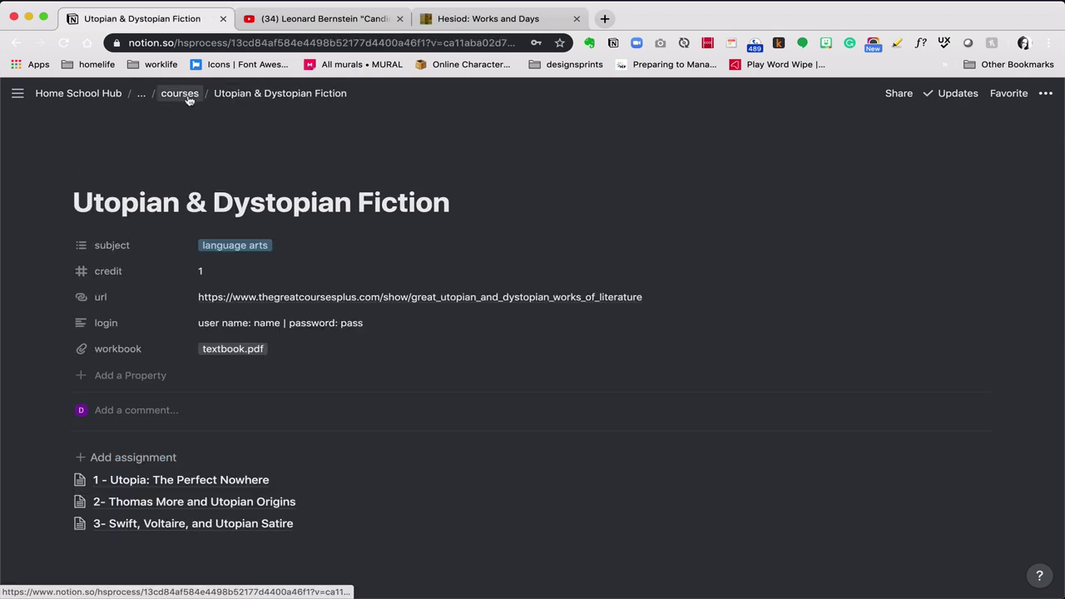
{"action": "left_click", "coordinate": [185, 96]}
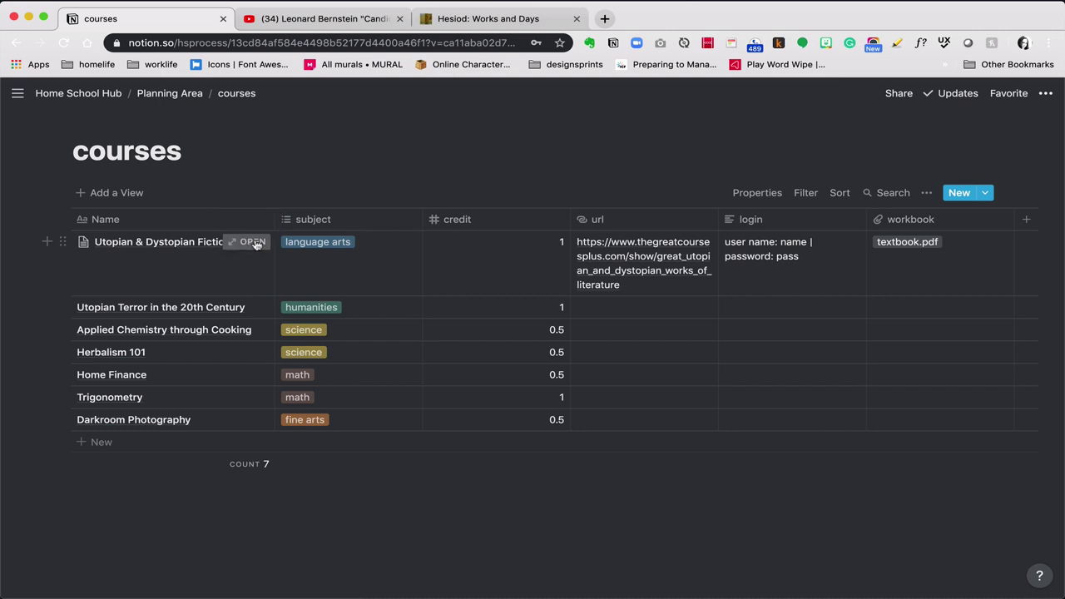
Open the Utopian & Dystopian Fiction page and share it publicly, read-only, allowing duplicate as template.
{"action": "left_click", "coordinate": [252, 243]}
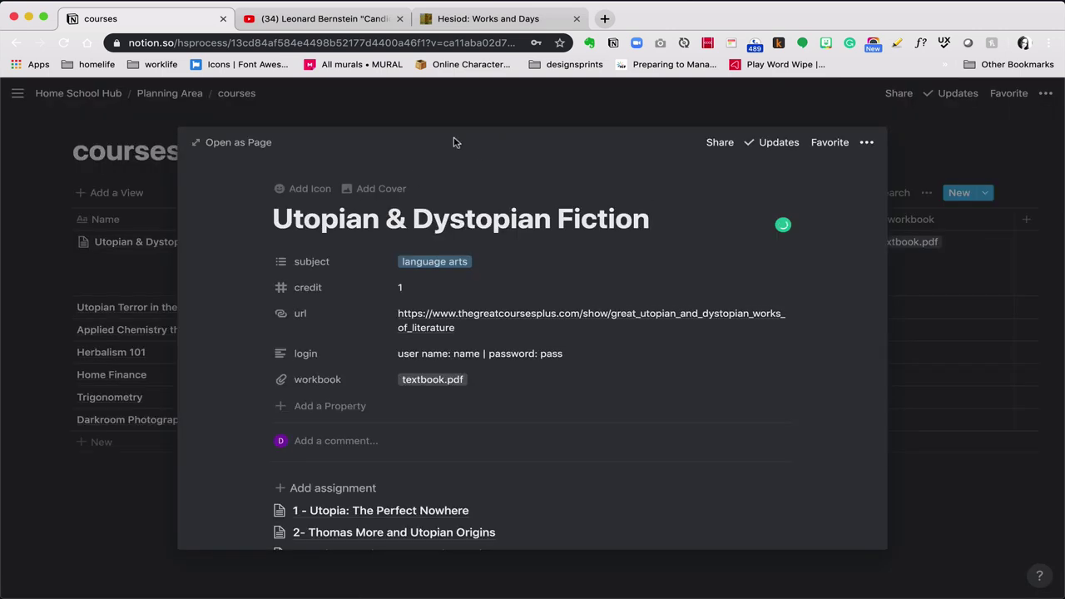
{"action": "left_click", "coordinate": [230, 144]}
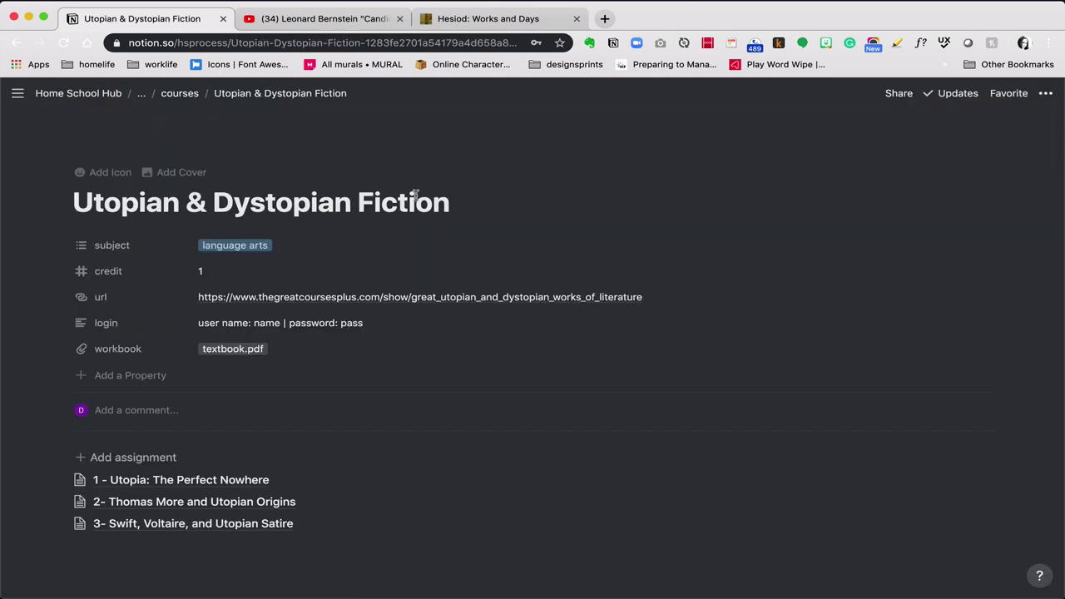
{"action": "left_click", "coordinate": [899, 98]}
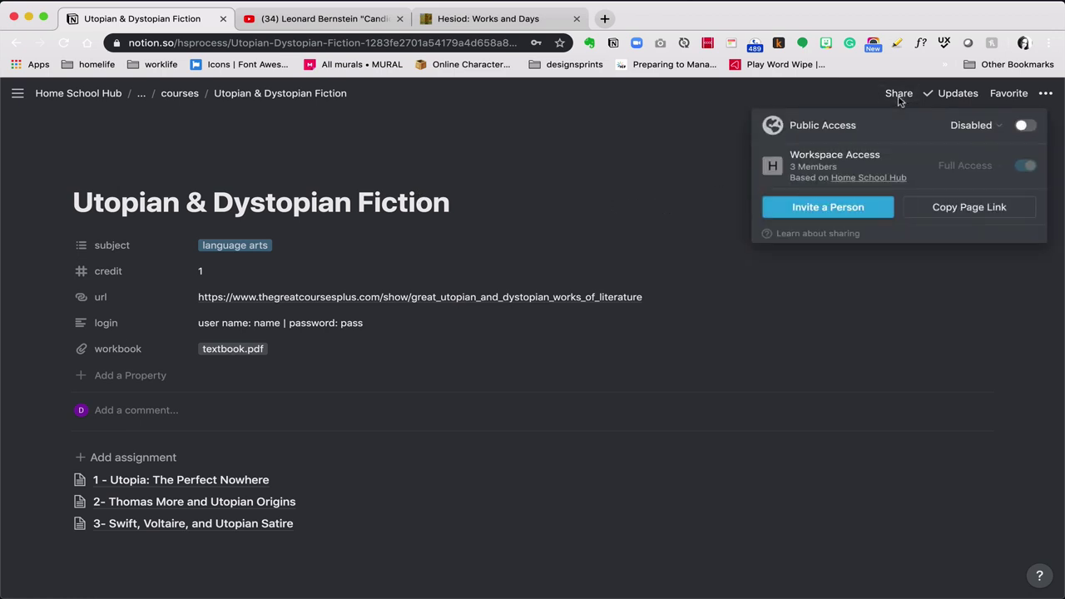
{"action": "left_click", "coordinate": [1026, 126]}
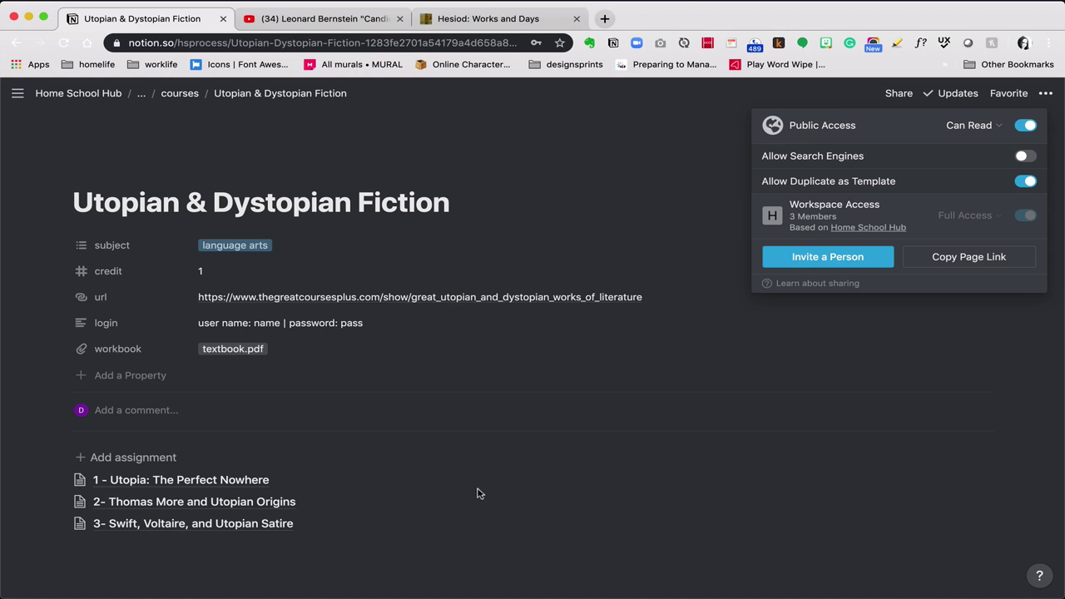
{"action": "mouse_move", "coordinate": [903, 192]}
{"action": "mouse_move", "coordinate": [1023, 184]}
Close the share menu and go back to the courses database.
{"action": "left_click", "coordinate": [185, 97]}
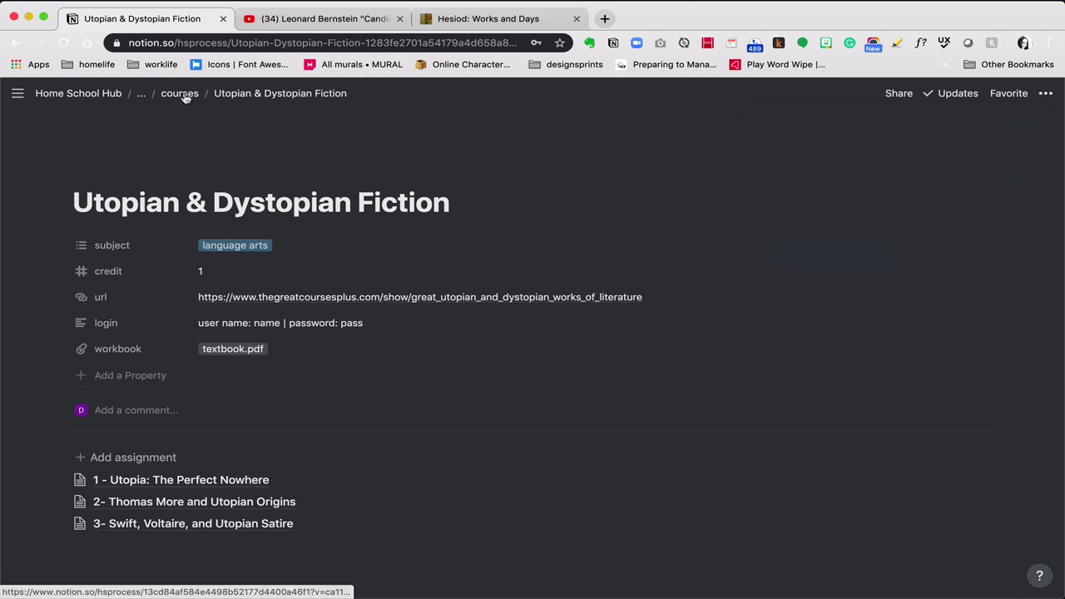
{"action": "left_click", "coordinate": [185, 98]}
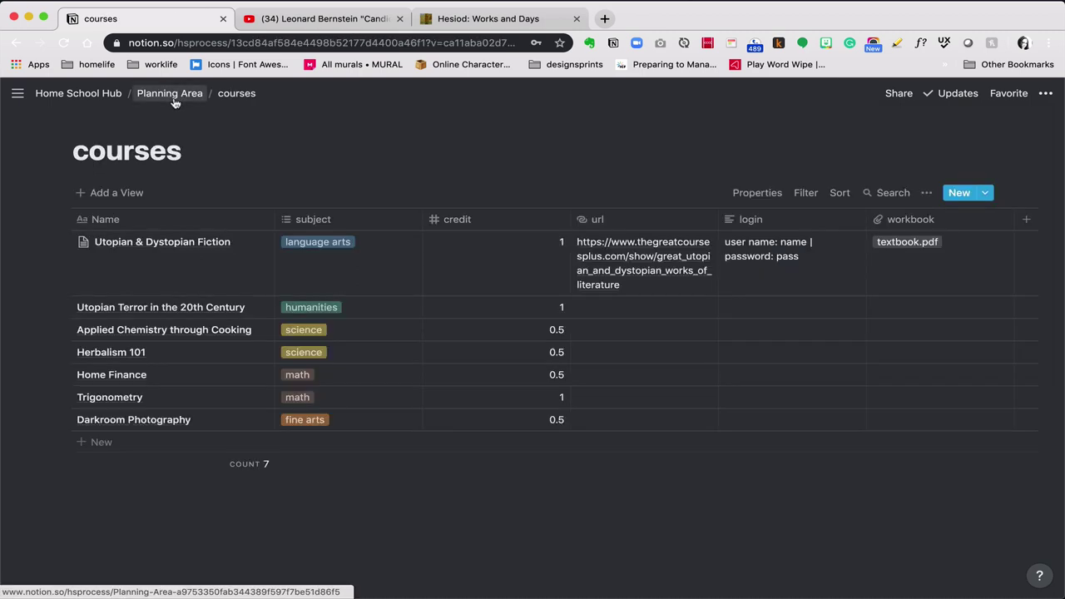